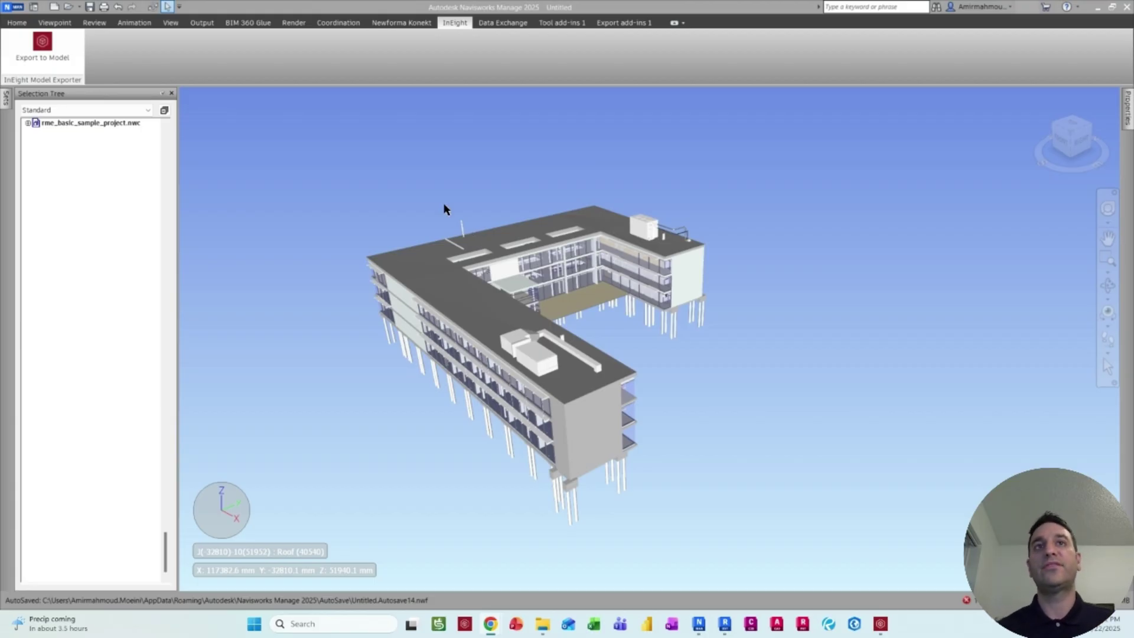
- Open the InEight Model Exporter and mark rst_advanced_sample_project.nwc for export alongside the basic model
{"action": "left_click", "coordinate": [881, 624]}
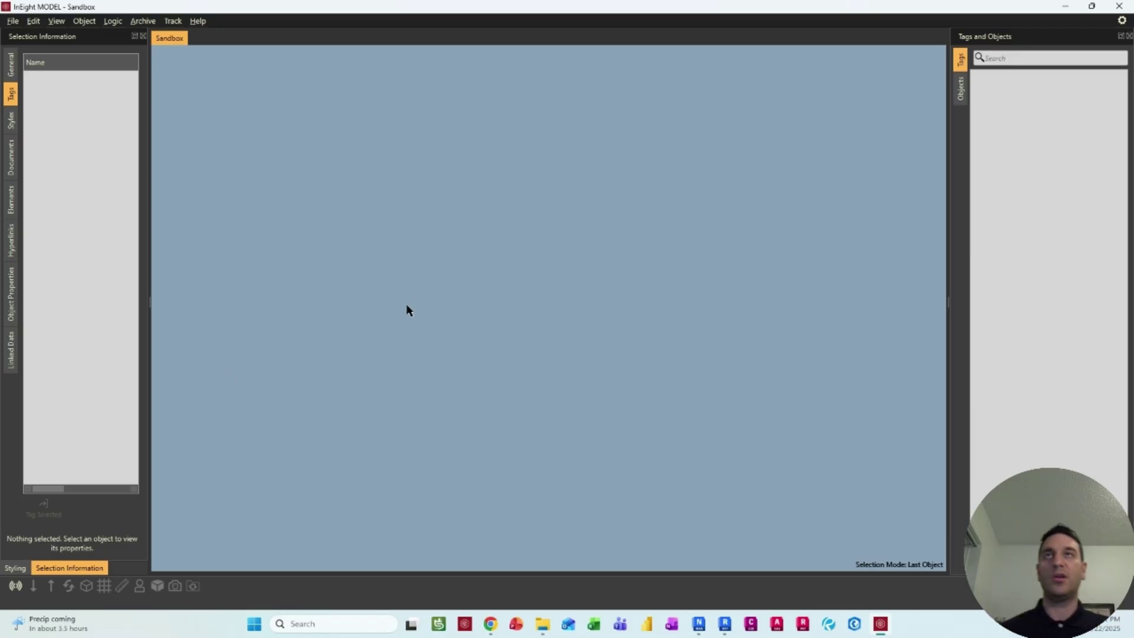
{"action": "left_click", "coordinate": [1068, 7]}
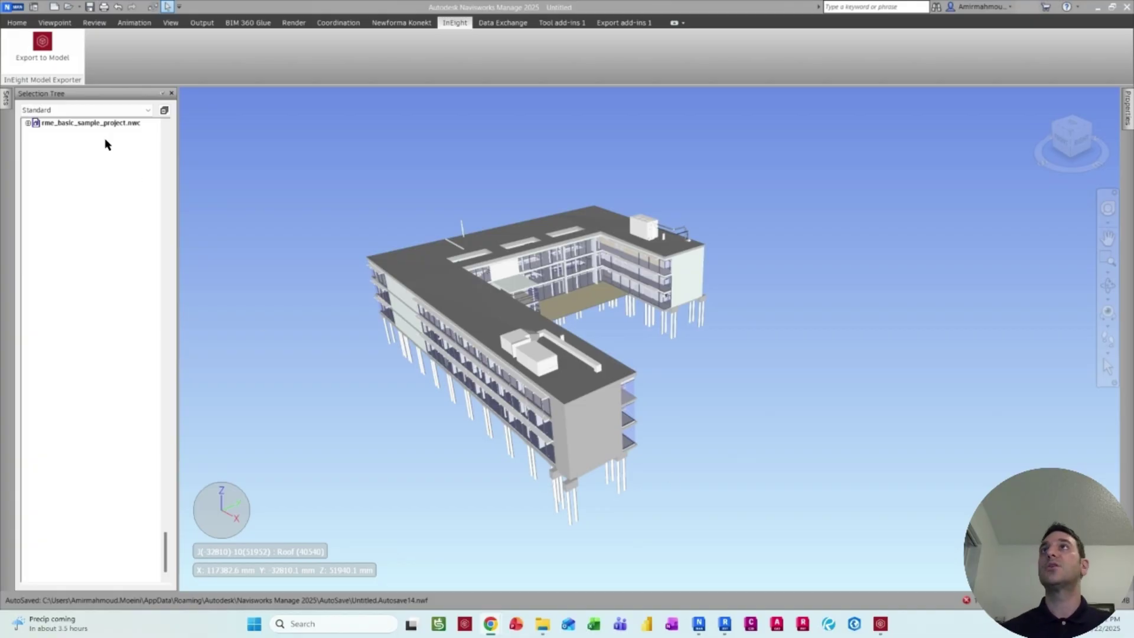
{"action": "left_click", "coordinate": [42, 53]}
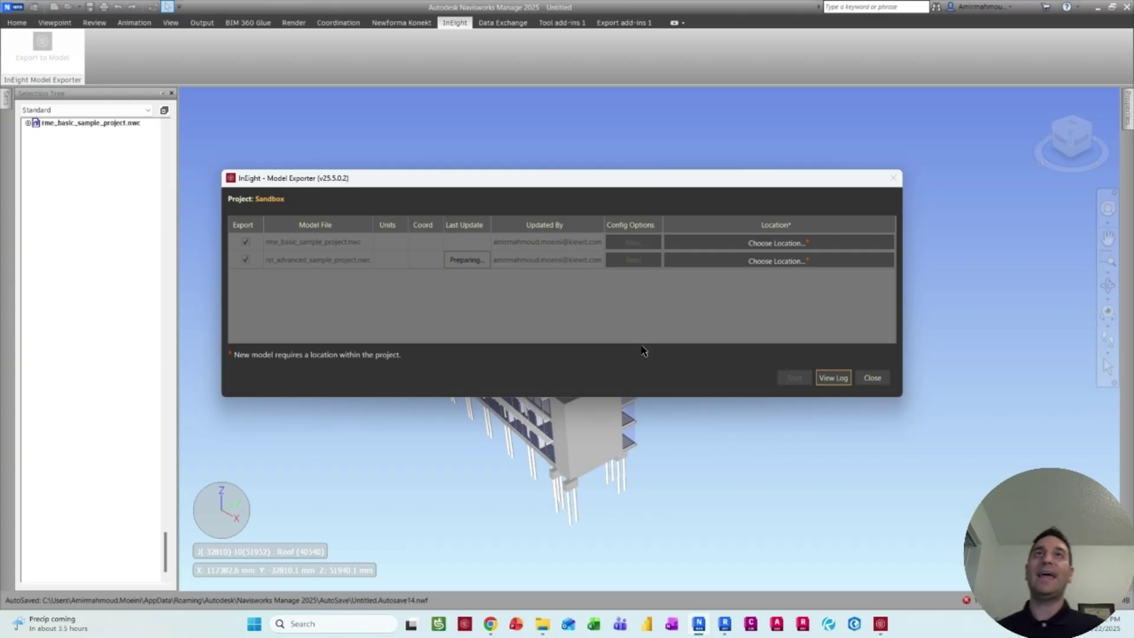
{"action": "left_click_drag", "start_coordinate": [608, 177], "coordinate": [647, 120]}
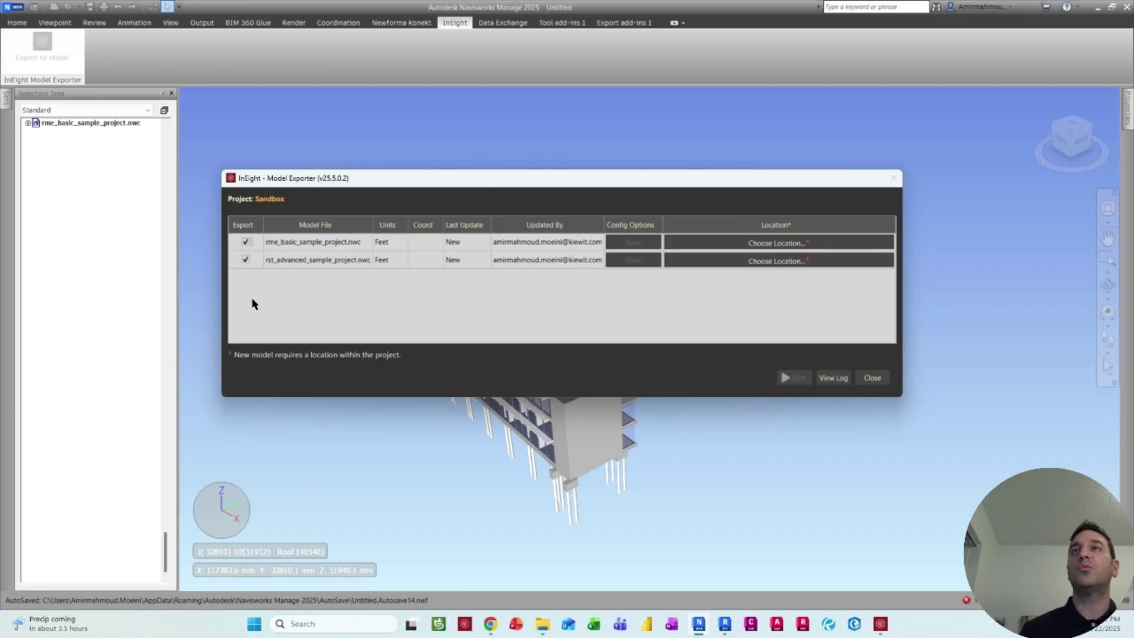
{"action": "left_click", "coordinate": [245, 260]}
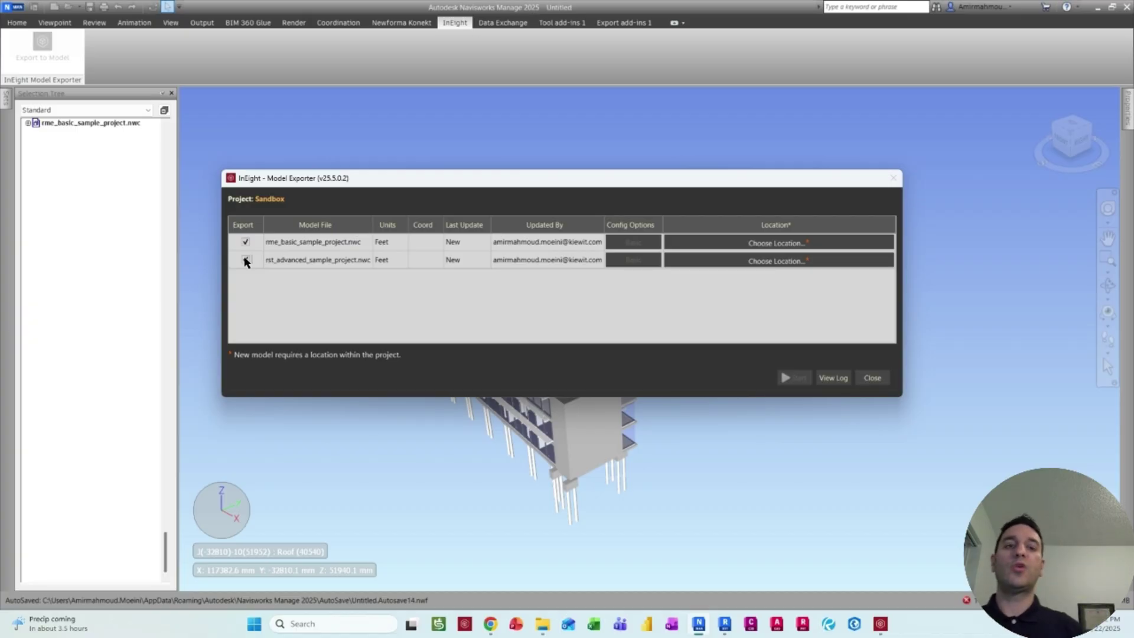
- Assign Sandbox as the location for rme_basic_sample_project.nwc and rst_advanced_sample_project.nwc
{"action": "left_click", "coordinate": [824, 245]}
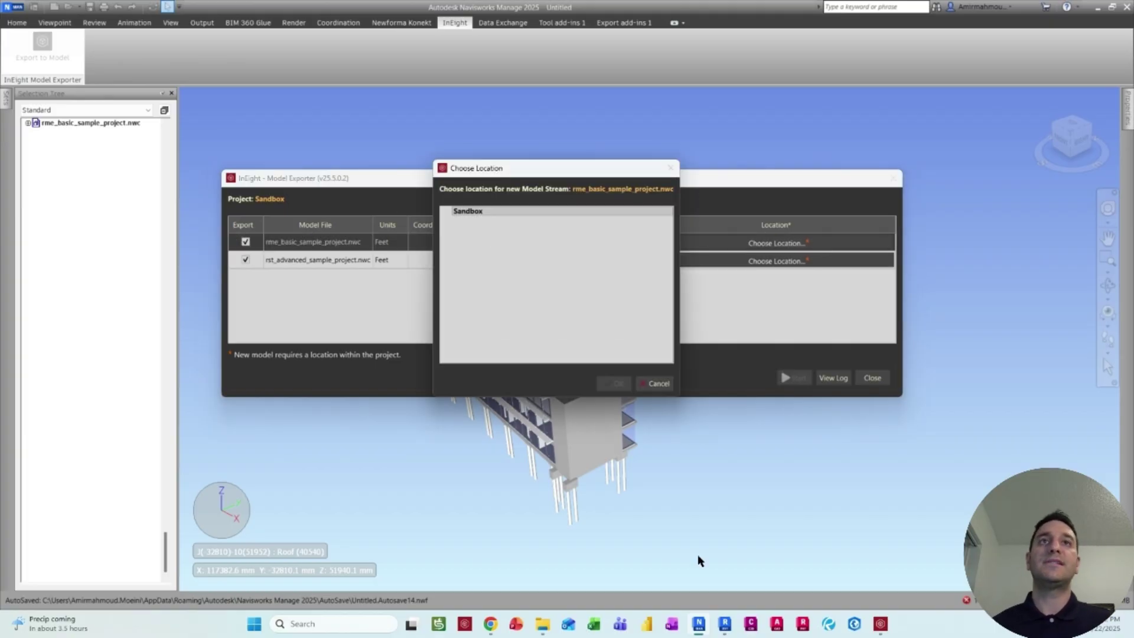
{"action": "left_click", "coordinate": [880, 629]}
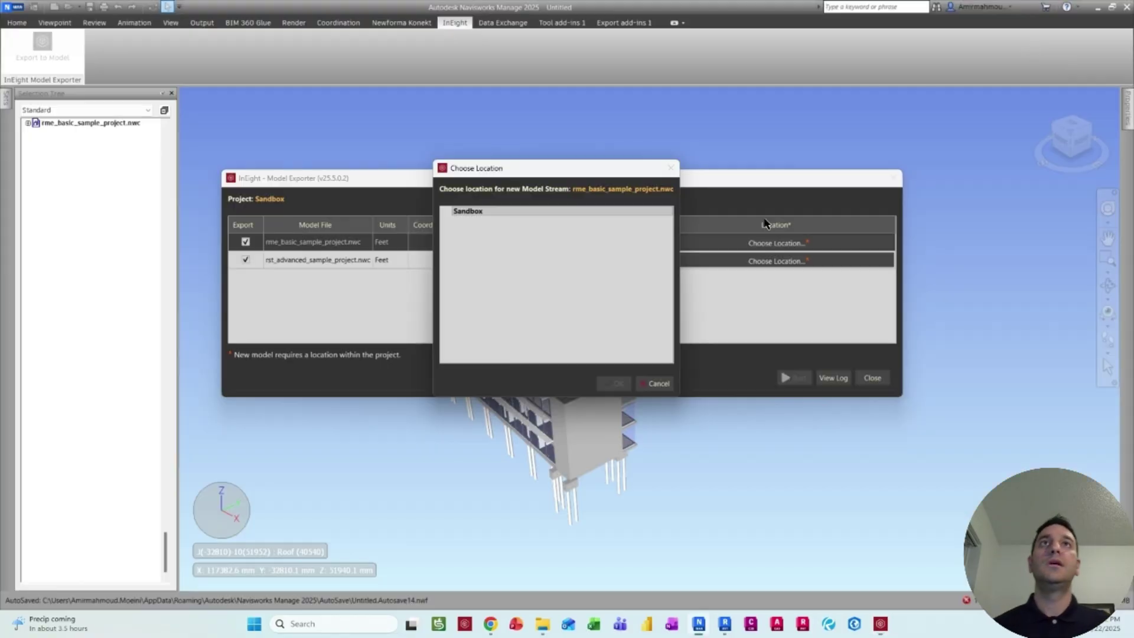
{"action": "left_click", "coordinate": [1074, 7]}
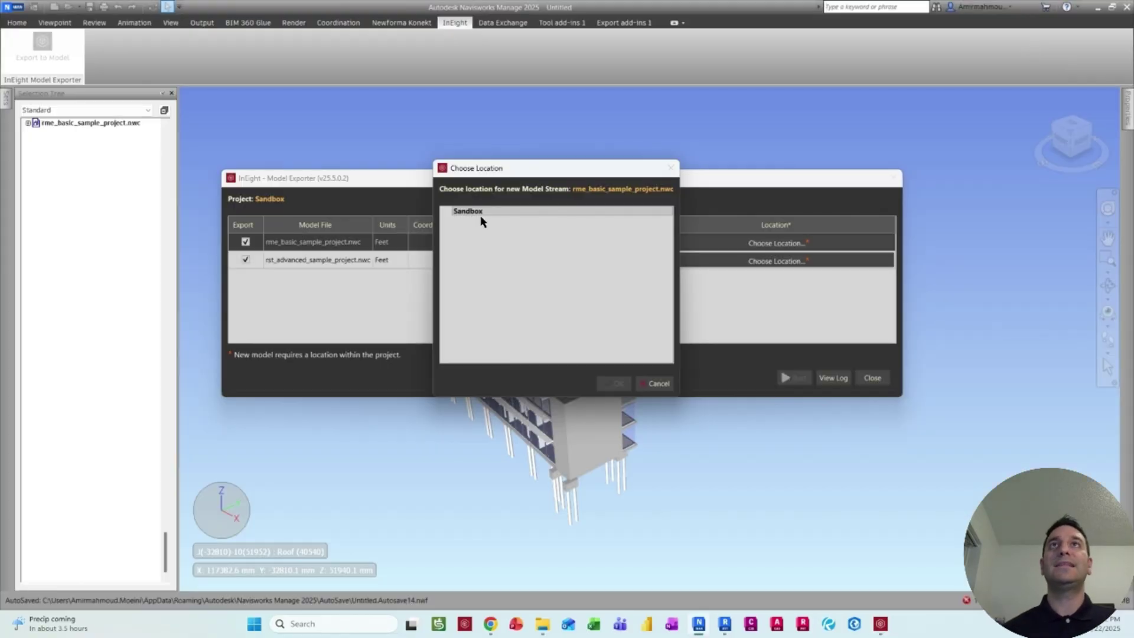
{"action": "left_click", "coordinate": [481, 217]}
{"action": "left_click", "coordinate": [614, 383]}
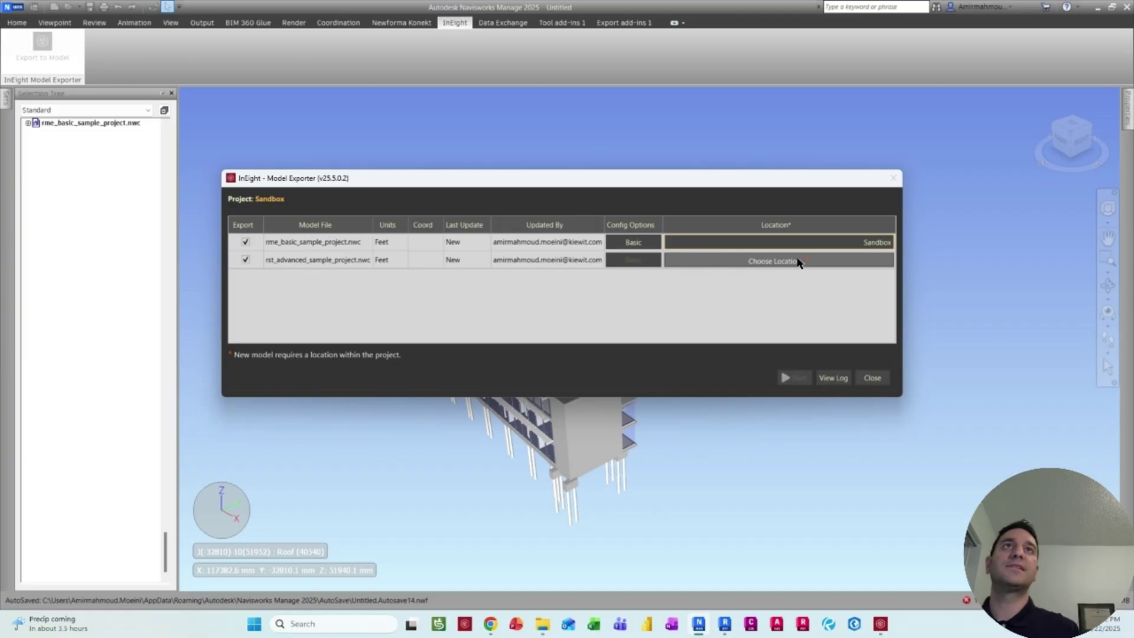
{"action": "left_click", "coordinate": [799, 262]}
{"action": "left_click", "coordinate": [490, 212]}
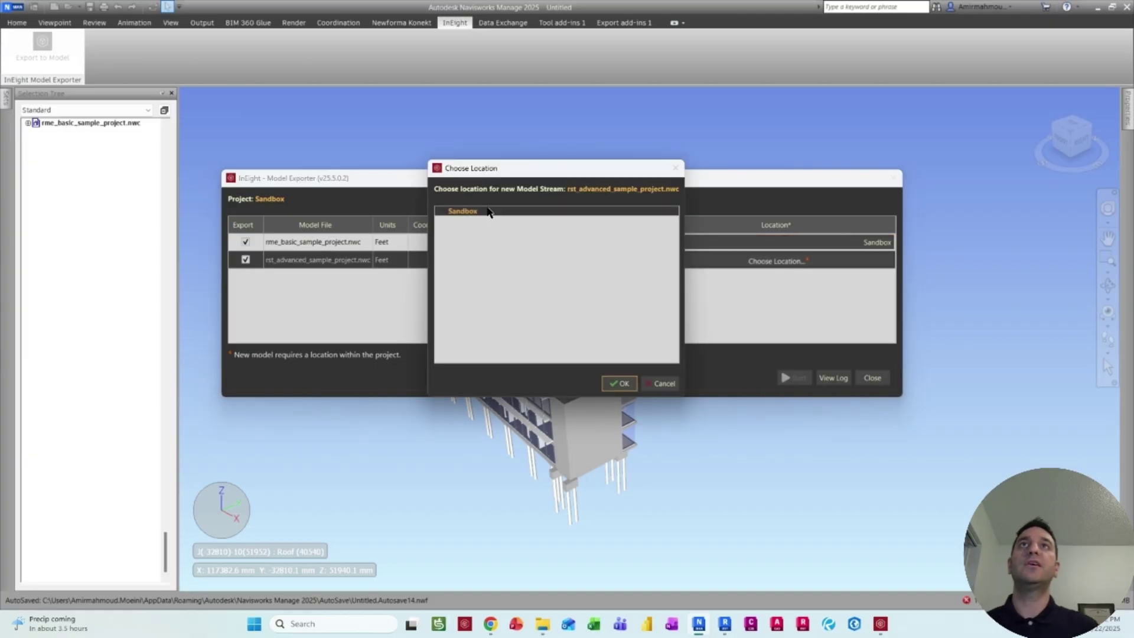
{"action": "left_click", "coordinate": [619, 383]}
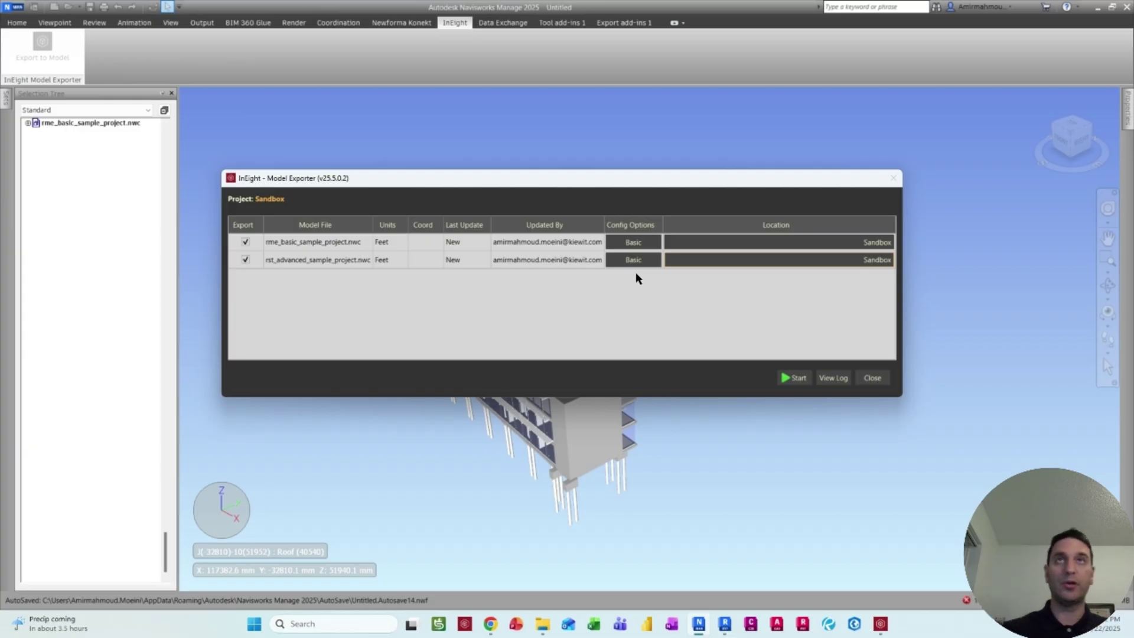
- In the basic model's parameter settings, search 'id' and set Element Id to export and create a tag
{"action": "left_click", "coordinate": [634, 242]}
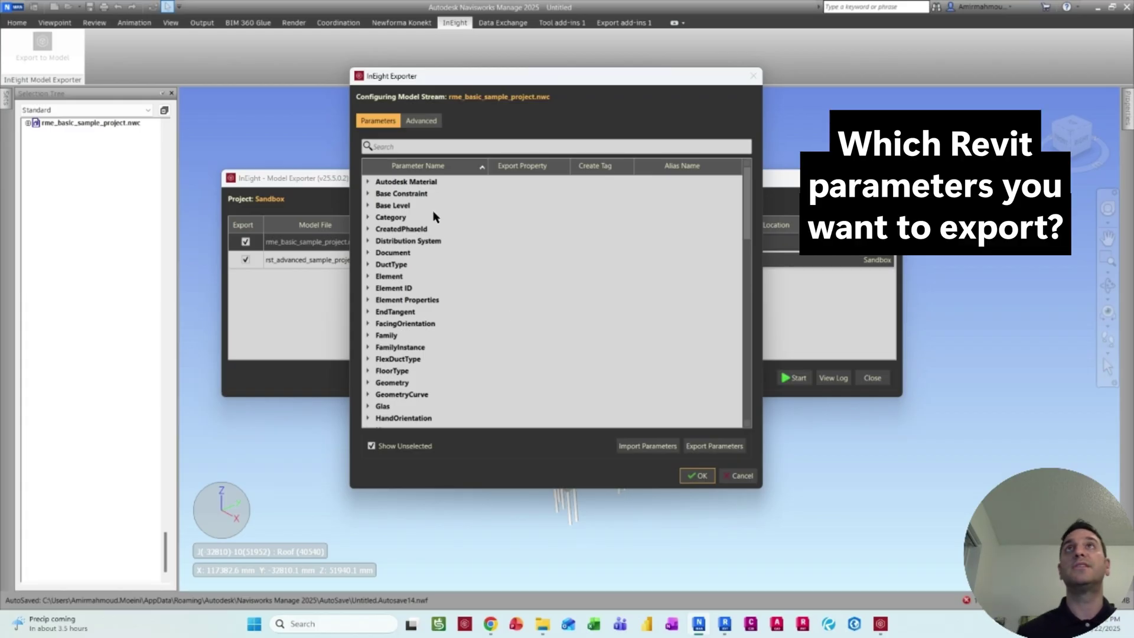
{"action": "left_click", "coordinate": [439, 146]}
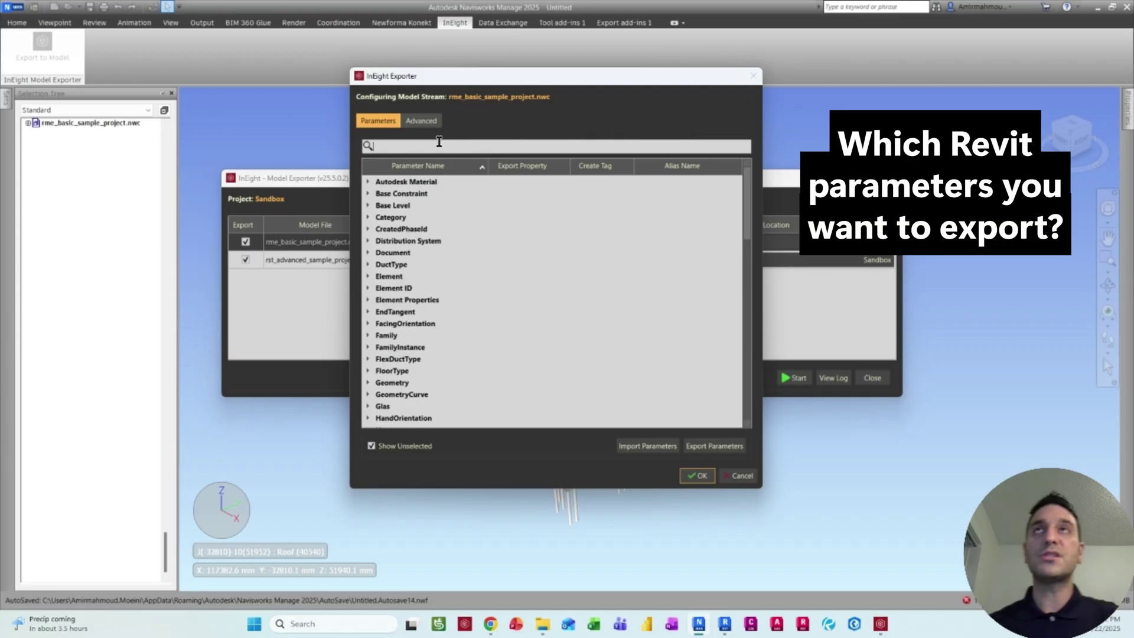
{"action": "type", "text": "element"}
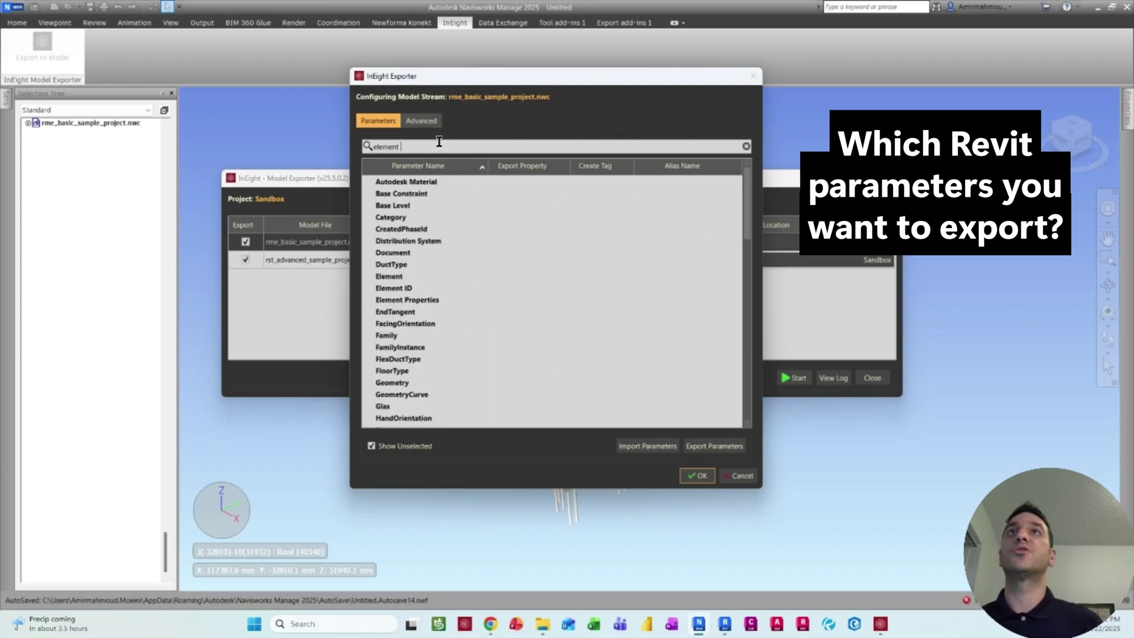
{"action": "key", "text": "BackSpace"}
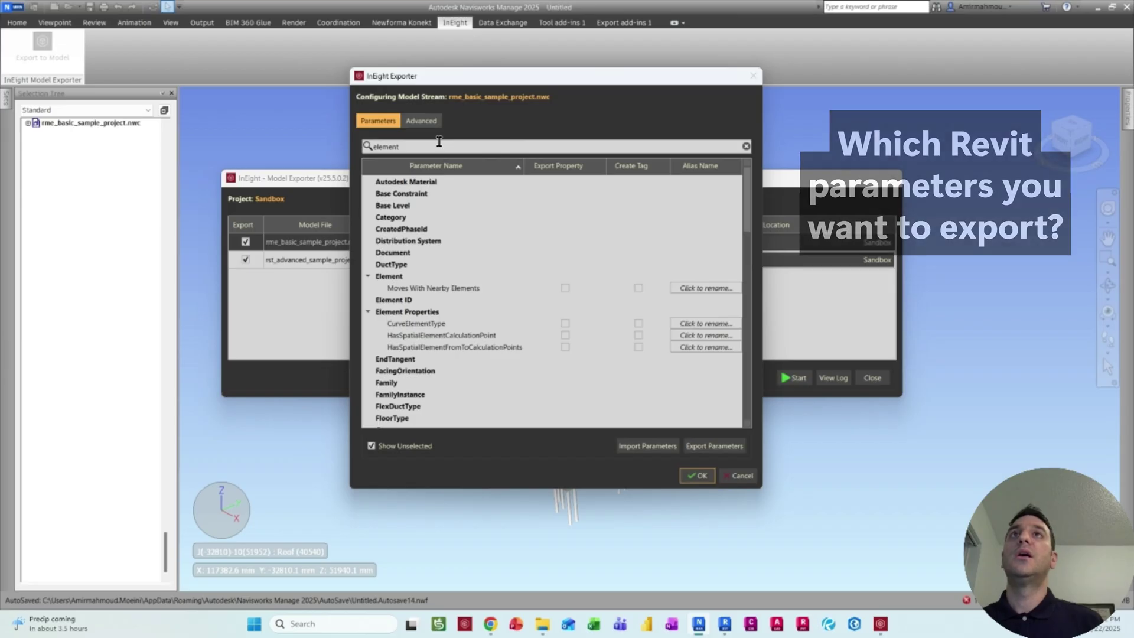
{"action": "left_click_drag", "start_coordinate": [413, 147], "coordinate": [367, 147]}
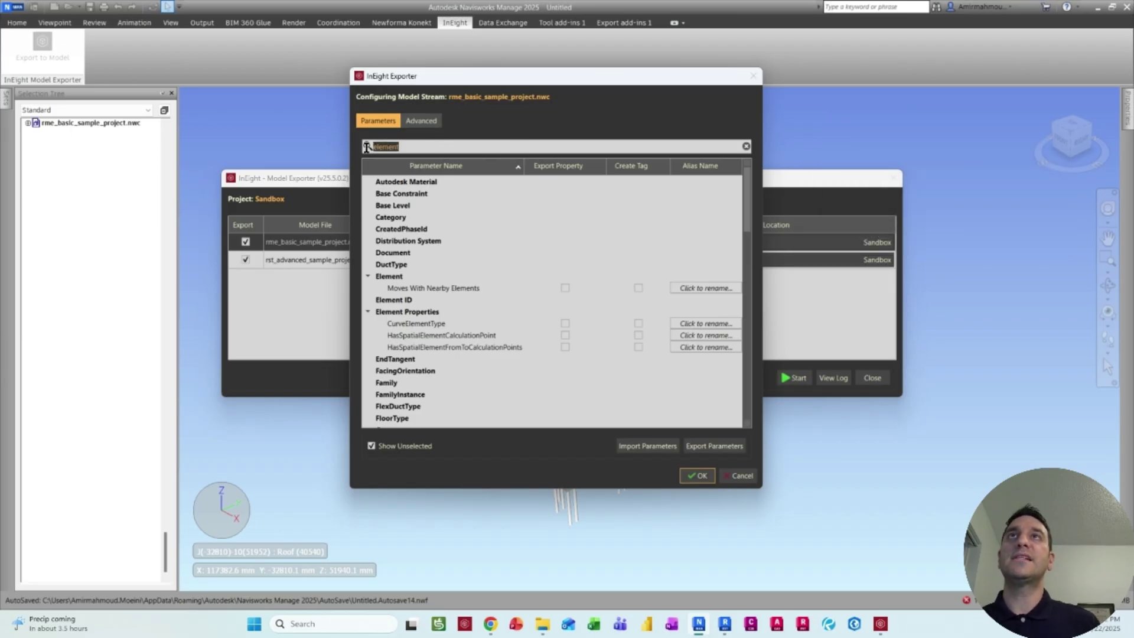
{"action": "type", "text": "id"}
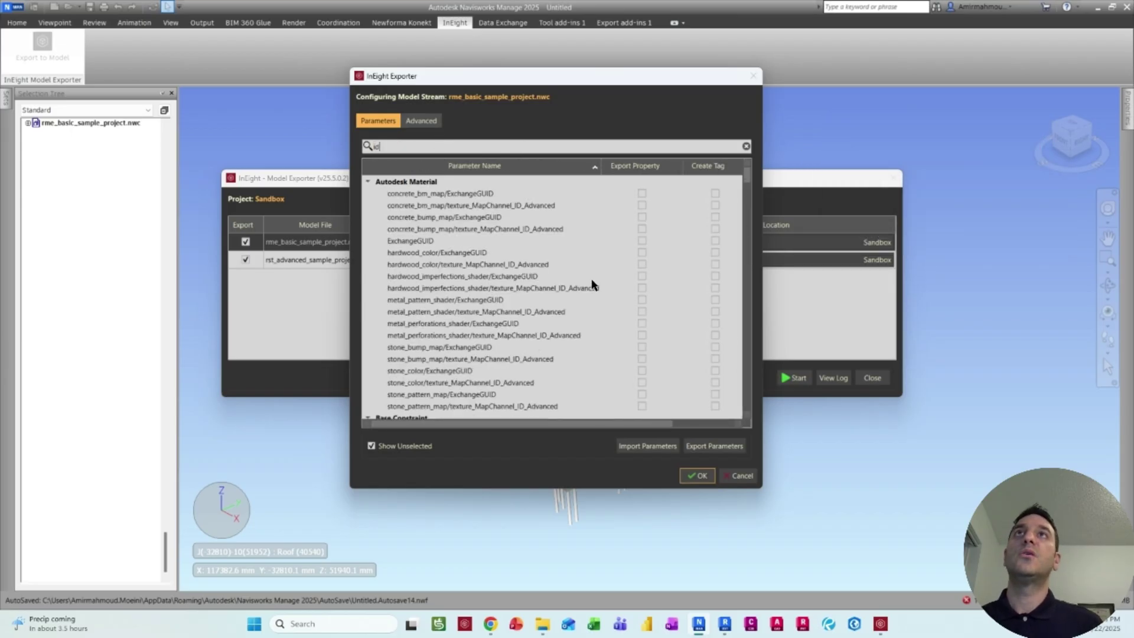
{"action": "scroll", "coordinate": [552, 256], "scroll_direction": "down", "scroll_amount": 5}
{"action": "scroll", "coordinate": [552, 257], "scroll_direction": "up", "scroll_amount": 2}
{"action": "scroll", "coordinate": [552, 257], "scroll_direction": "down", "scroll_amount": 2}
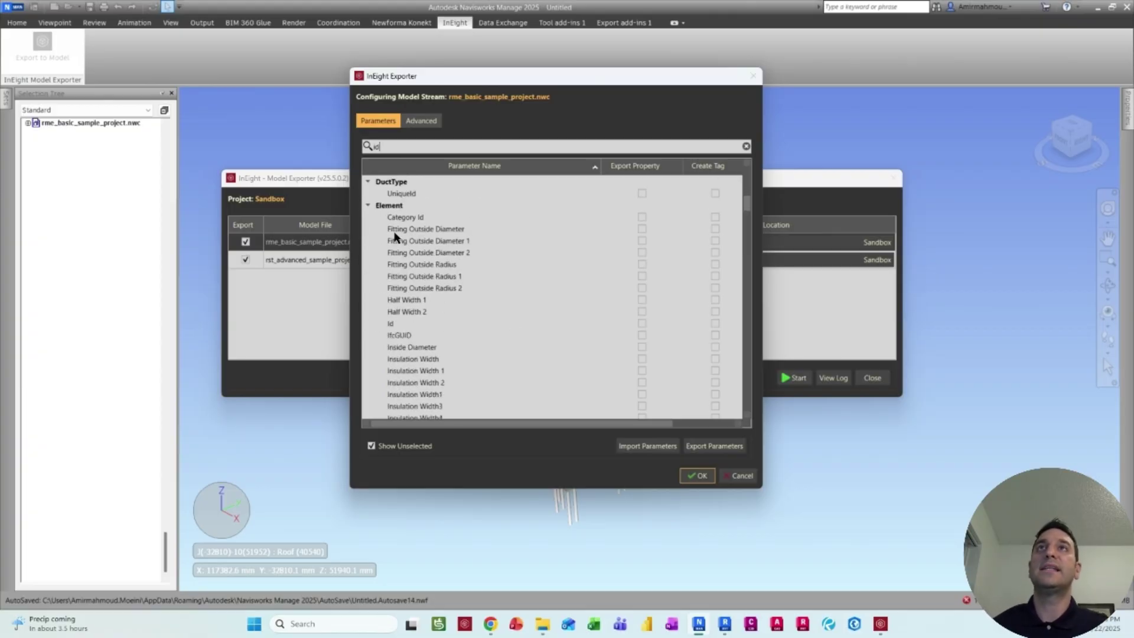
{"action": "left_click", "coordinate": [641, 323]}
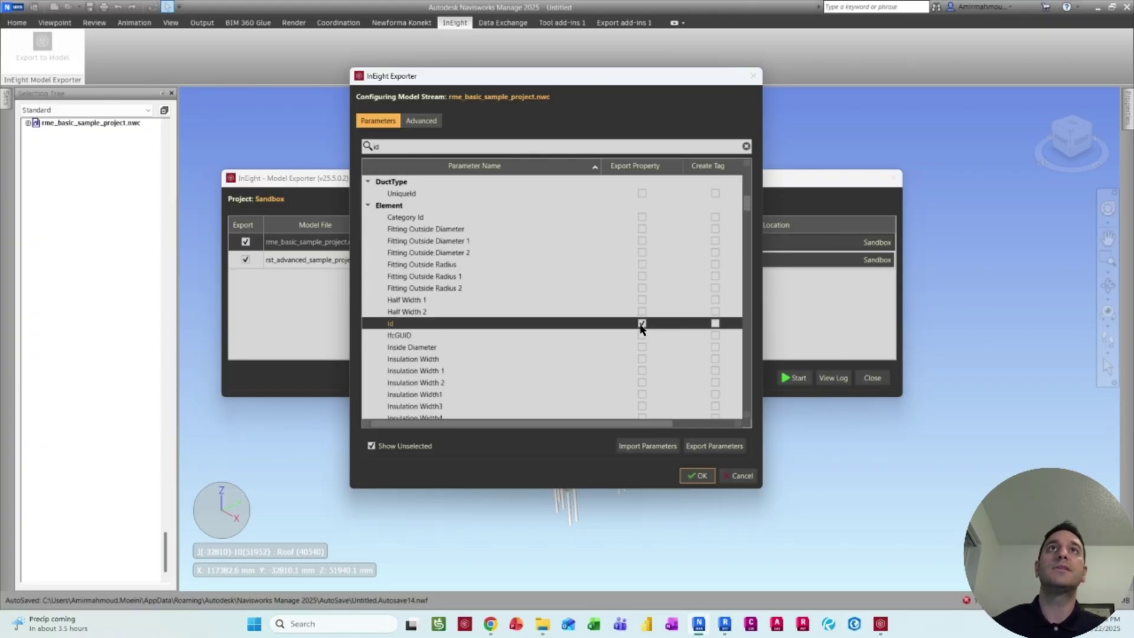
{"action": "left_click", "coordinate": [715, 324]}
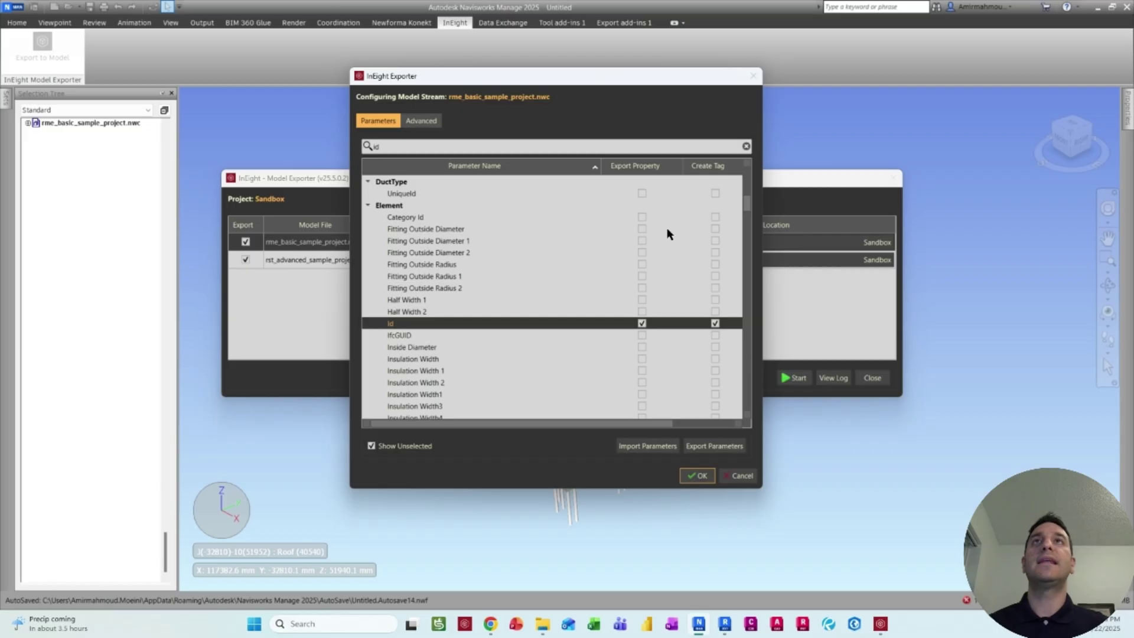
{"action": "left_click_drag", "start_coordinate": [417, 149], "coordinate": [363, 148]}
- Set the Length and Element Category parameters to export as properties and create tags
{"action": "type", "text": "length"}
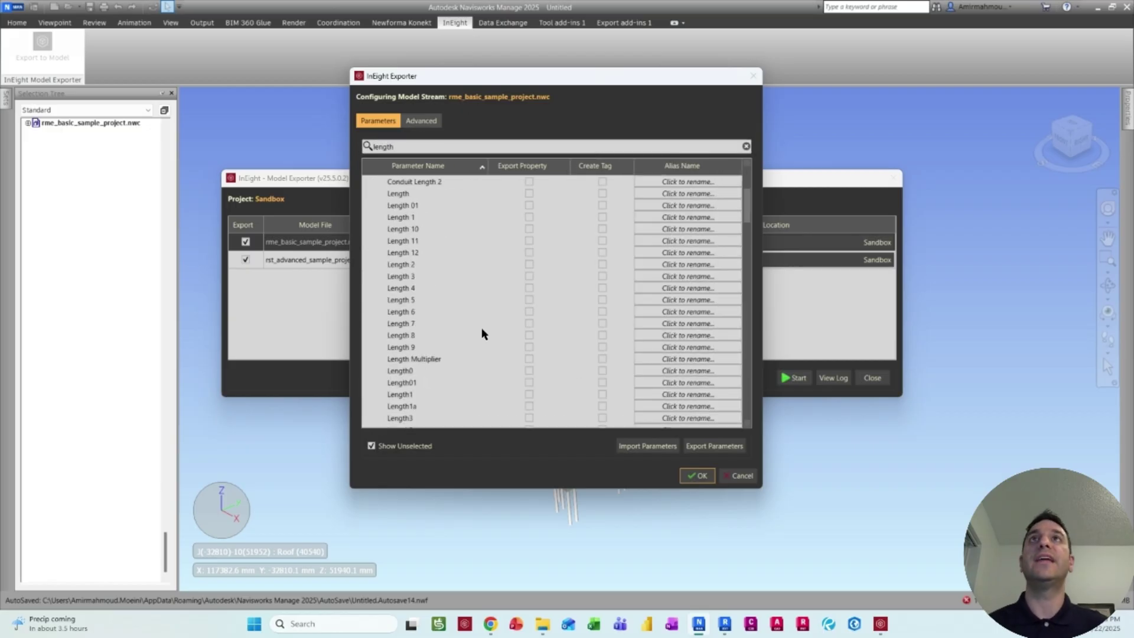
{"action": "scroll", "coordinate": [481, 327], "scroll_direction": "up", "scroll_amount": 3}
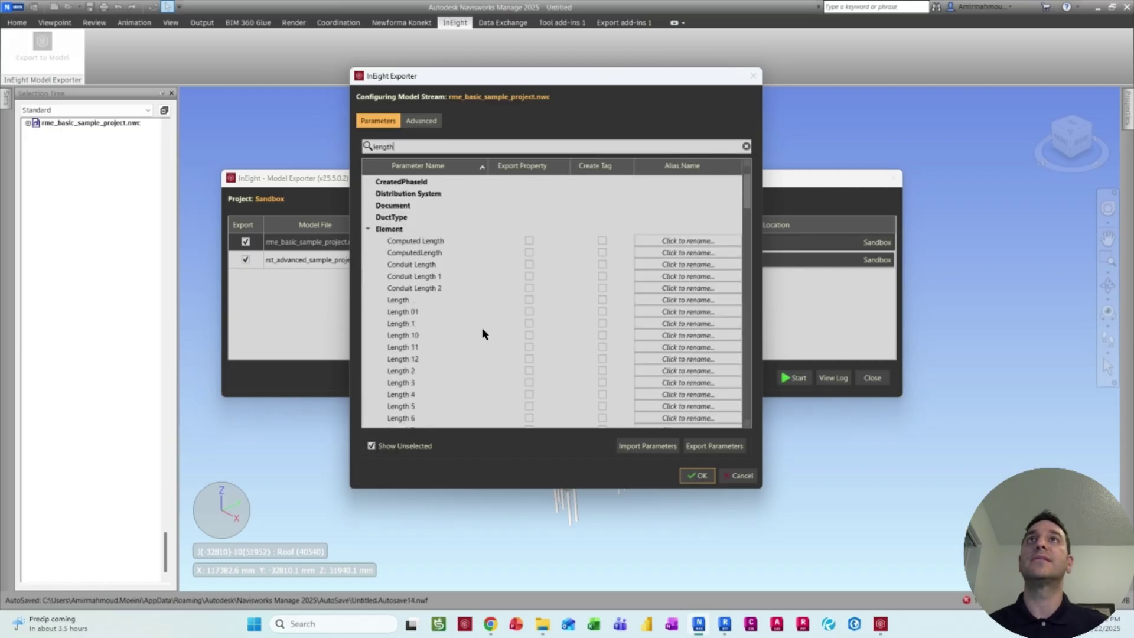
{"action": "left_click", "coordinate": [529, 300]}
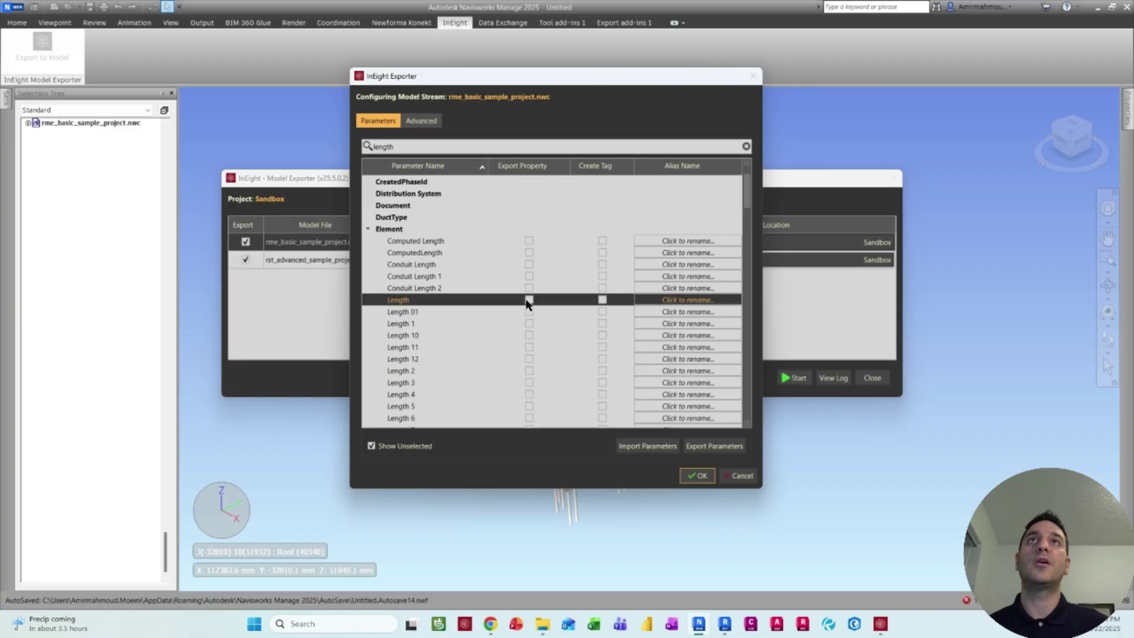
{"action": "left_click", "coordinate": [601, 299]}
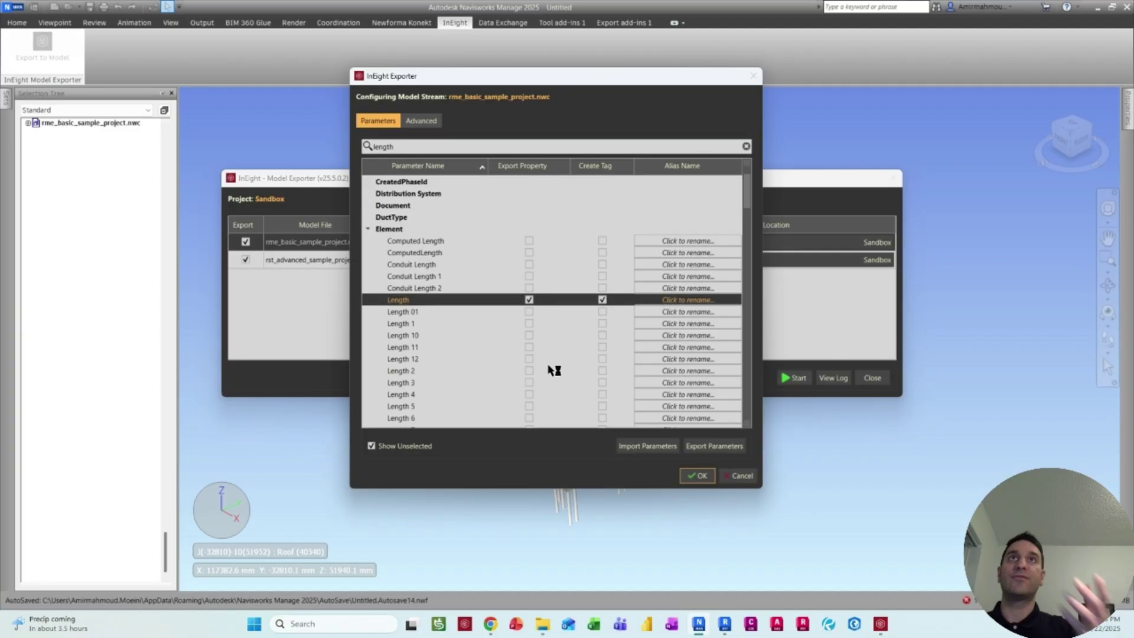
{"action": "left_click_drag", "start_coordinate": [415, 146], "coordinate": [364, 145]}
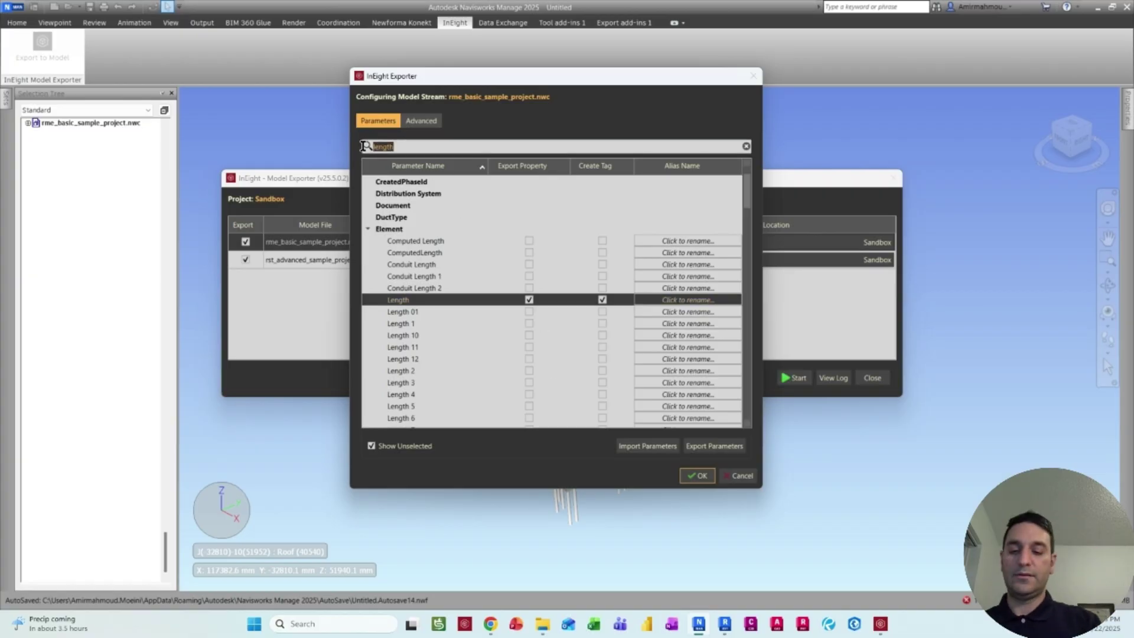
{"action": "type", "text": "categ"}
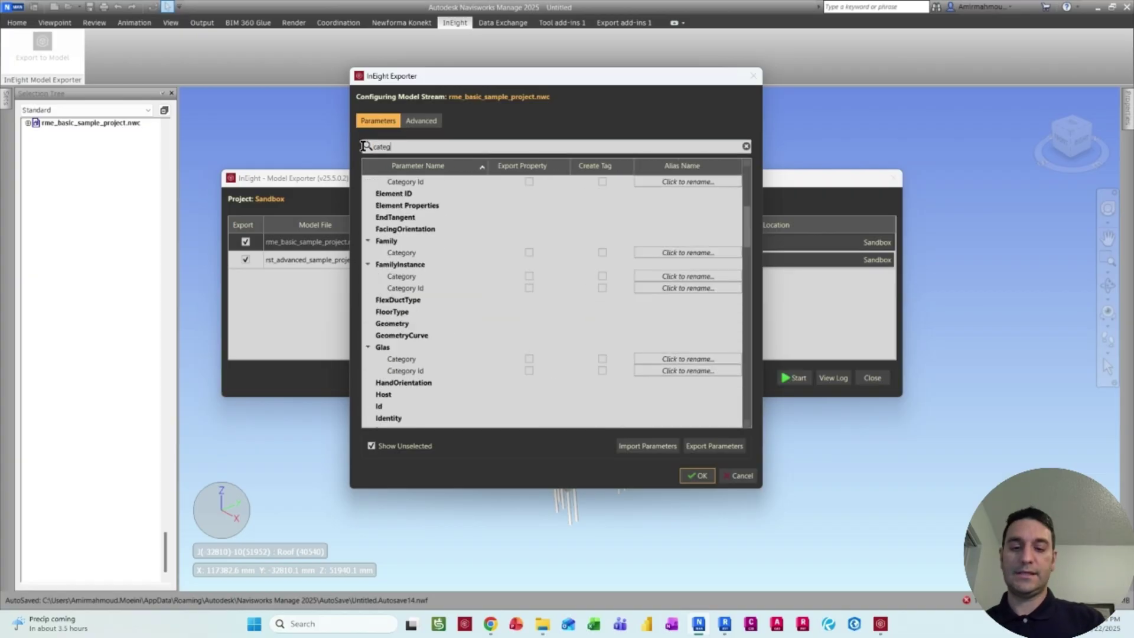
{"action": "type", "text": "ory"}
{"action": "scroll", "coordinate": [444, 215], "scroll_direction": "up", "scroll_amount": 2}
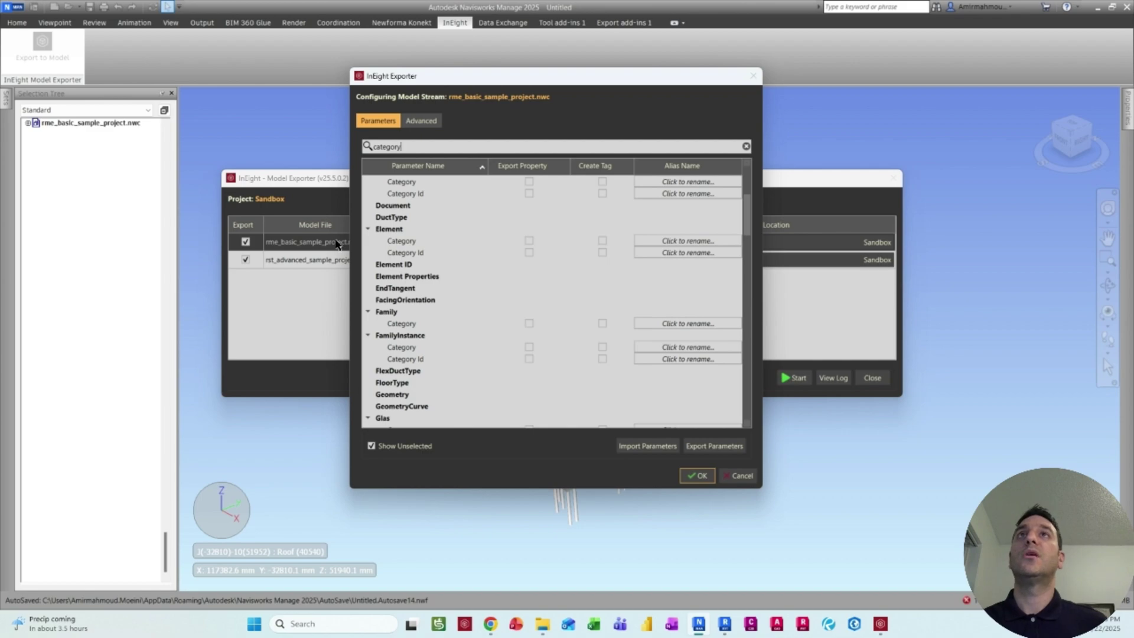
{"action": "left_click", "coordinate": [529, 241]}
{"action": "left_click", "coordinate": [602, 240]}
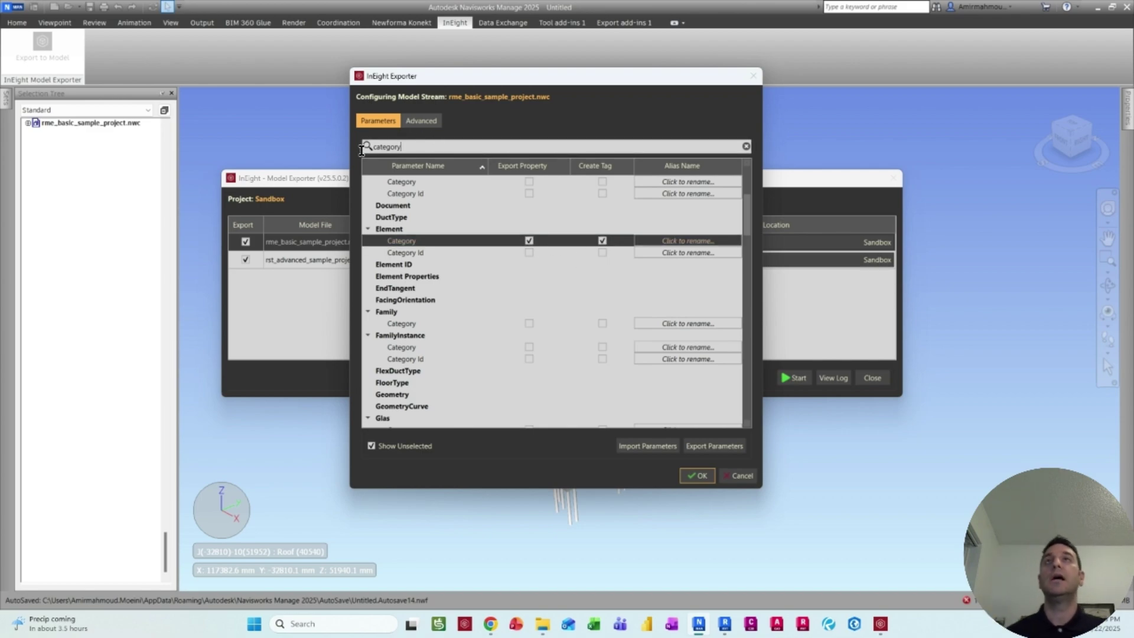
- Set the Element Area and Volume parameters to export as properties and create tags too
{"action": "left_click_drag", "start_coordinate": [405, 146], "coordinate": [374, 146]}
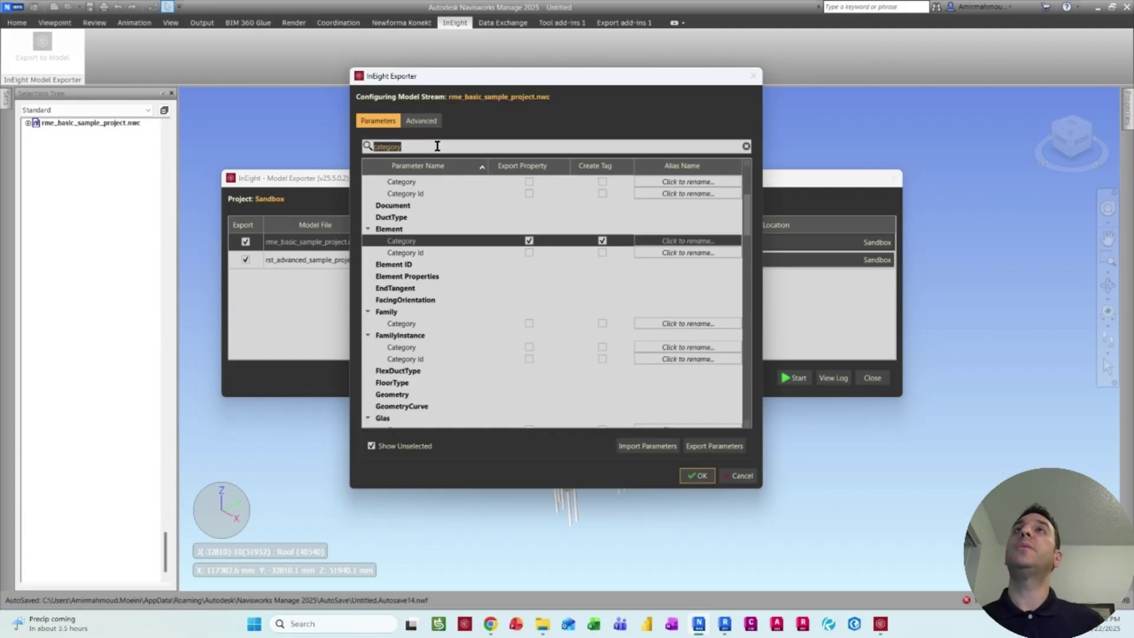
{"action": "type", "text": "area"}
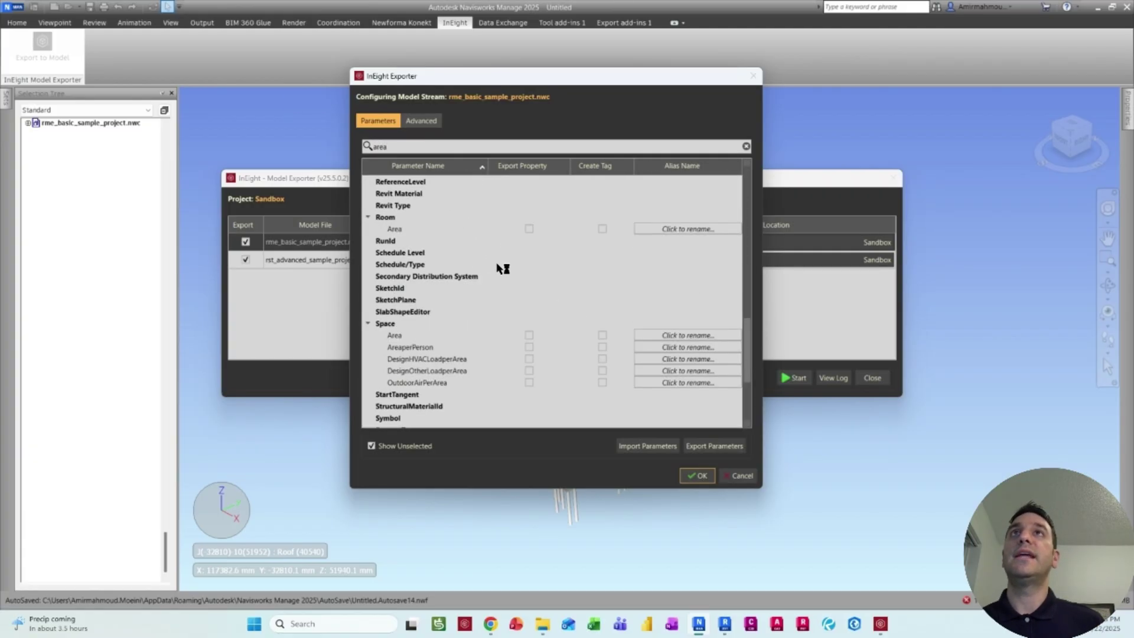
{"action": "scroll", "coordinate": [502, 268], "scroll_direction": "up", "scroll_amount": 10}
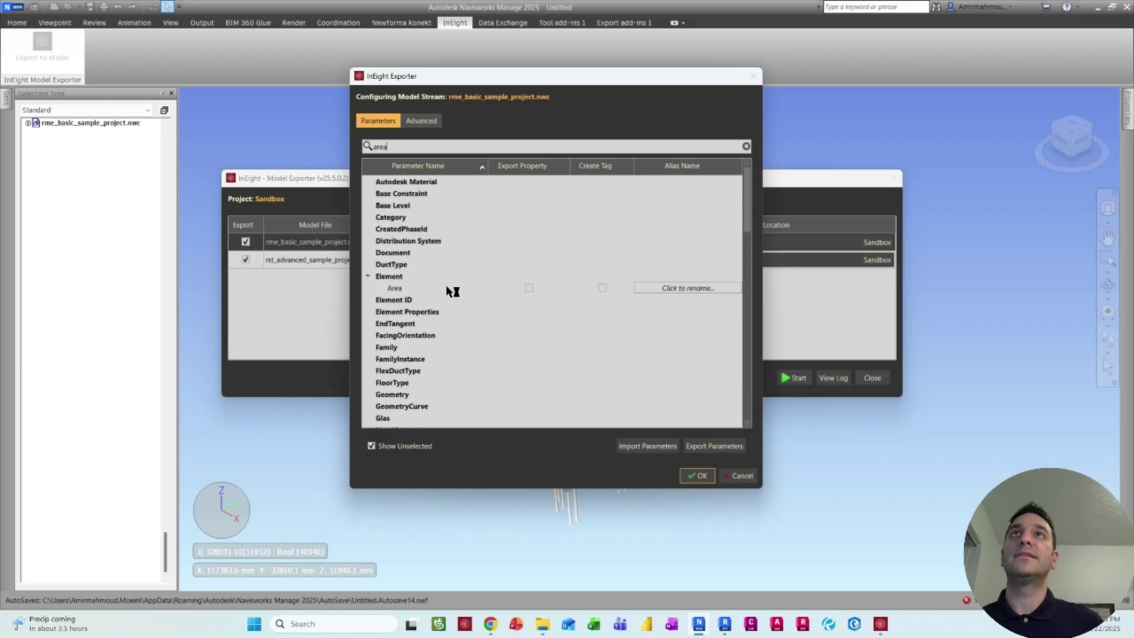
{"action": "left_click", "coordinate": [529, 288]}
{"action": "left_click", "coordinate": [602, 288]}
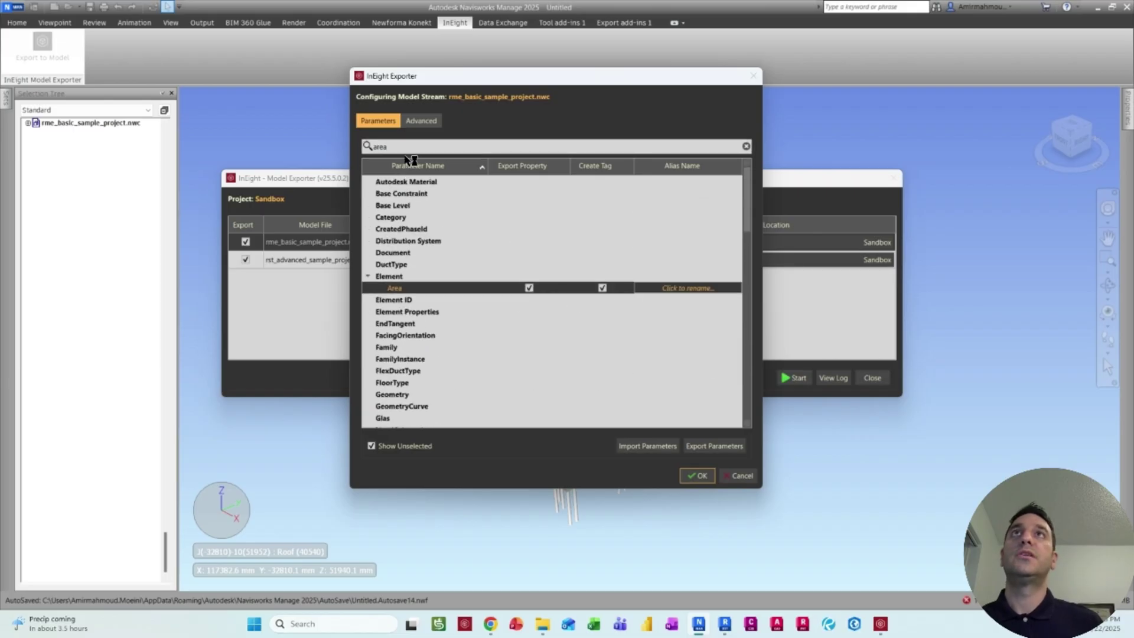
{"action": "left_click_drag", "start_coordinate": [402, 146], "coordinate": [335, 147]}
{"action": "type", "text": "volu"}
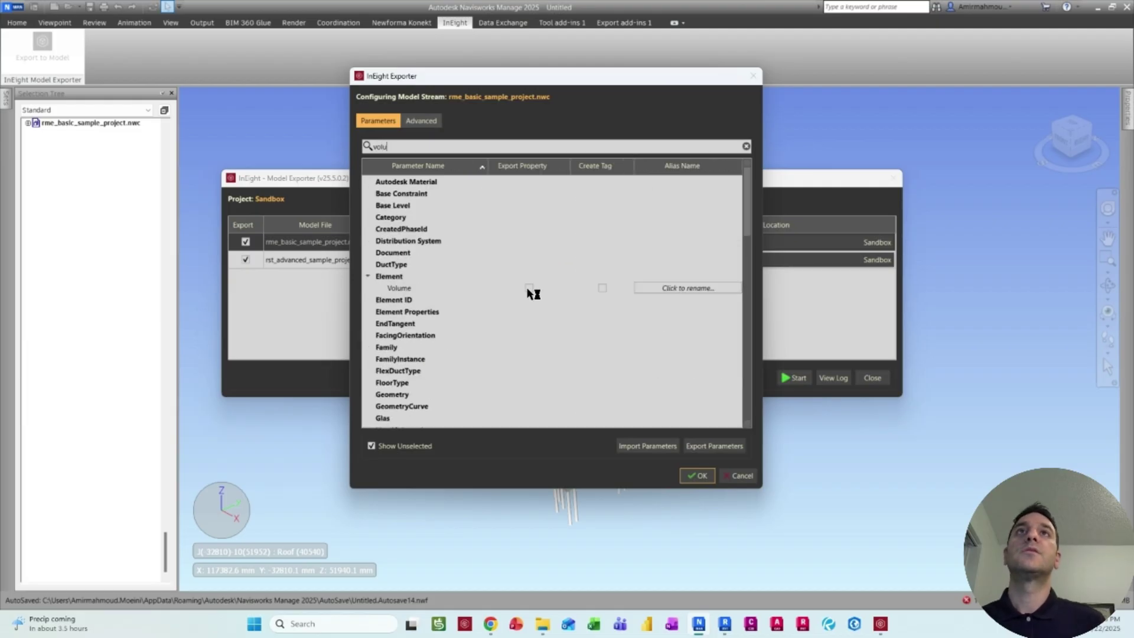
{"action": "left_click", "coordinate": [529, 287]}
{"action": "left_click", "coordinate": [603, 288]}
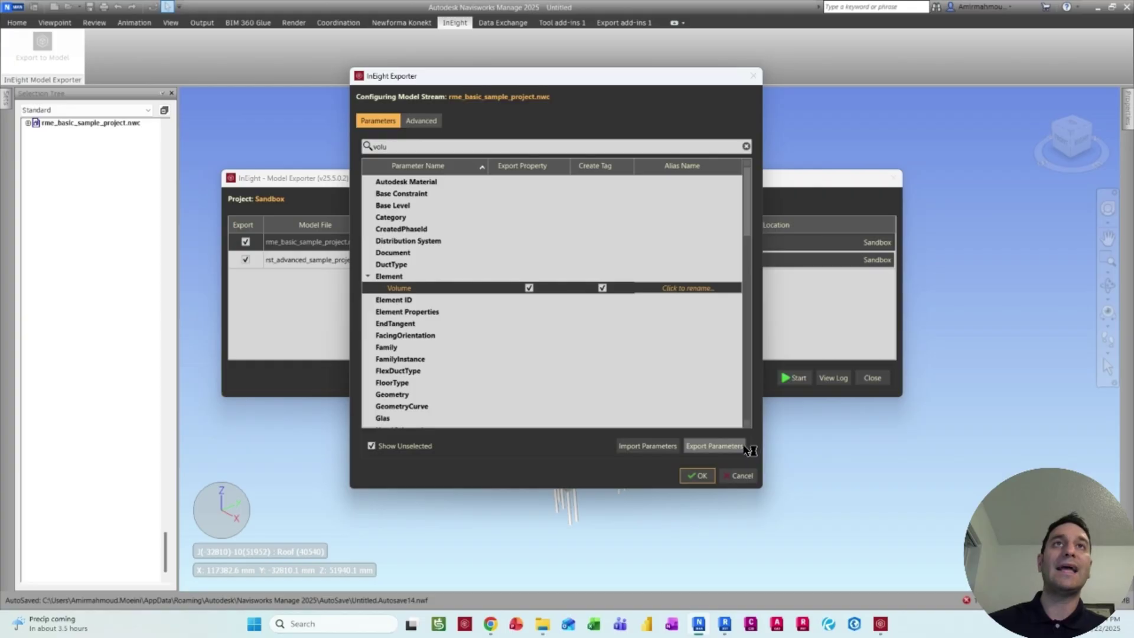
- Review the Export Parameters and Advanced settings, then confirm the basic model's custom parameter configuration
{"action": "left_click", "coordinate": [733, 447]}
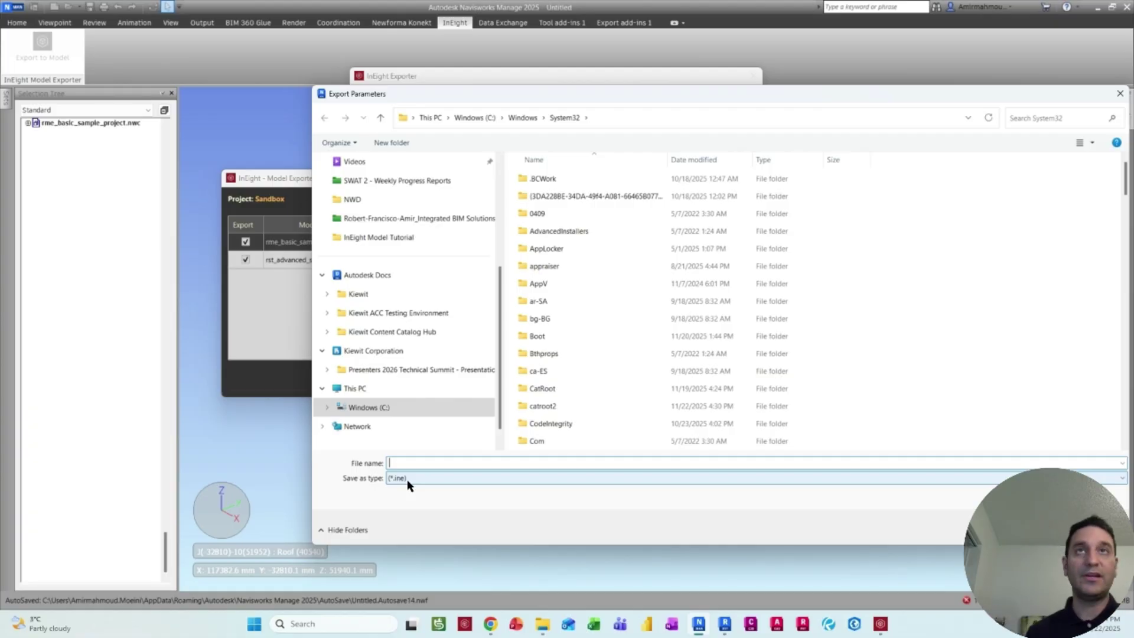
{"action": "key", "text": "Escape"}
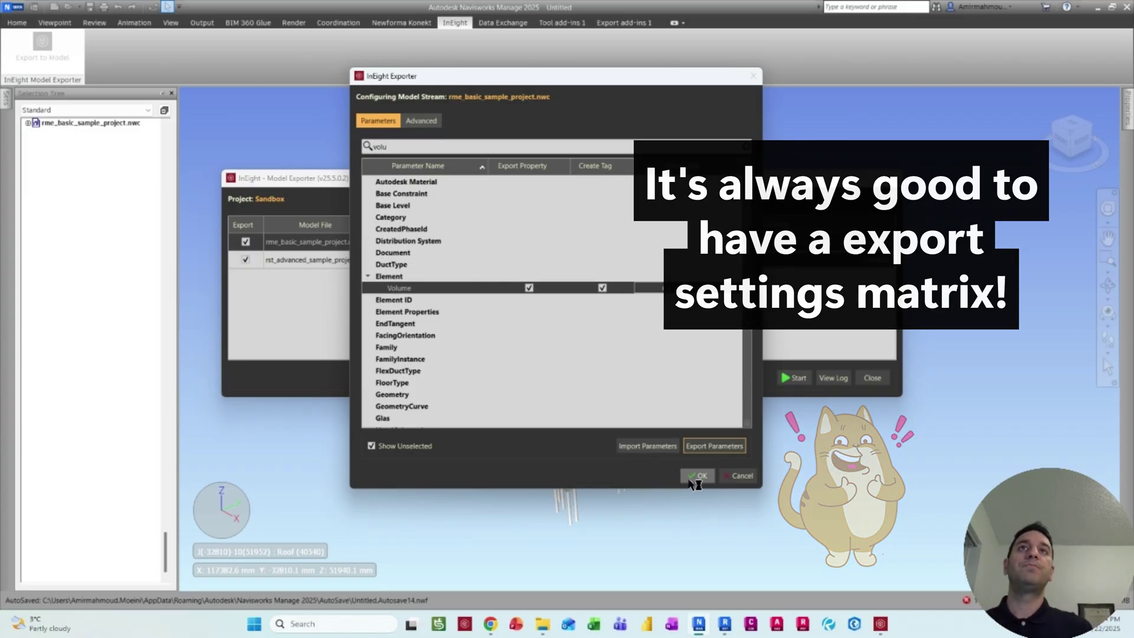
{"action": "left_click", "coordinate": [422, 121]}
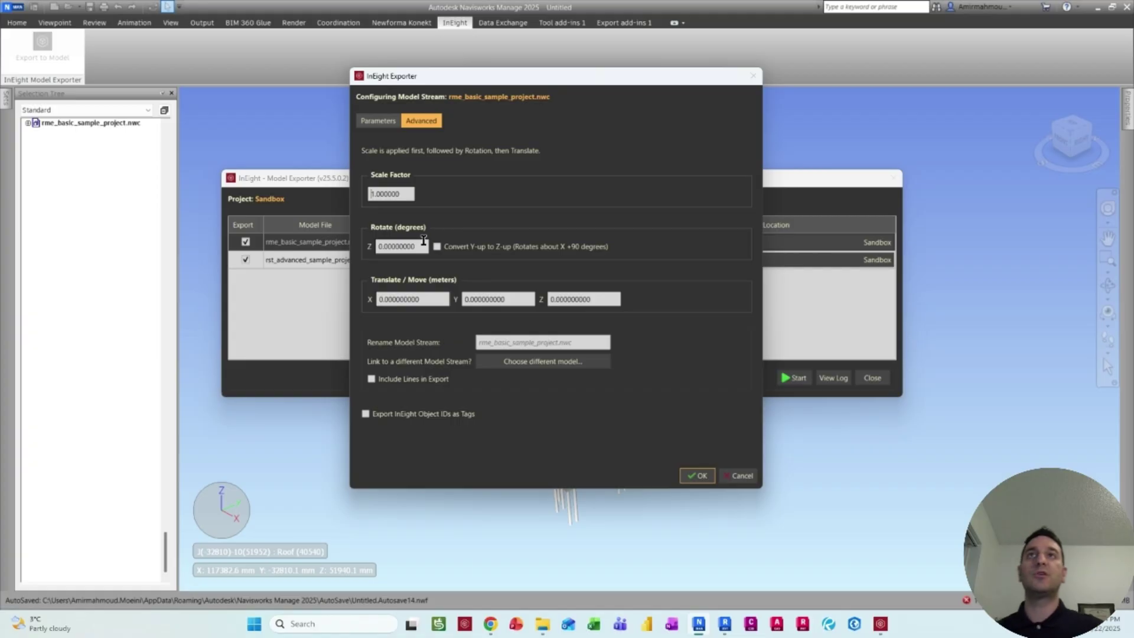
{"action": "left_click", "coordinate": [379, 122]}
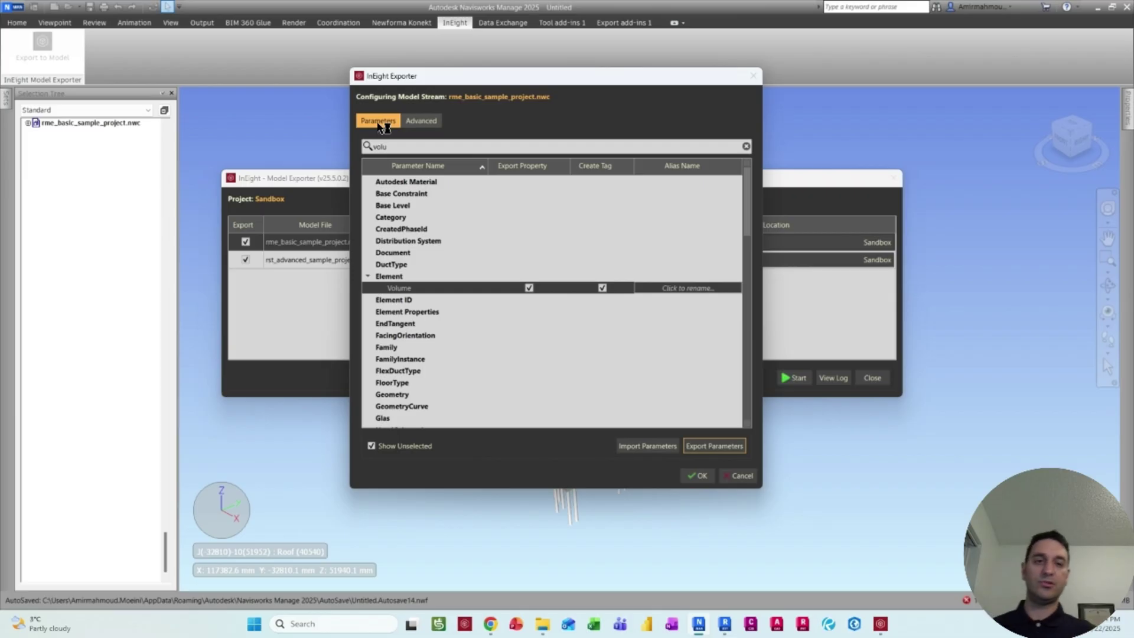
{"action": "left_click", "coordinate": [698, 475]}
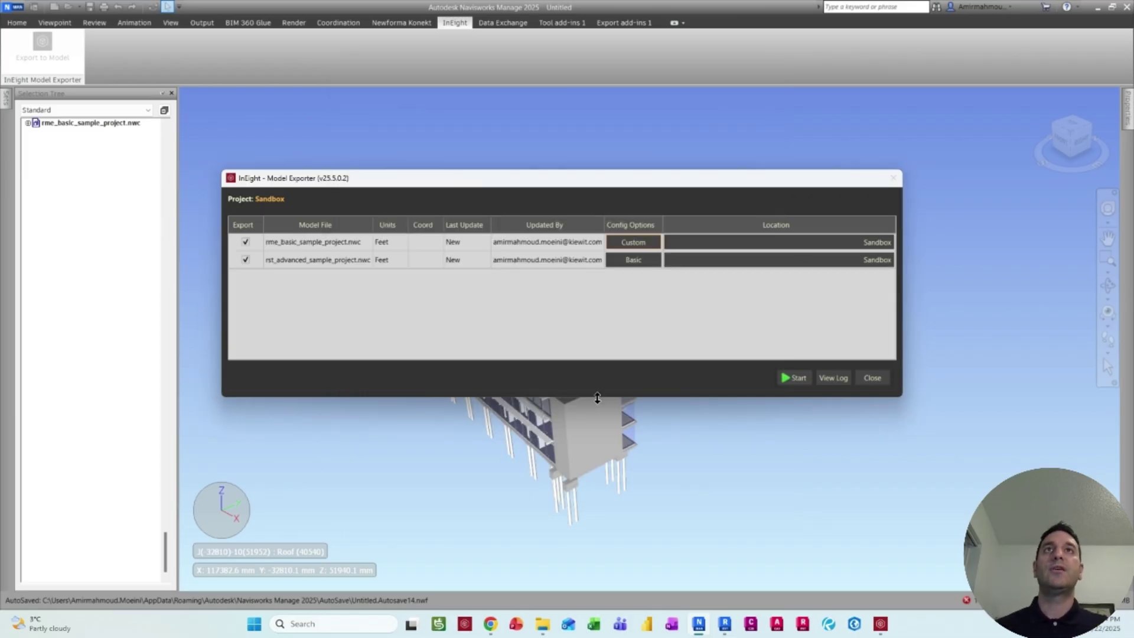
- Save the basic model's parameter selection as 'export settings' in Downloads > InEight Model Tutorial
{"action": "left_click", "coordinate": [637, 264]}
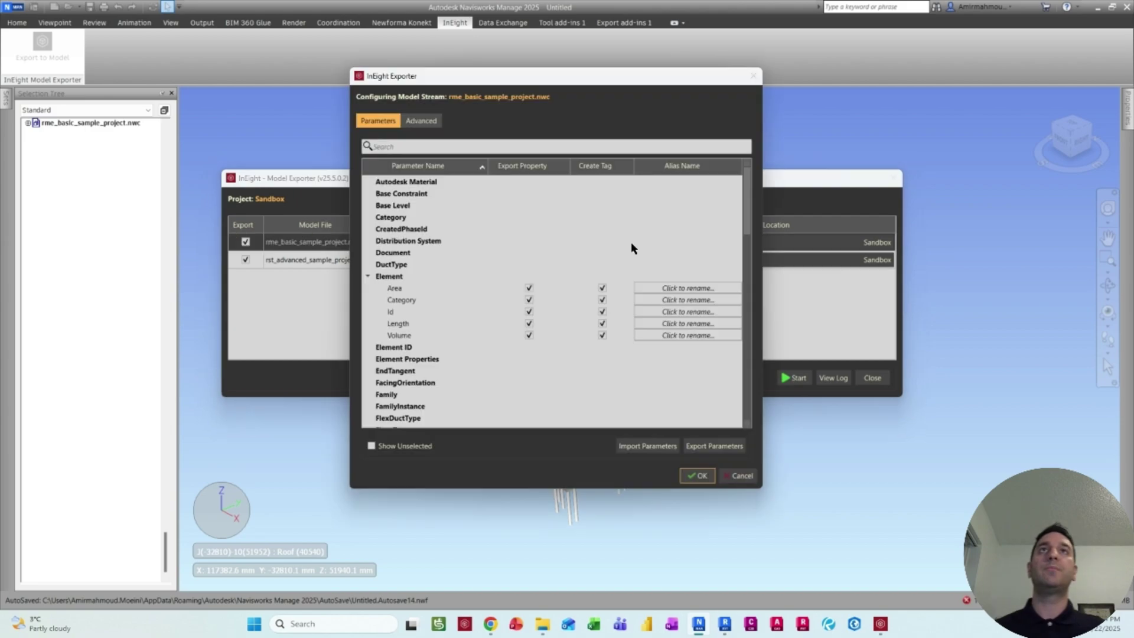
{"action": "left_click", "coordinate": [713, 447]}
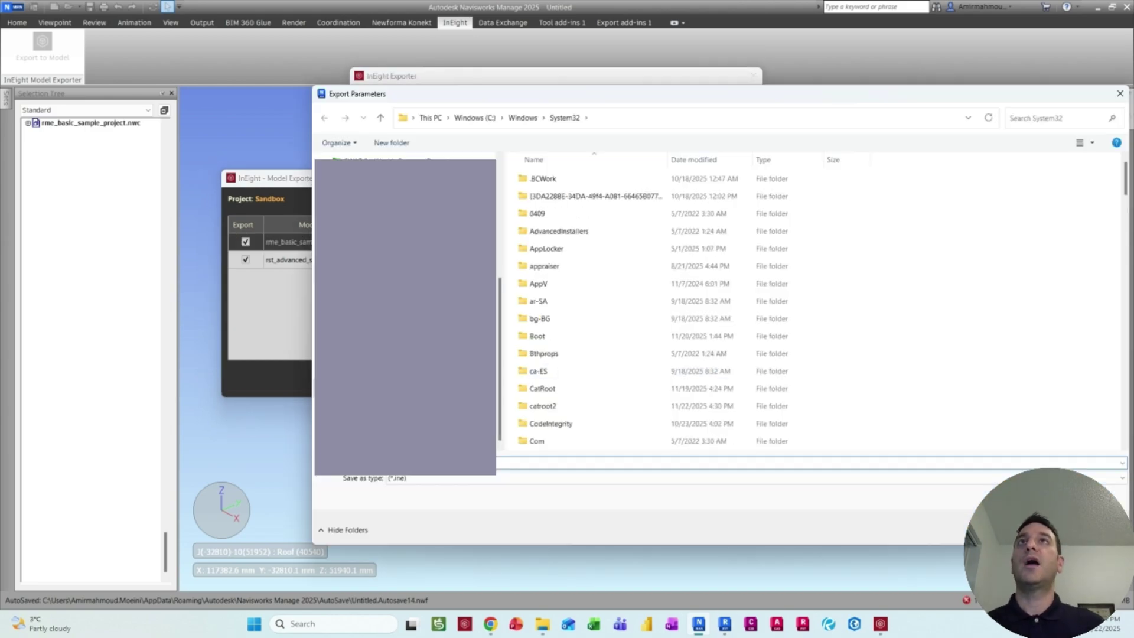
{"action": "scroll", "coordinate": [499, 295], "scroll_direction": "up", "scroll_amount": 5}
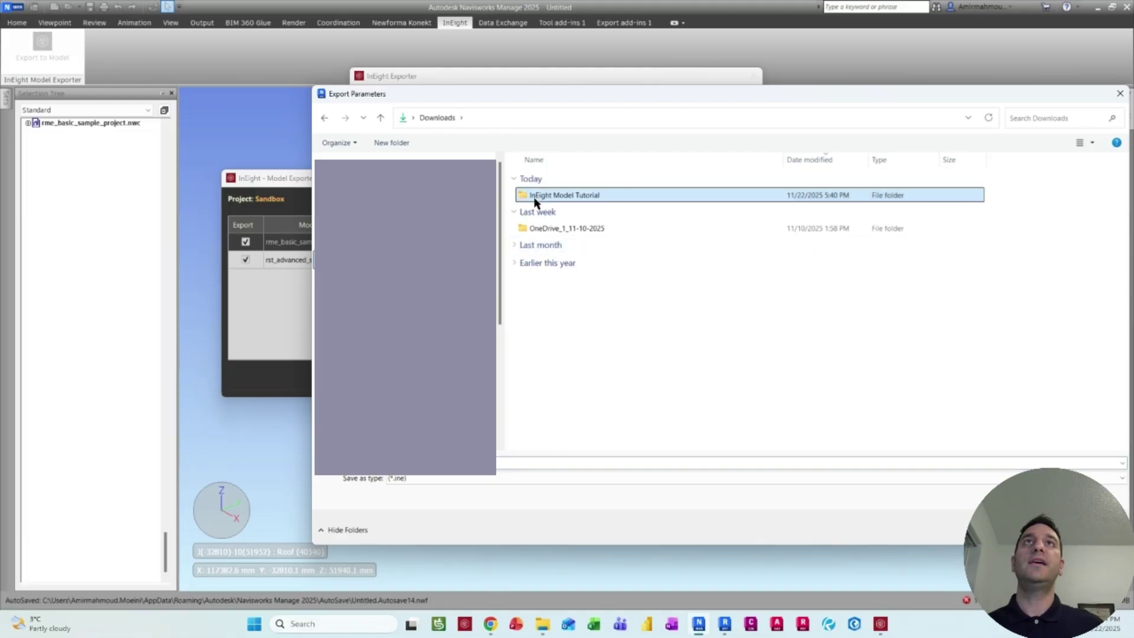
{"action": "double_click", "coordinate": [536, 195]}
{"action": "left_click", "coordinate": [403, 484]}
{"action": "type", "text": "e"}
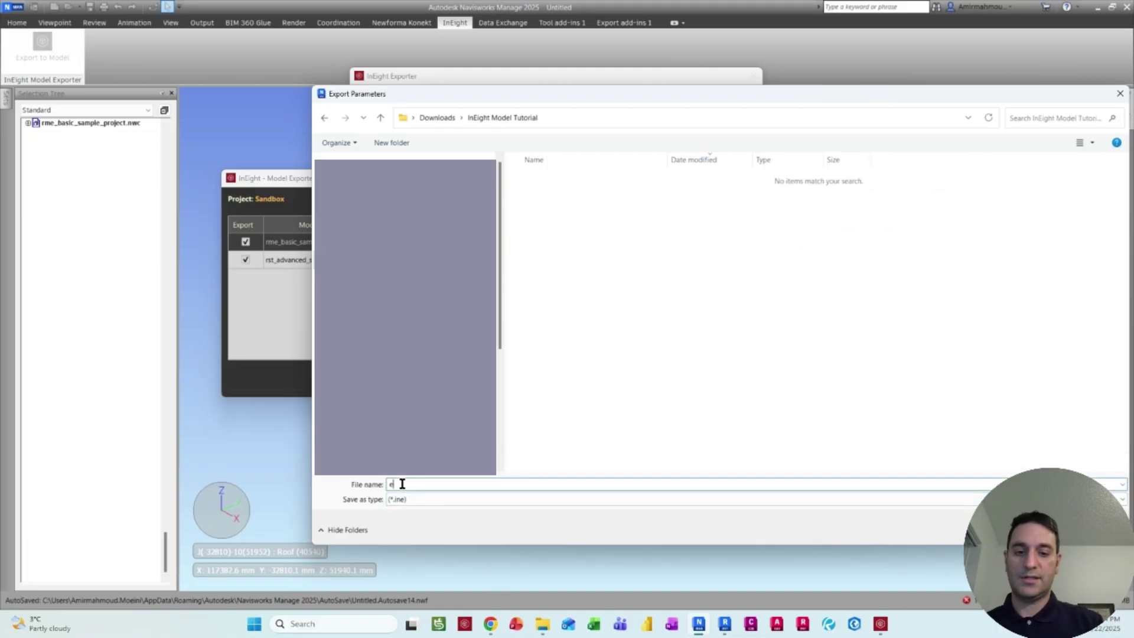
{"action": "type", "text": "xport dsen"}
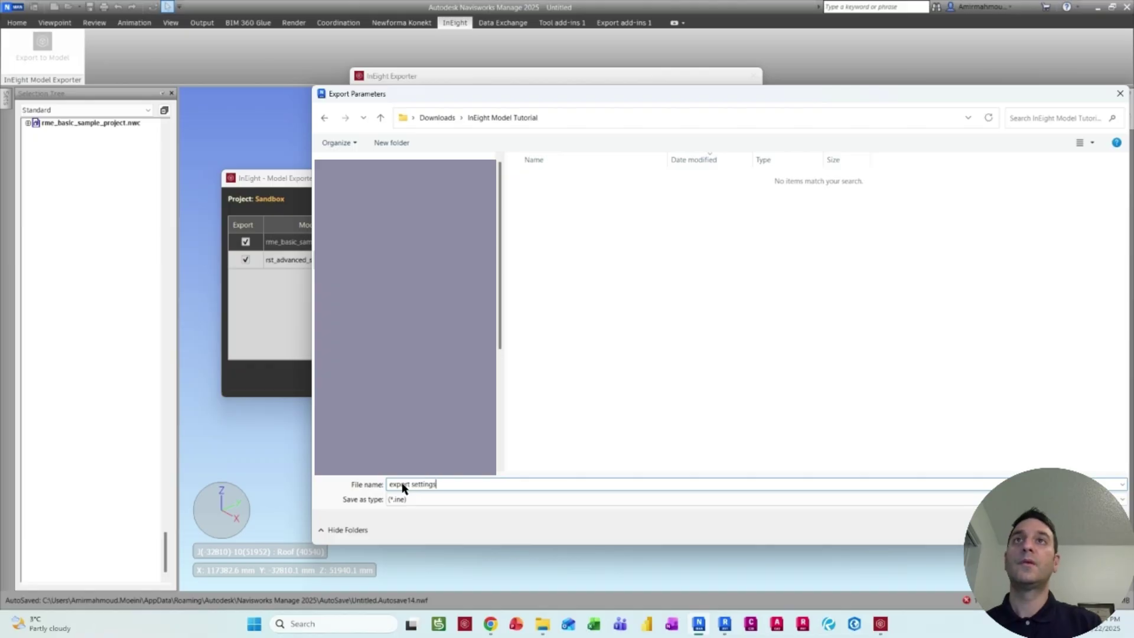
{"action": "key", "text": "Return"}
- Import export settings.ine into the advanced model's configuration, then export both streams to Sandbox
{"action": "left_click", "coordinate": [701, 476]}
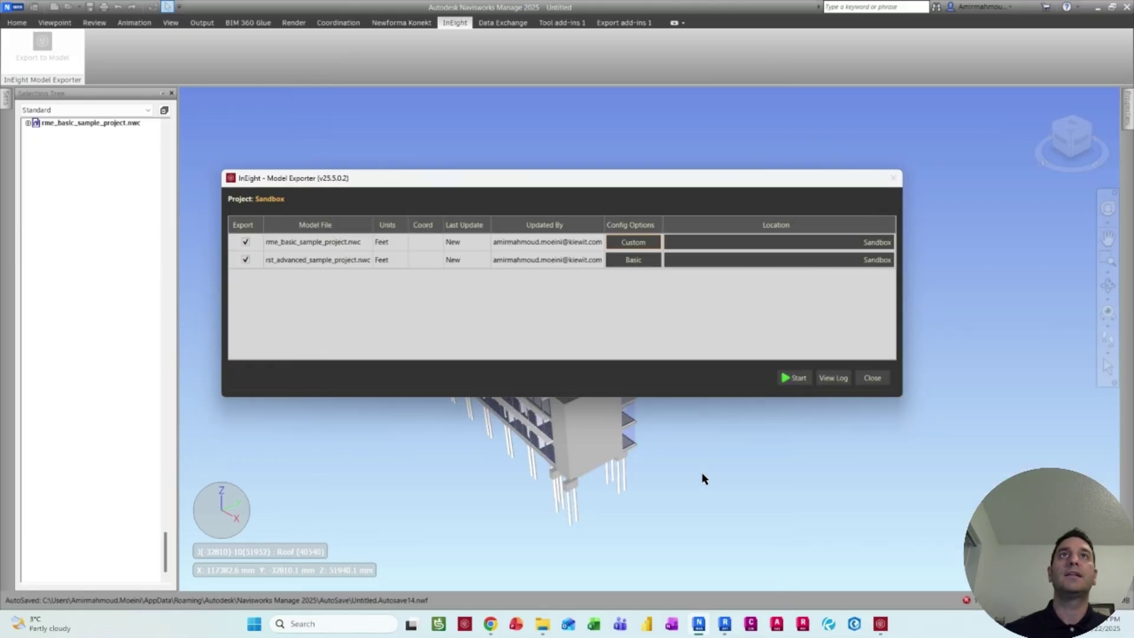
{"action": "left_click", "coordinate": [644, 260]}
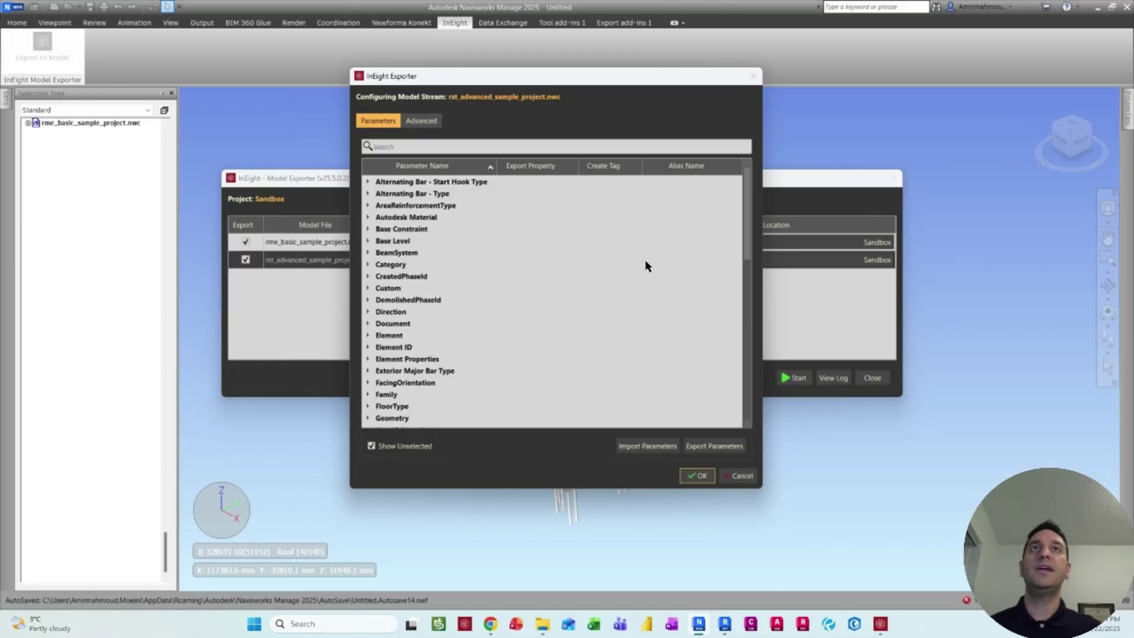
{"action": "left_click", "coordinate": [650, 443]}
{"action": "double_click", "coordinate": [559, 194]}
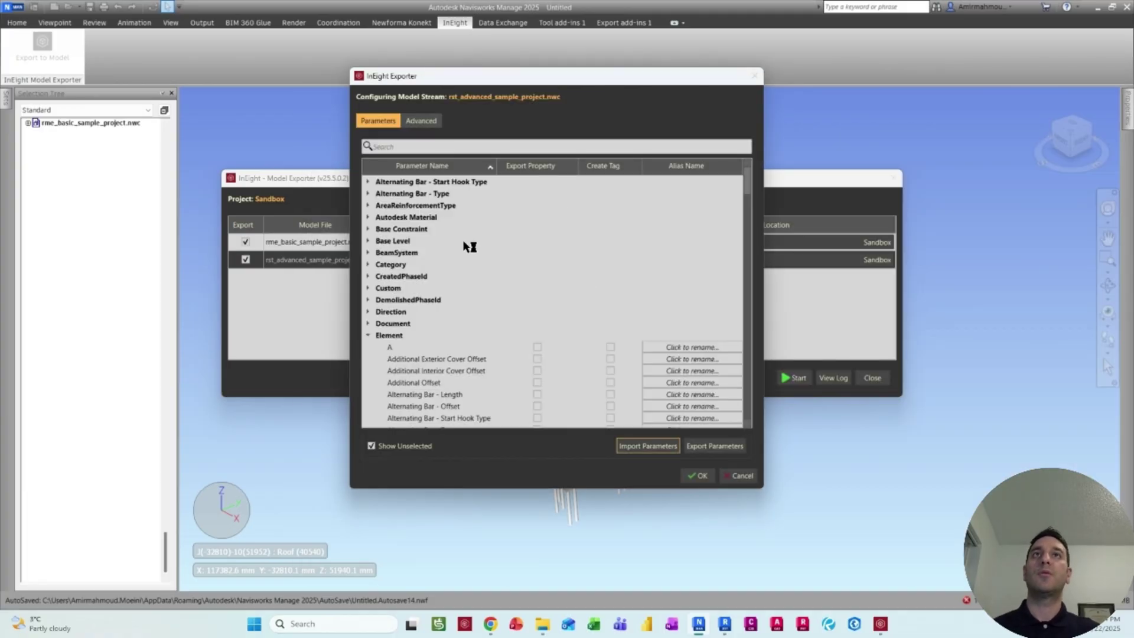
{"action": "left_click", "coordinate": [698, 475]}
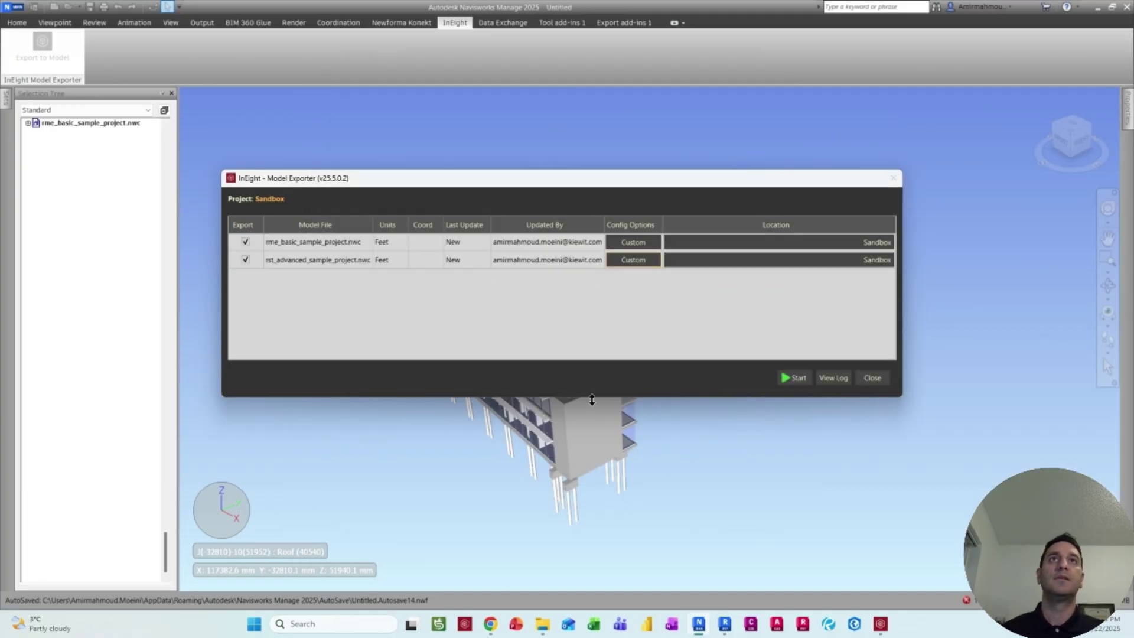
{"action": "left_click", "coordinate": [795, 378]}
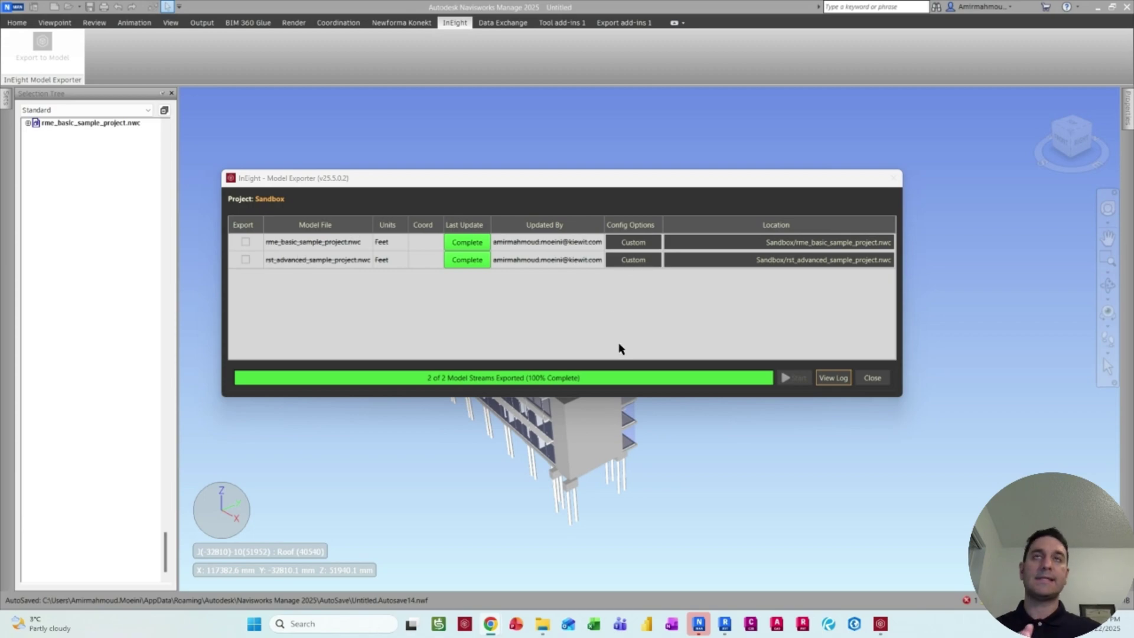
{"action": "left_click", "coordinate": [873, 379]}
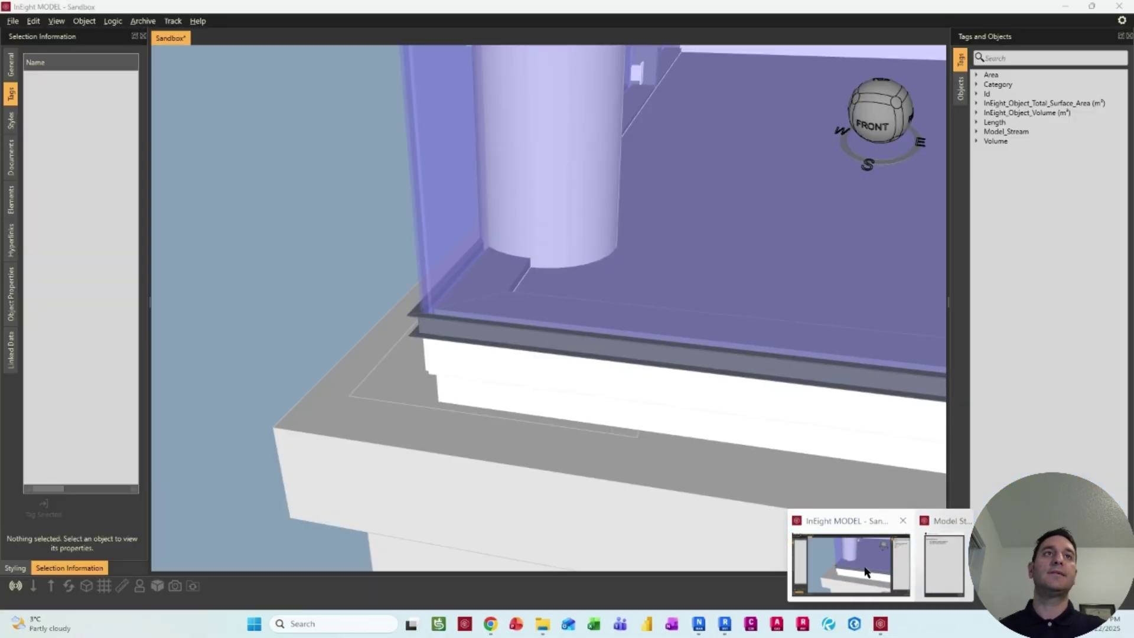
- In InEight MODEL, acknowledge the two added model streams and orbit around the whole imported building
{"action": "left_click", "coordinate": [866, 572]}
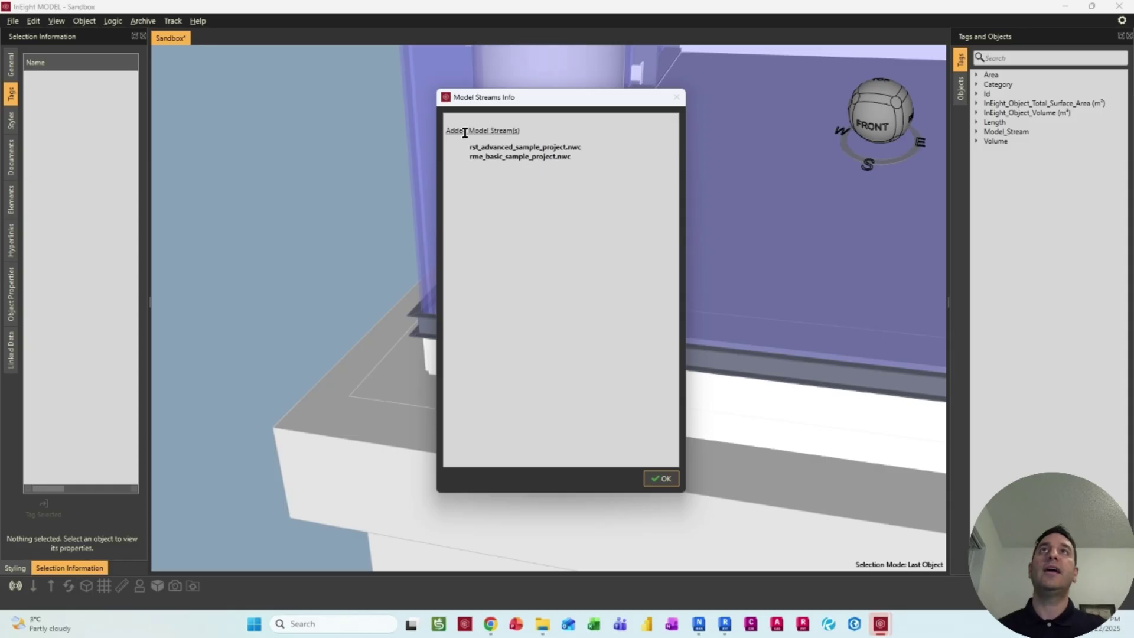
{"action": "left_click", "coordinate": [661, 479]}
{"action": "scroll", "coordinate": [384, 280], "scroll_direction": "down", "scroll_amount": 10}
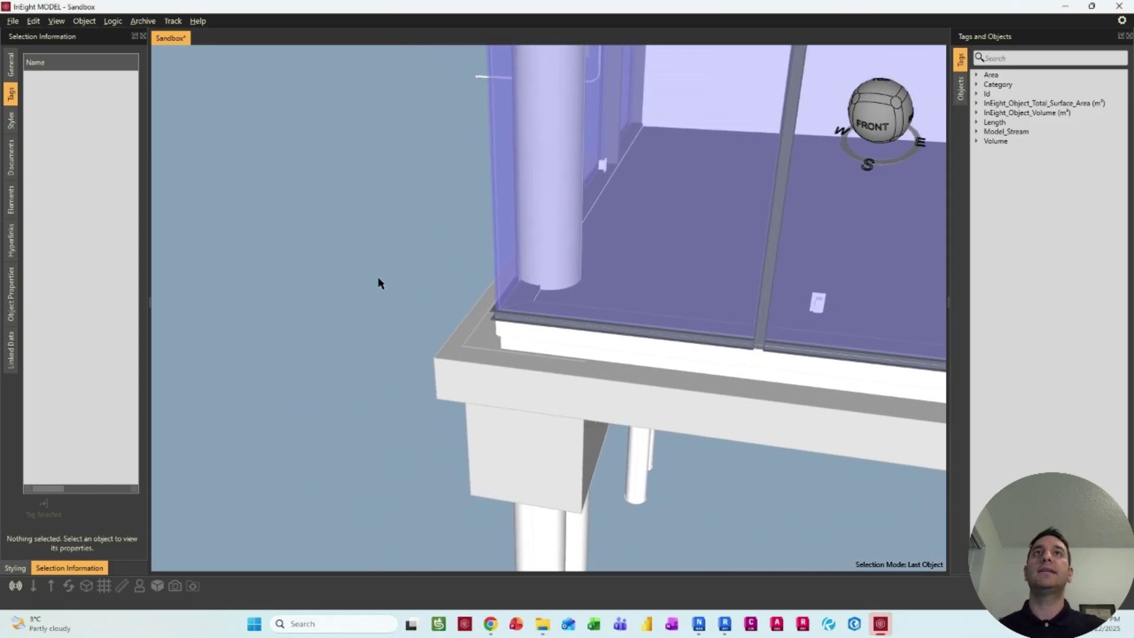
{"action": "left_click_drag", "start_coordinate": [537, 463], "coordinate": [501, 459]}
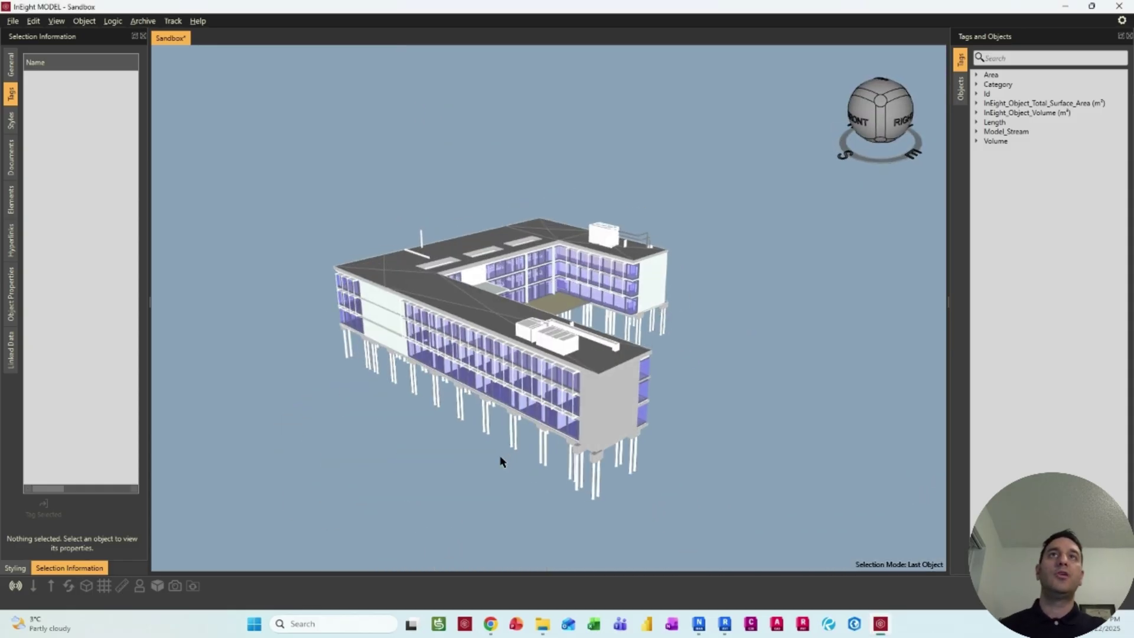
{"action": "scroll", "coordinate": [550, 433], "scroll_direction": "up", "scroll_amount": 5}
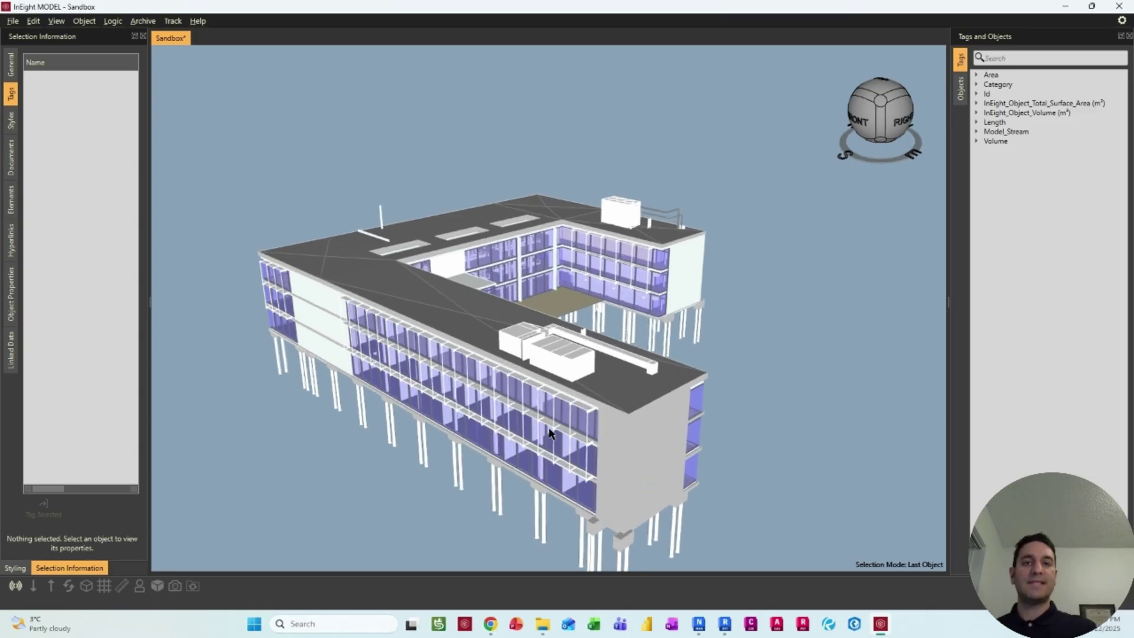
{"action": "left_click_drag", "start_coordinate": [549, 430], "coordinate": [705, 463]}
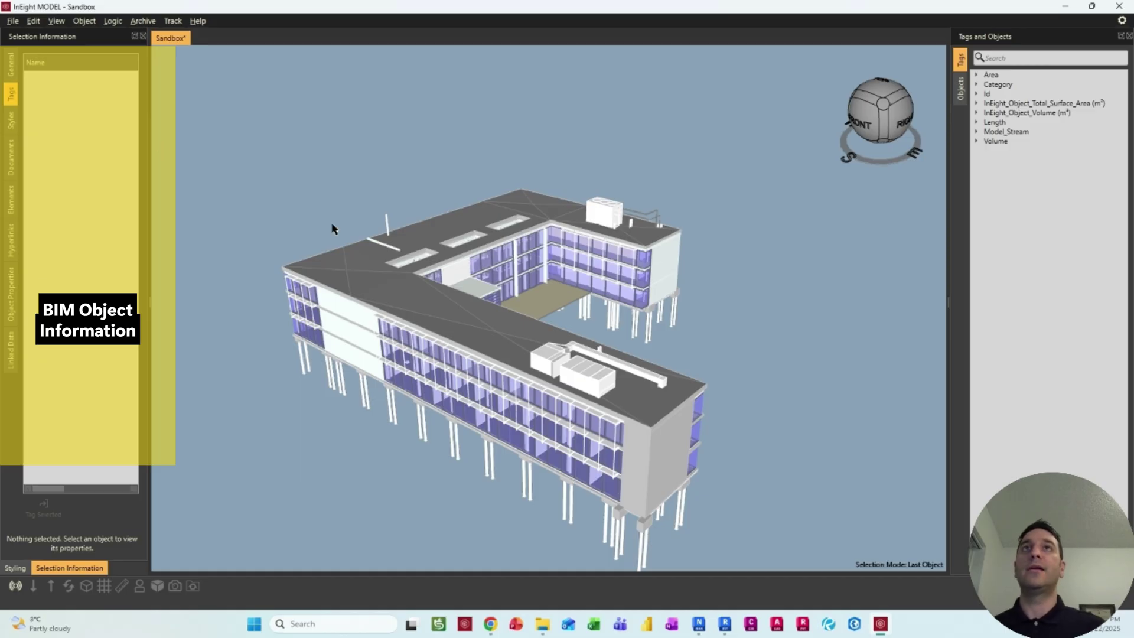
- Widen the Objects tree and expand then collapse both sample models' category lists
{"action": "left_click", "coordinate": [962, 87]}
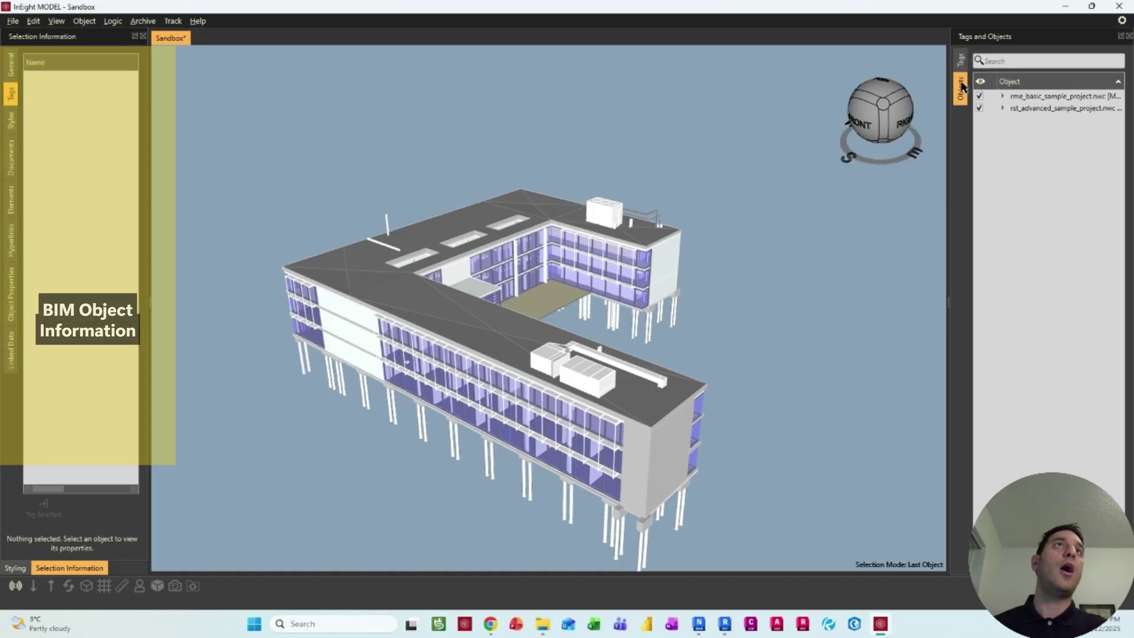
{"action": "left_click_drag", "start_coordinate": [949, 162], "coordinate": [872, 157]}
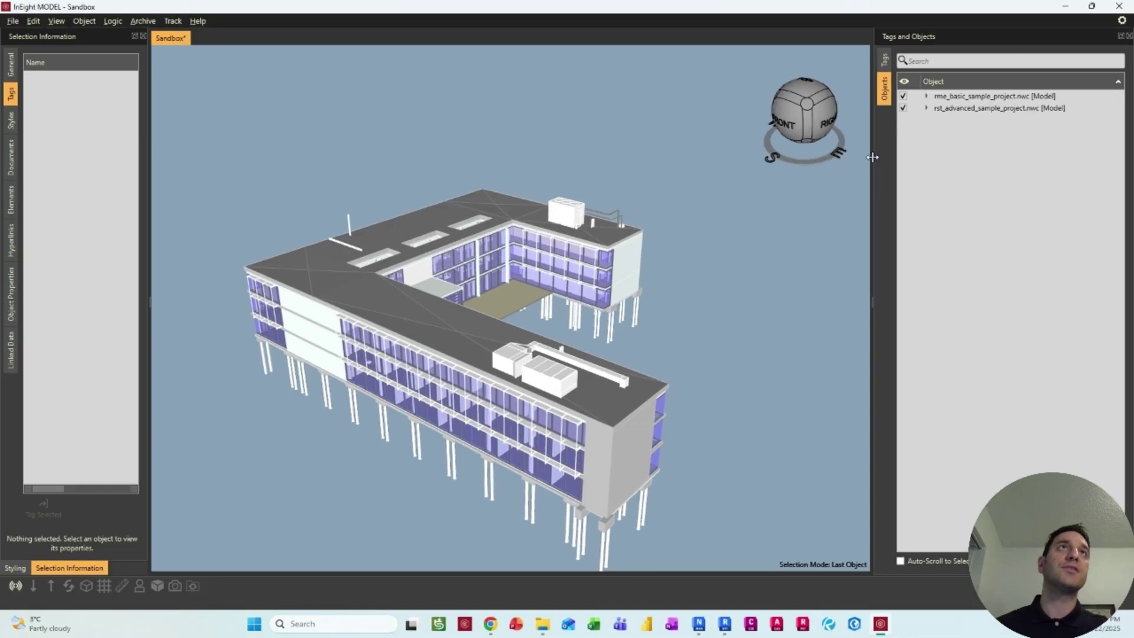
{"action": "left_click", "coordinate": [926, 97]}
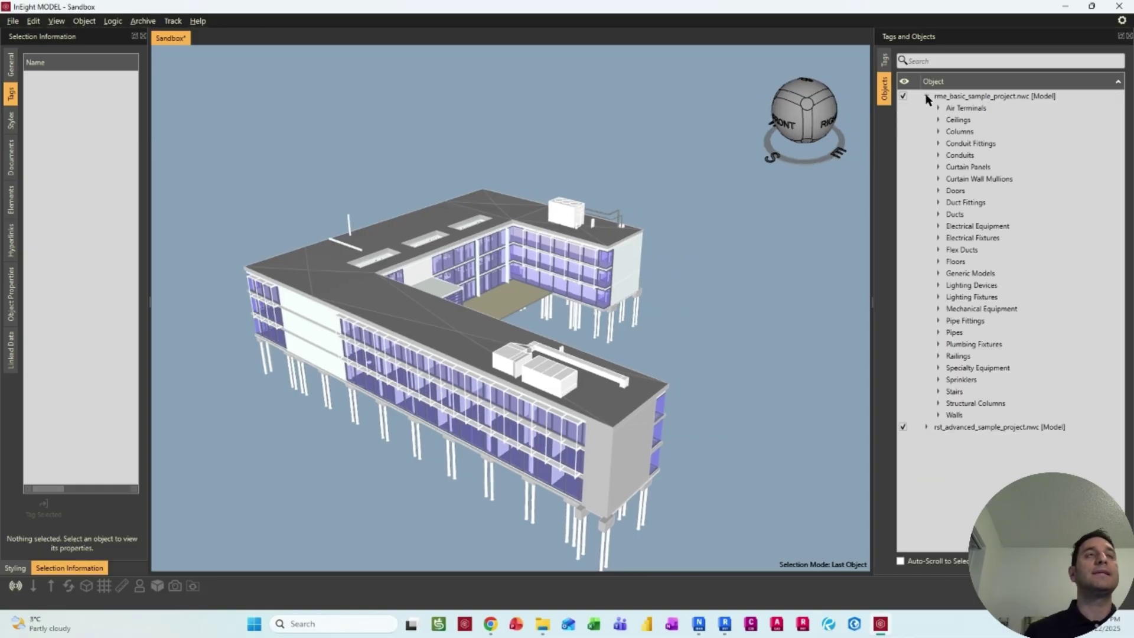
{"action": "left_click", "coordinate": [926, 97]}
{"action": "left_click", "coordinate": [926, 109]}
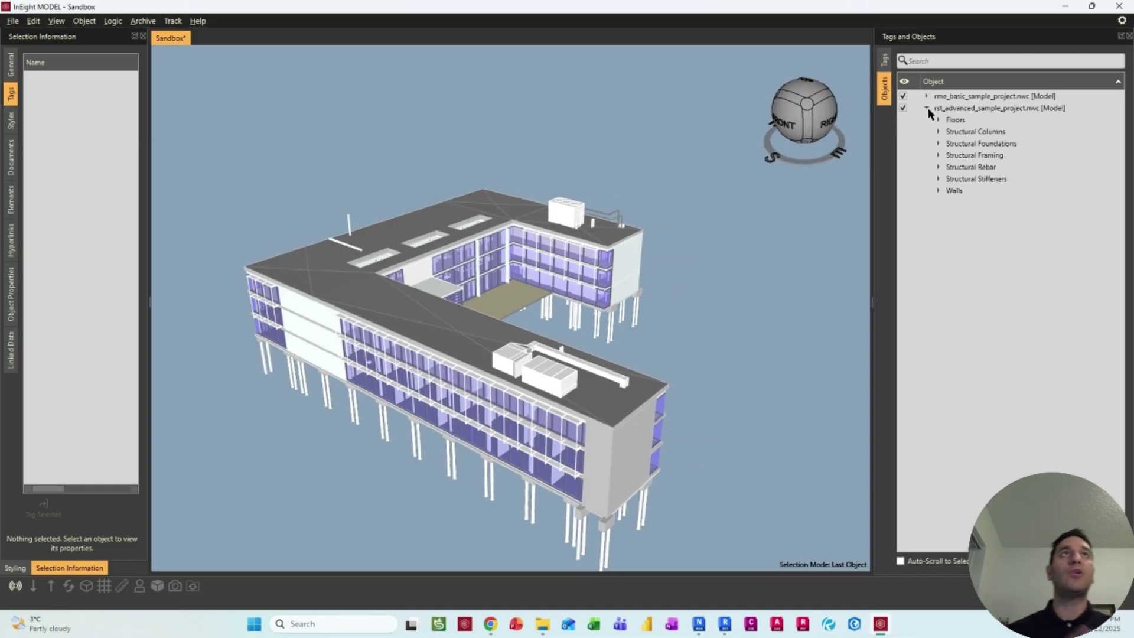
{"action": "left_click", "coordinate": [925, 109]}
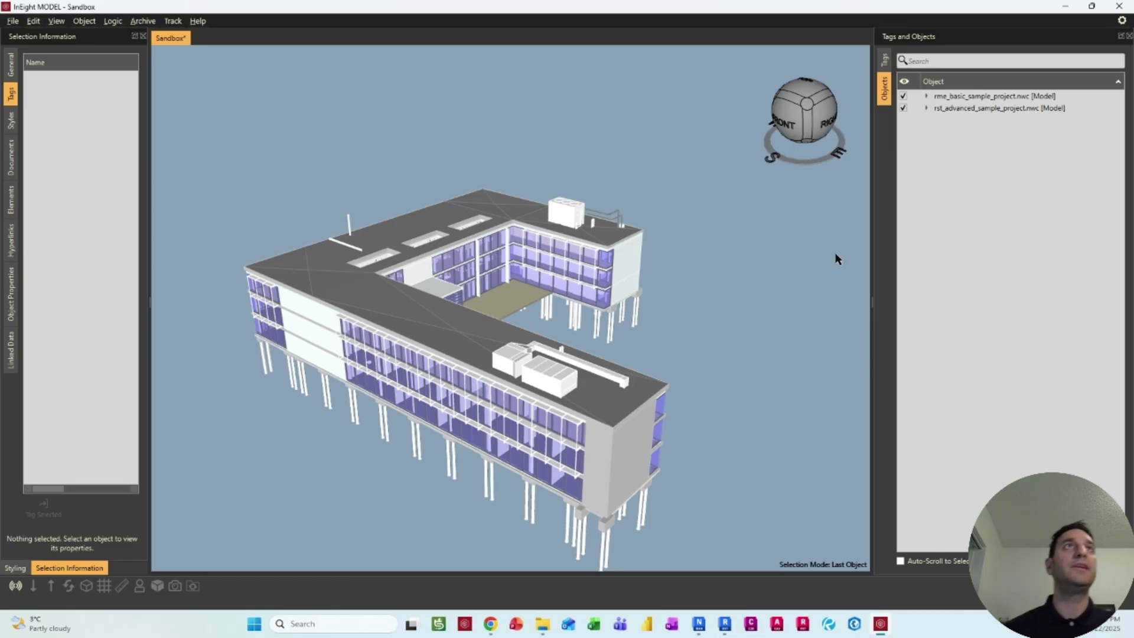
- On the Tags tab, browse the Id, Model_Stream, Volume and Category tag values
{"action": "left_click", "coordinate": [884, 59]}
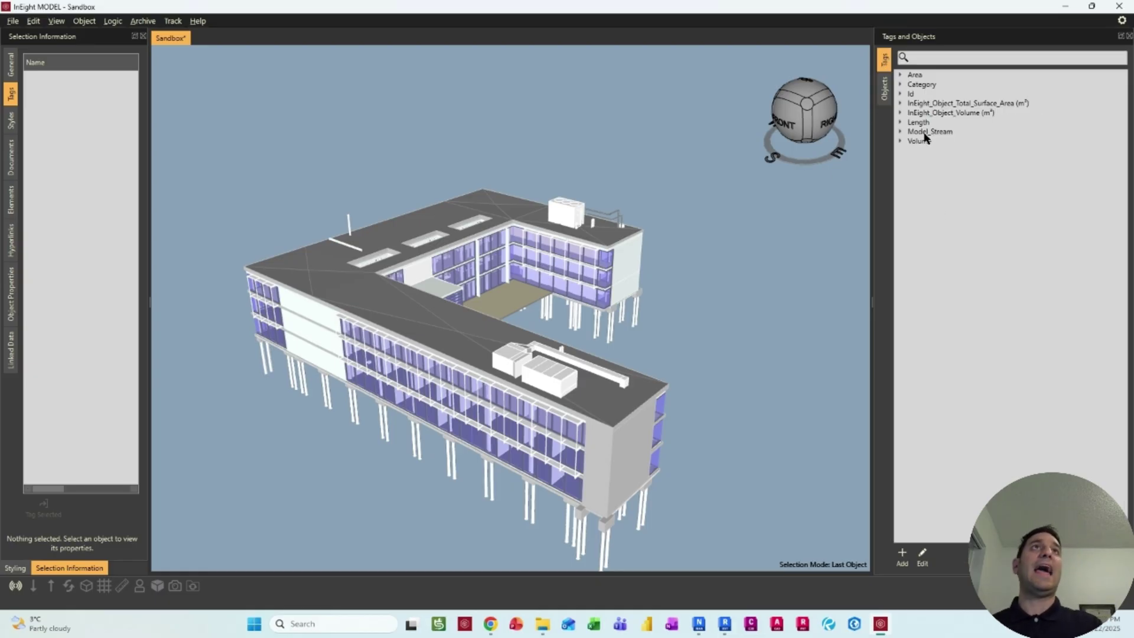
{"action": "left_click", "coordinate": [901, 94]}
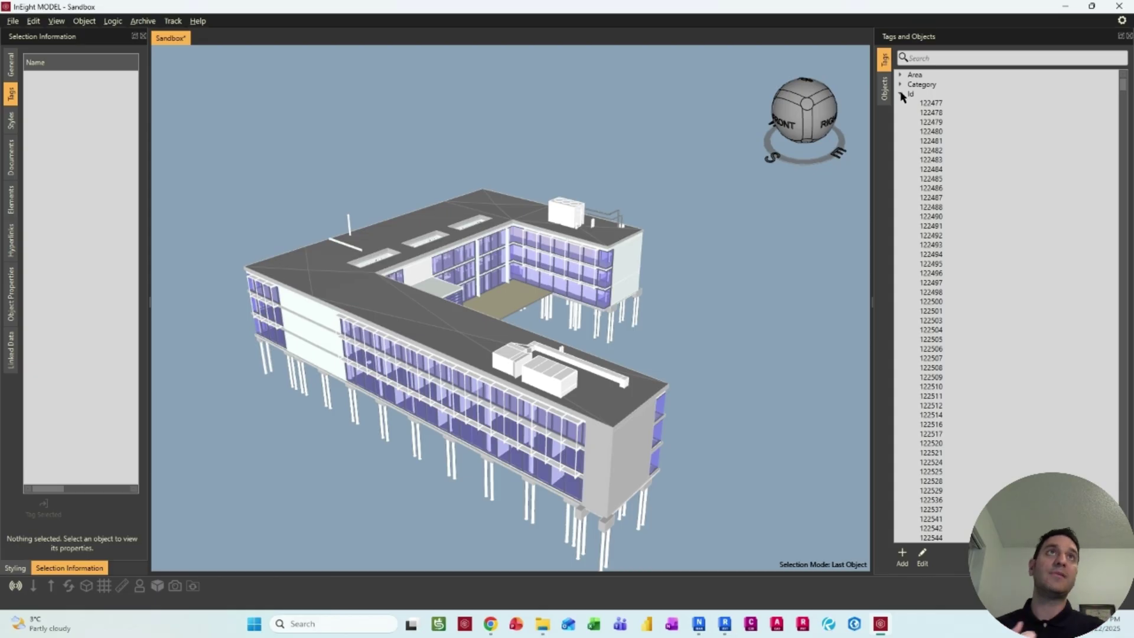
{"action": "left_click", "coordinate": [901, 94]}
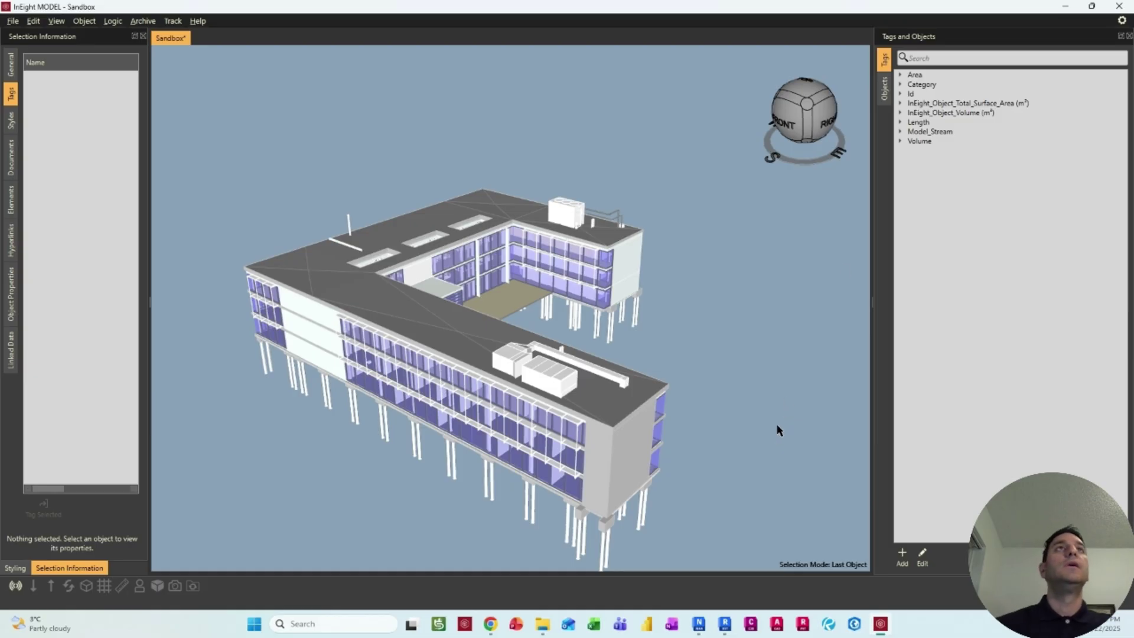
{"action": "left_click", "coordinate": [901, 132]}
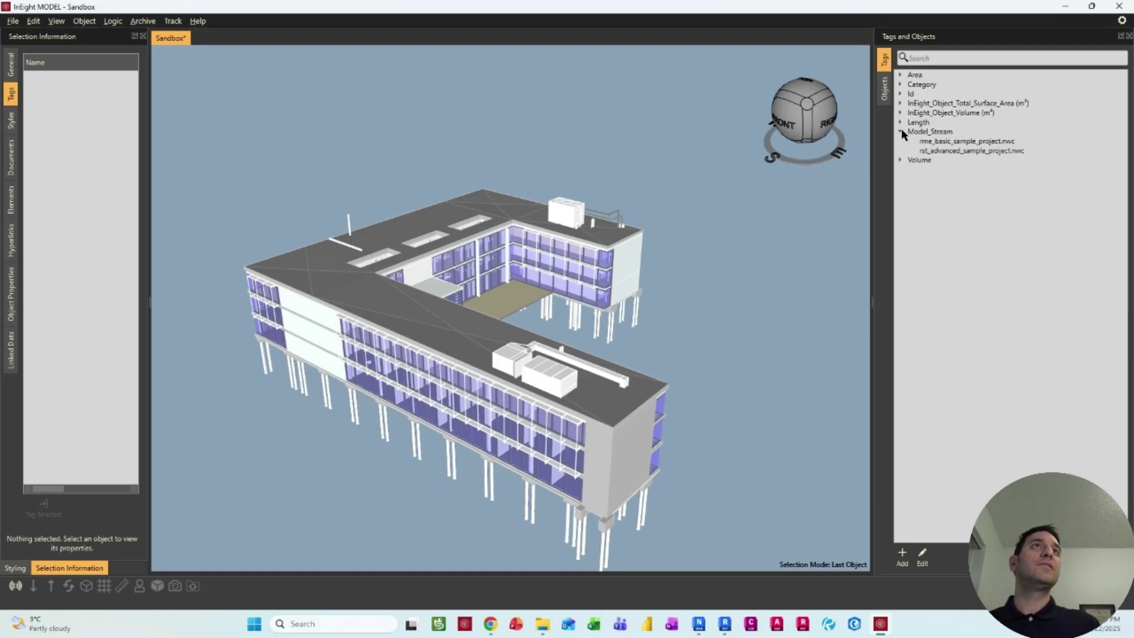
{"action": "left_click", "coordinate": [901, 132]}
{"action": "left_click", "coordinate": [901, 141]}
{"action": "left_click", "coordinate": [900, 142]}
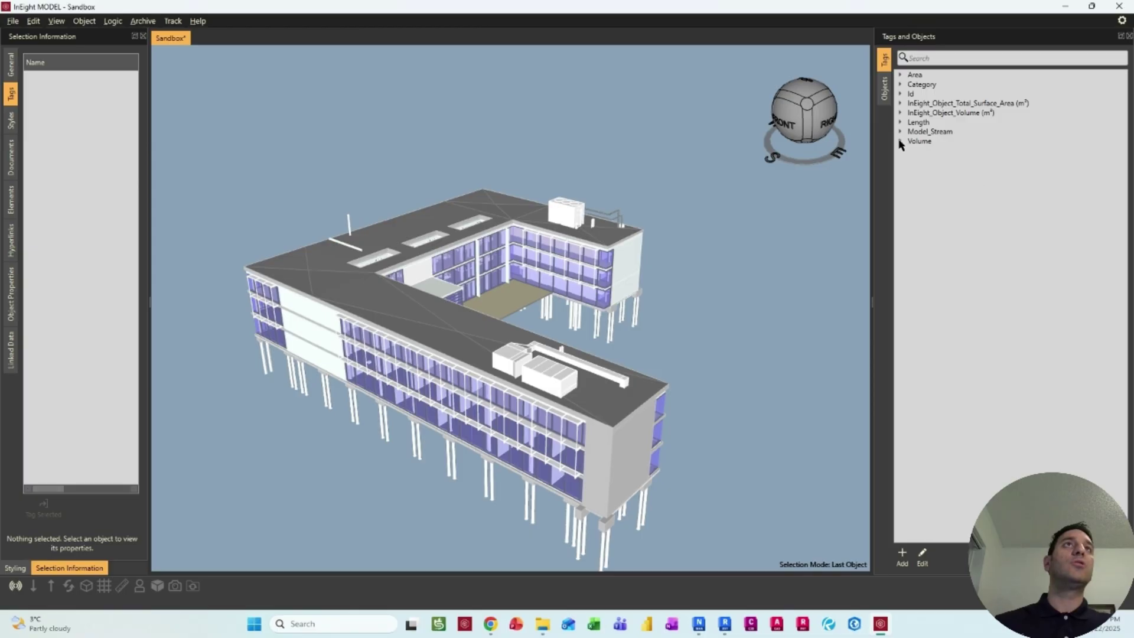
{"action": "left_click", "coordinate": [900, 94]}
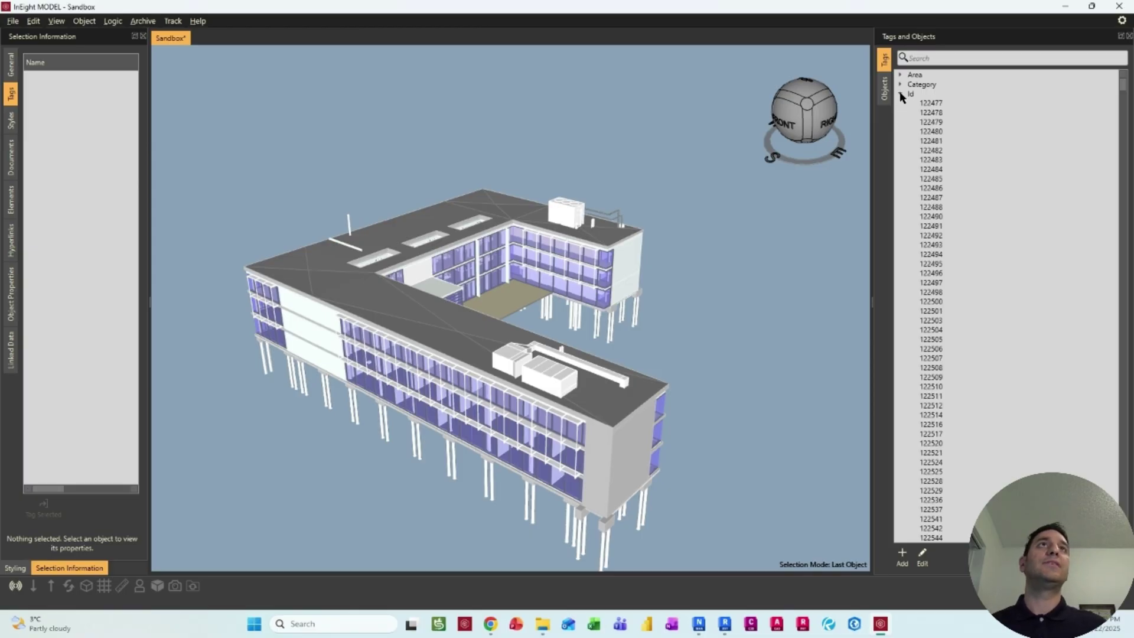
{"action": "left_click", "coordinate": [900, 85]}
{"action": "left_click", "coordinate": [900, 85]}
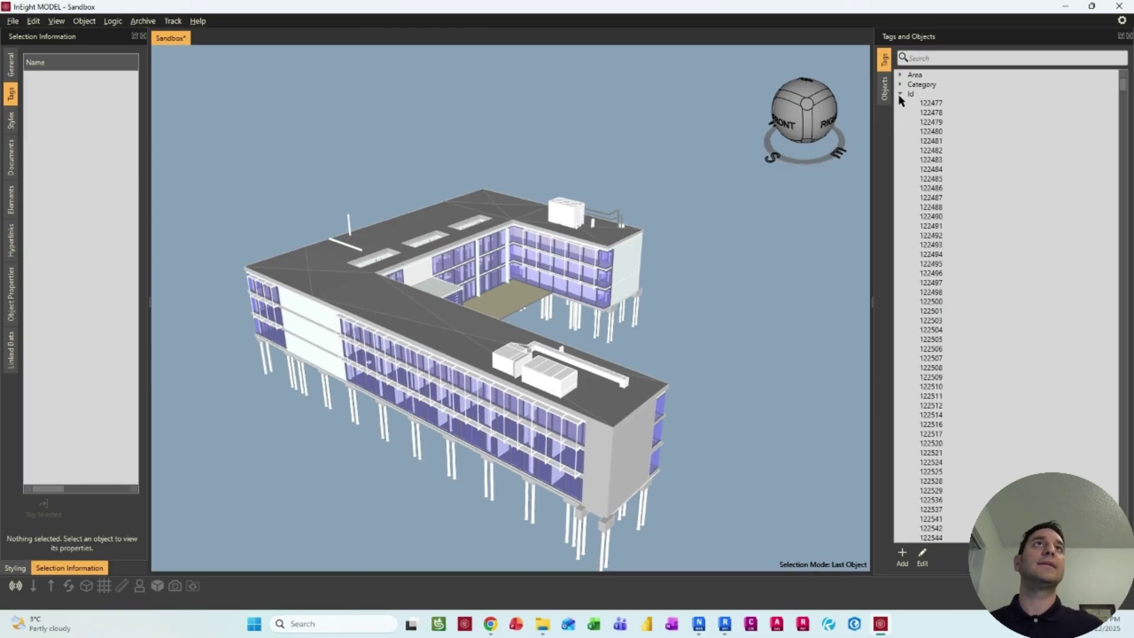
{"action": "left_click", "coordinate": [900, 94]}
{"action": "left_click_drag", "start_coordinate": [631, 318], "coordinate": [613, 313]}
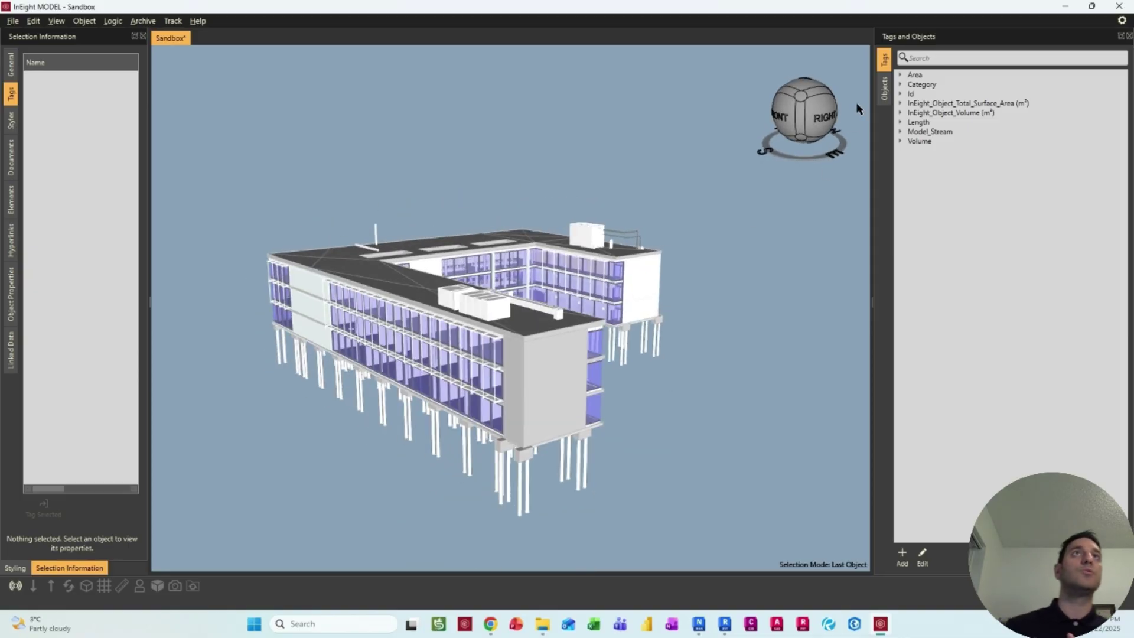
- Toggle model visibility so only rst_advanced_sample_project is displayed
{"action": "left_click", "coordinate": [881, 90]}
{"action": "left_click", "coordinate": [902, 108]}
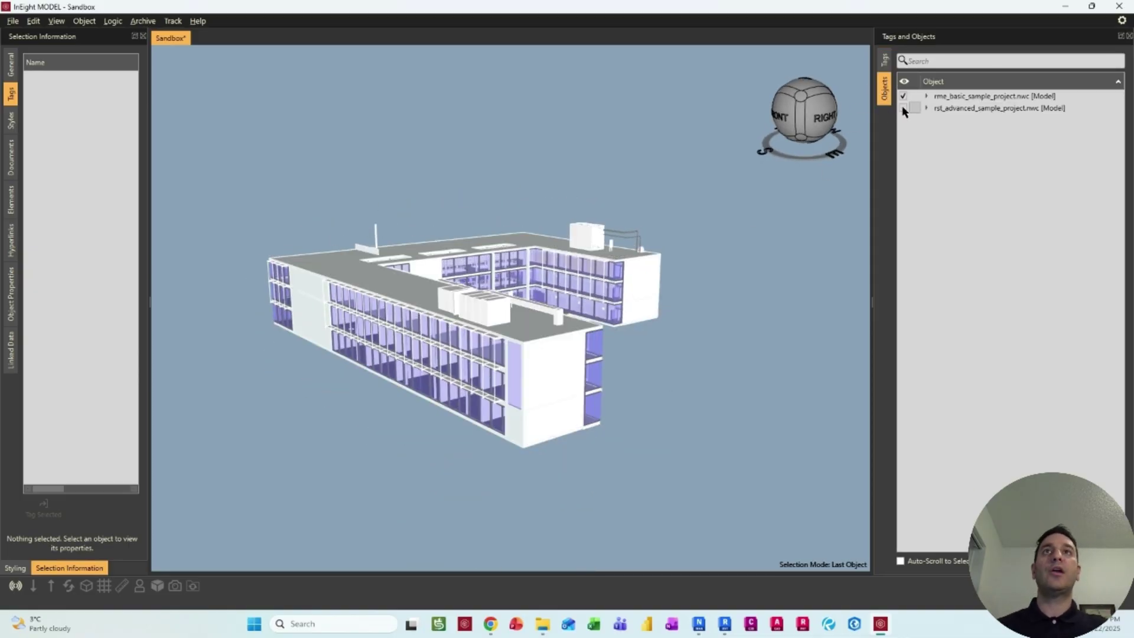
{"action": "left_click", "coordinate": [903, 108]}
{"action": "left_click", "coordinate": [903, 96]}
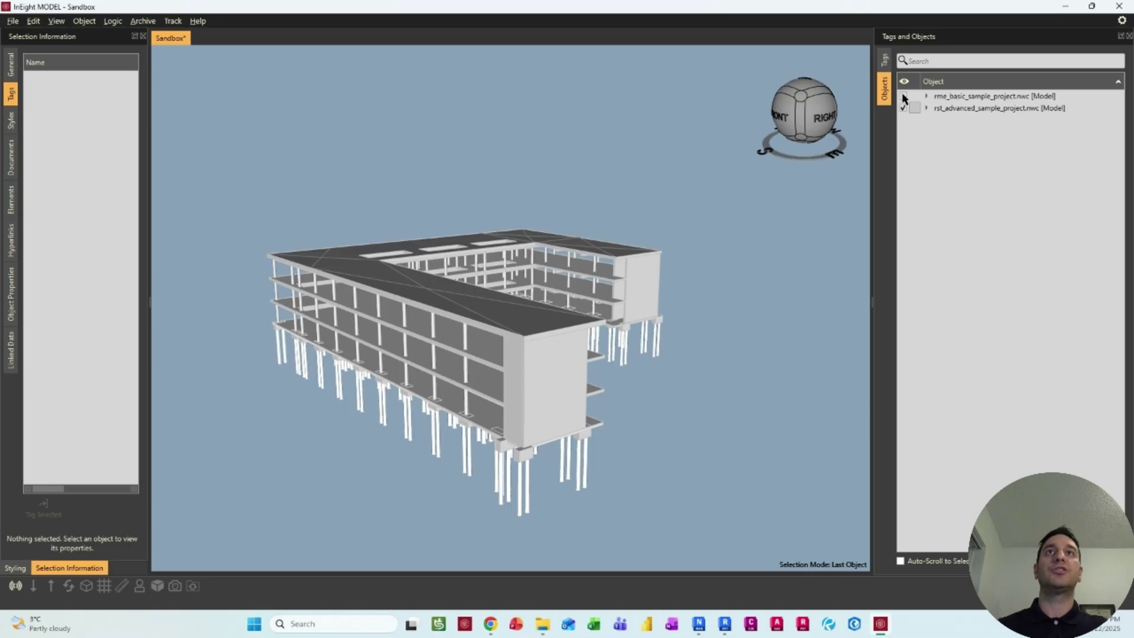
{"action": "left_click", "coordinate": [902, 96]}
{"action": "left_click", "coordinate": [902, 108]}
{"action": "left_click_drag", "start_coordinate": [576, 382], "coordinate": [413, 309]}
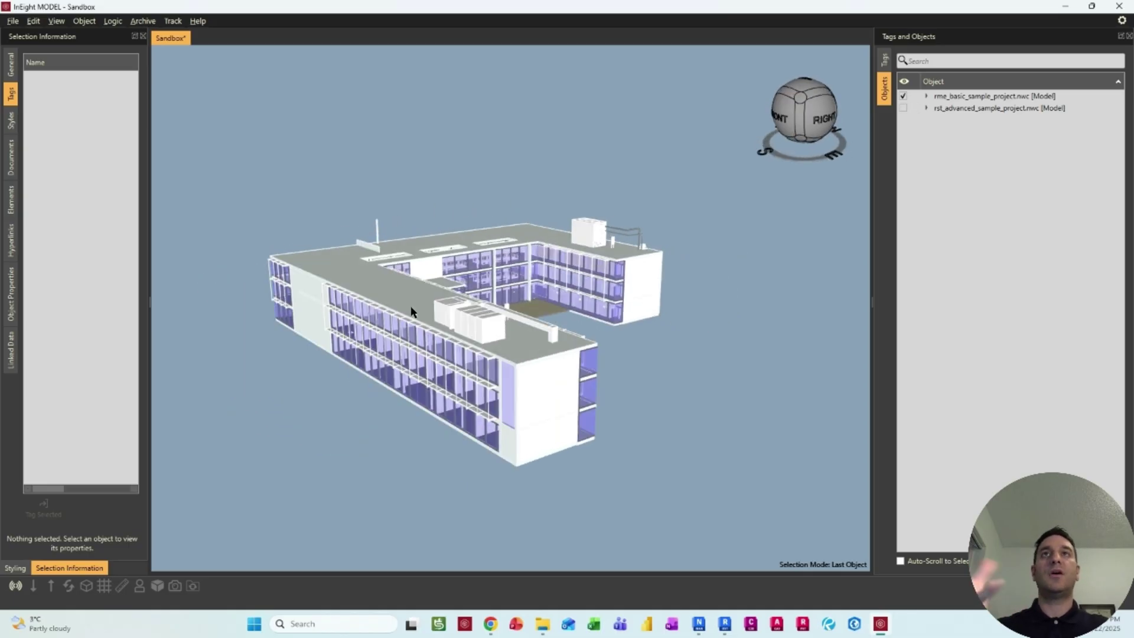
{"action": "left_click", "coordinate": [903, 96]}
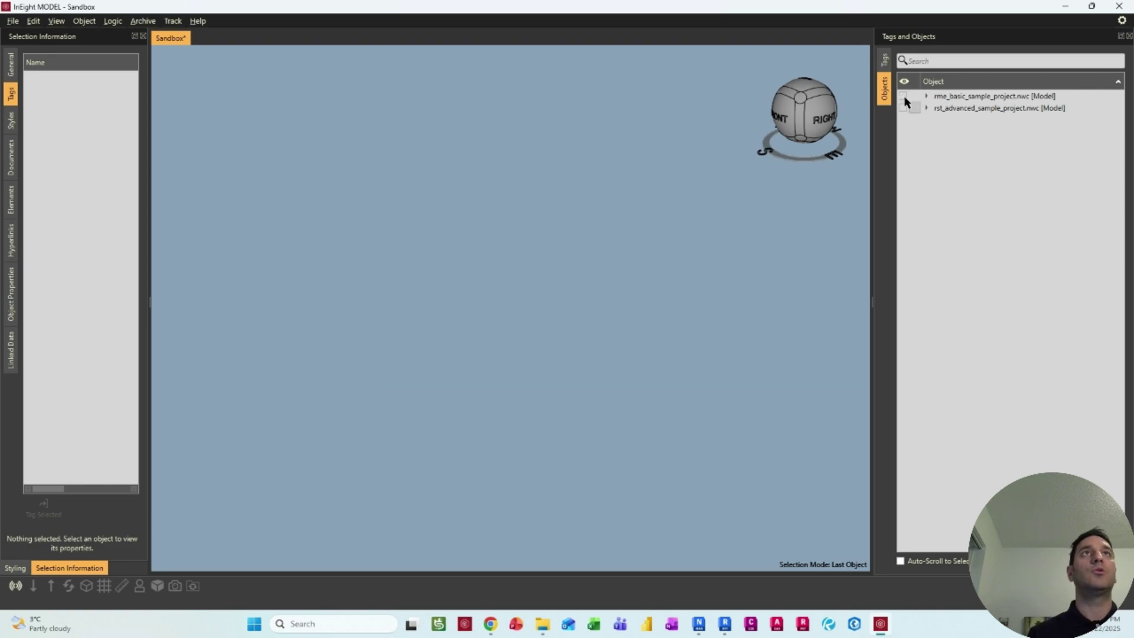
{"action": "left_click", "coordinate": [902, 109]}
{"action": "mouse_move", "coordinate": [463, 355]}
{"action": "left_mouse_down"}
{"action": "mouse_move", "coordinate": [380, 380]}
{"action": "mouse_move", "coordinate": [449, 352]}
{"action": "mouse_move", "coordinate": [446, 365]}
{"action": "left_mouse_up"}
- Select an end wall and read its tags: Category Walls, Id 124110, 200.144 m² area, 28.261152 m³ volume
{"action": "left_click", "coordinate": [432, 398]}
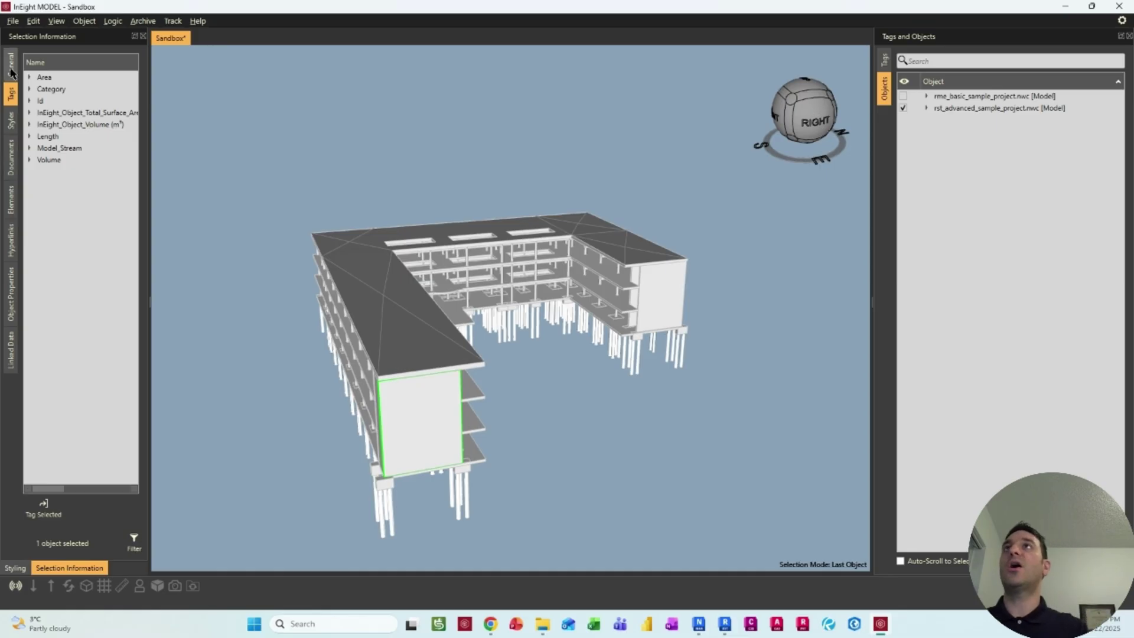
{"action": "left_click", "coordinate": [29, 77]}
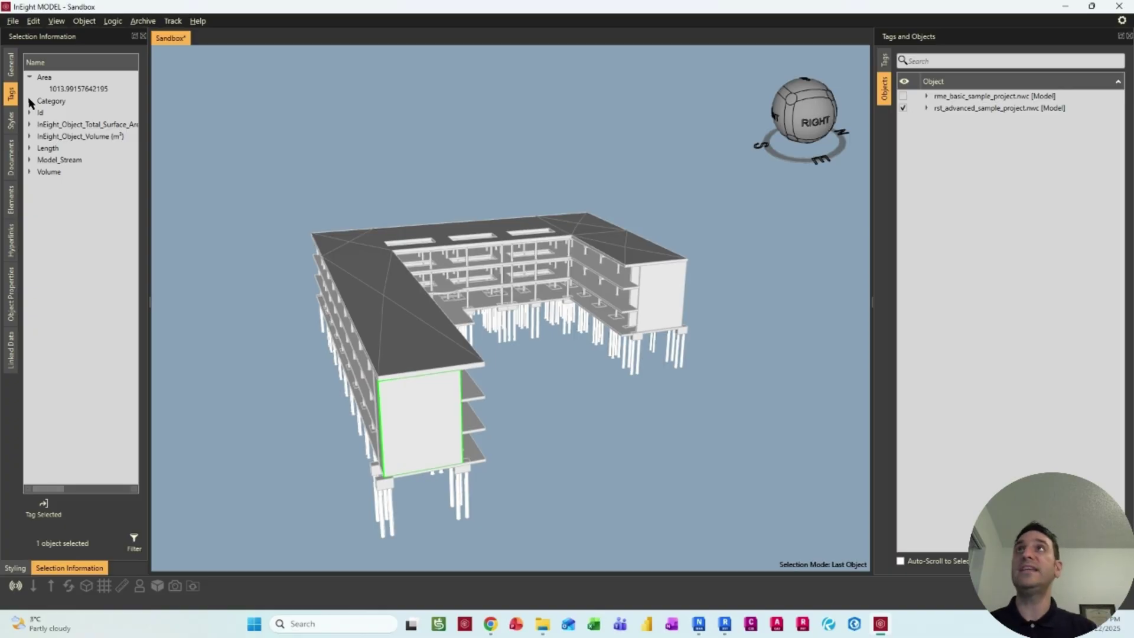
{"action": "left_click", "coordinate": [30, 101]}
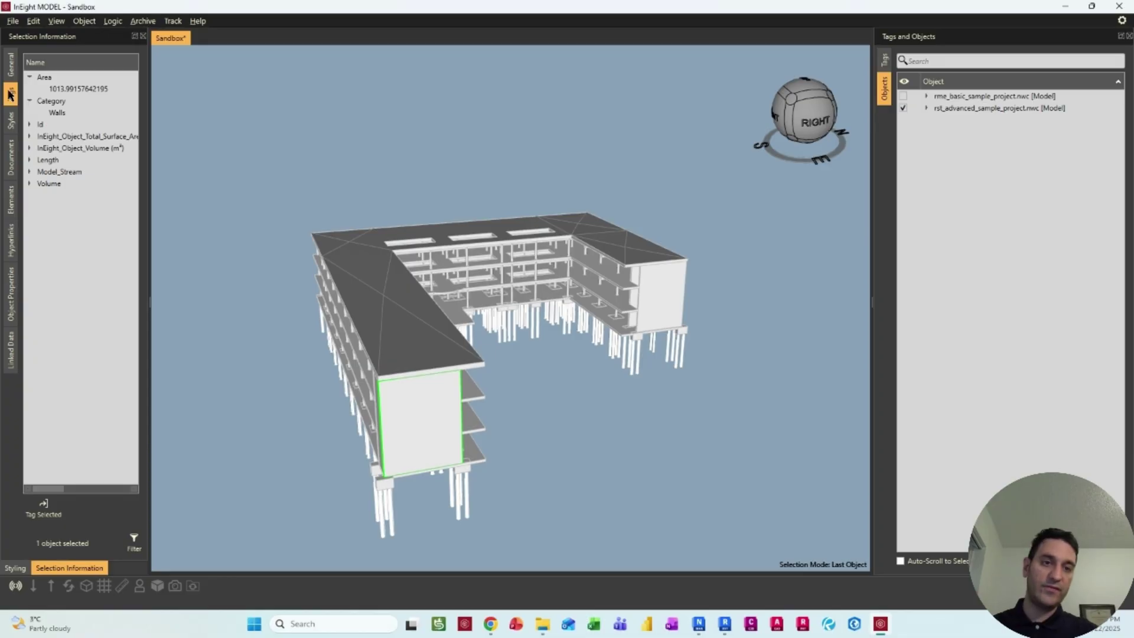
{"action": "left_click", "coordinate": [30, 124]}
{"action": "left_click", "coordinate": [30, 172]}
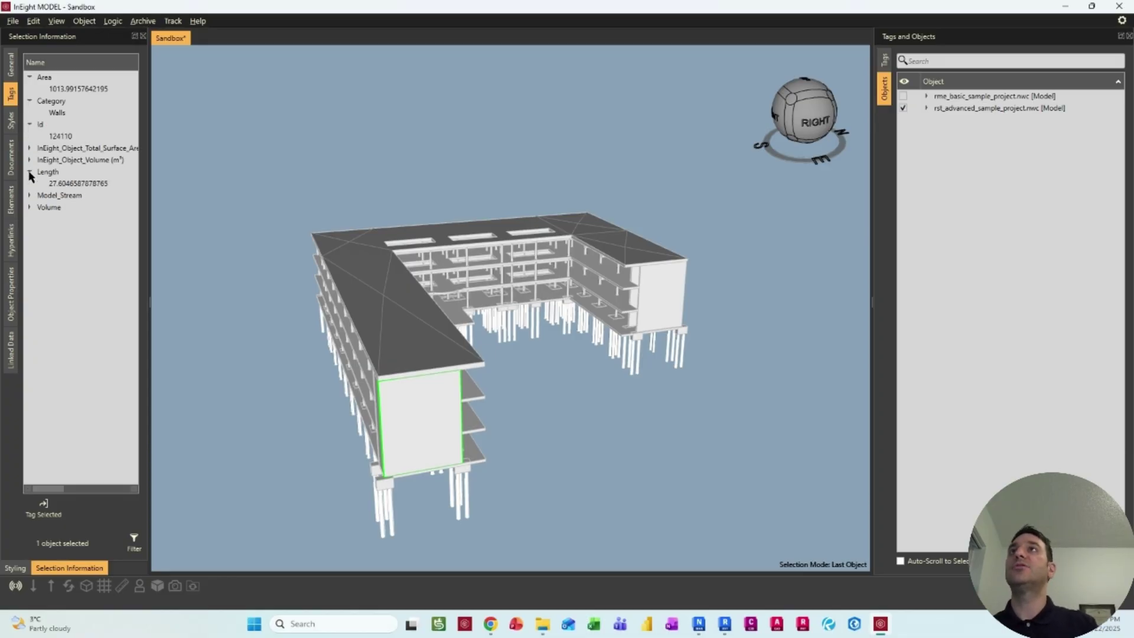
{"action": "left_click", "coordinate": [30, 195]}
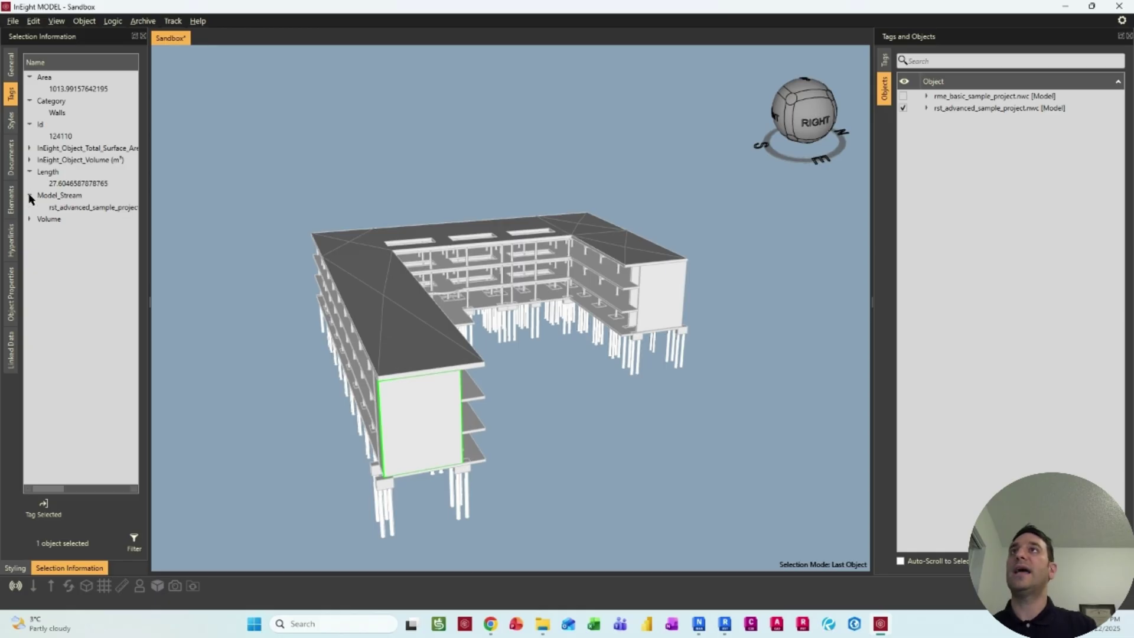
{"action": "left_click", "coordinate": [29, 219]}
{"action": "left_click_drag", "start_coordinate": [148, 223], "coordinate": [194, 227]}
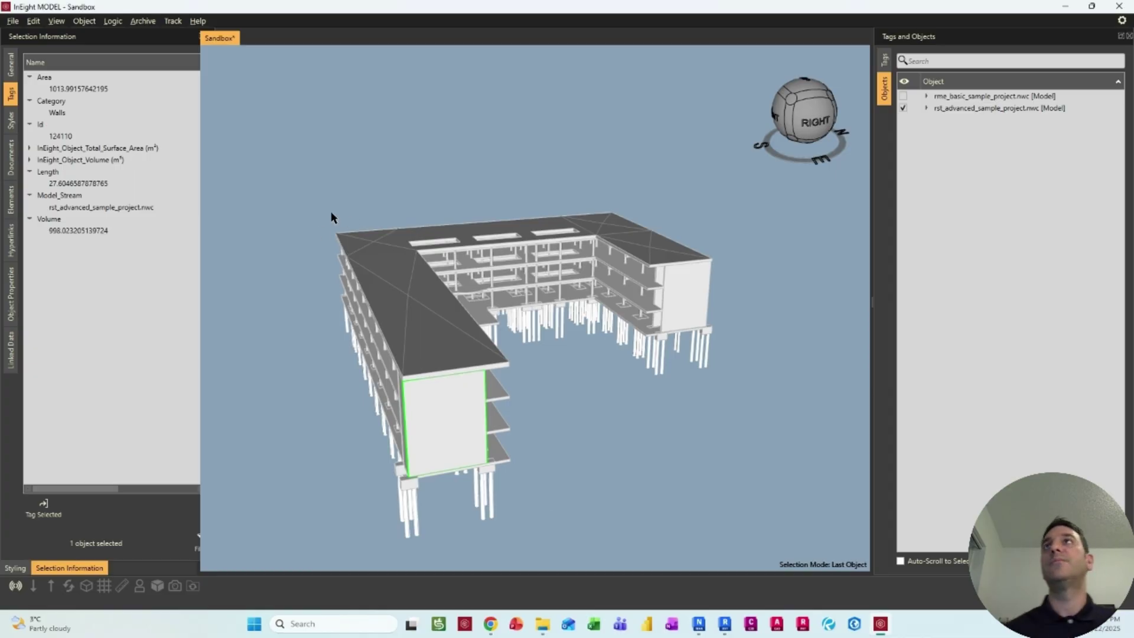
{"action": "scroll", "coordinate": [465, 419], "scroll_direction": "up", "scroll_amount": 3}
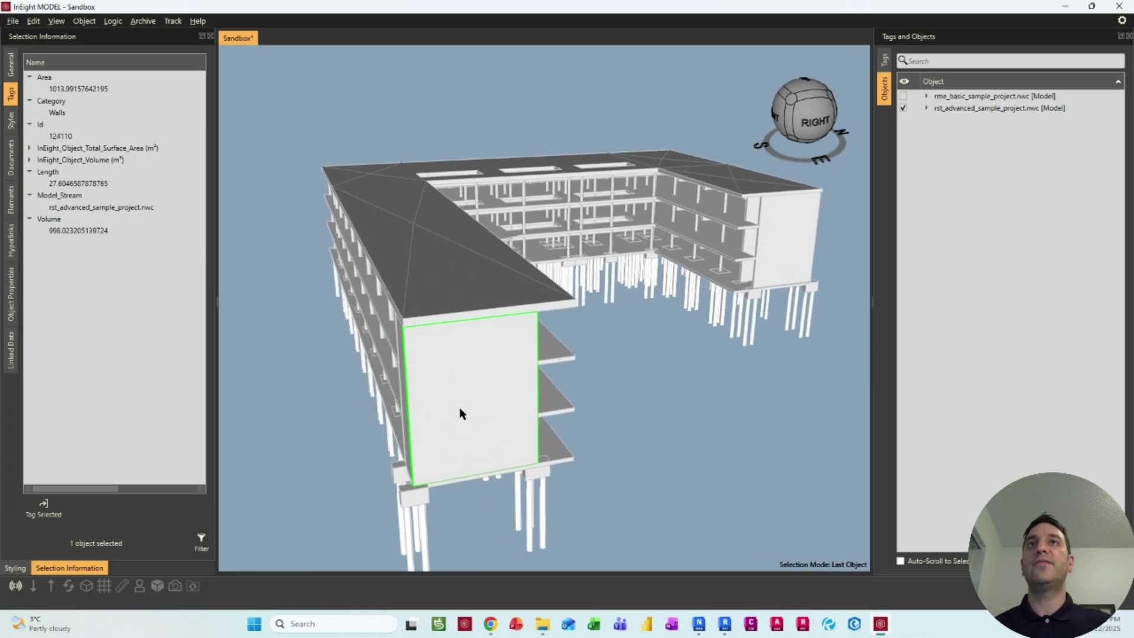
{"action": "scroll", "coordinate": [462, 413], "scroll_direction": "up", "scroll_amount": 3}
{"action": "left_click", "coordinate": [11, 64]}
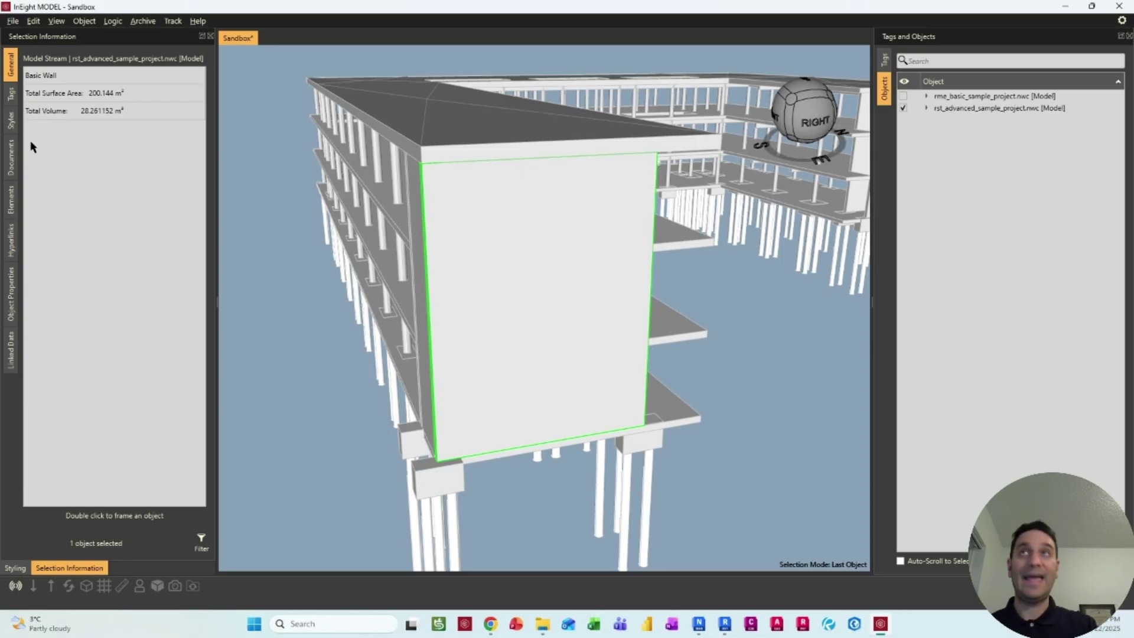
- Orbit back out to the whole building and show rme_basic_sample_project.nwc again
{"action": "left_click", "coordinate": [12, 94]}
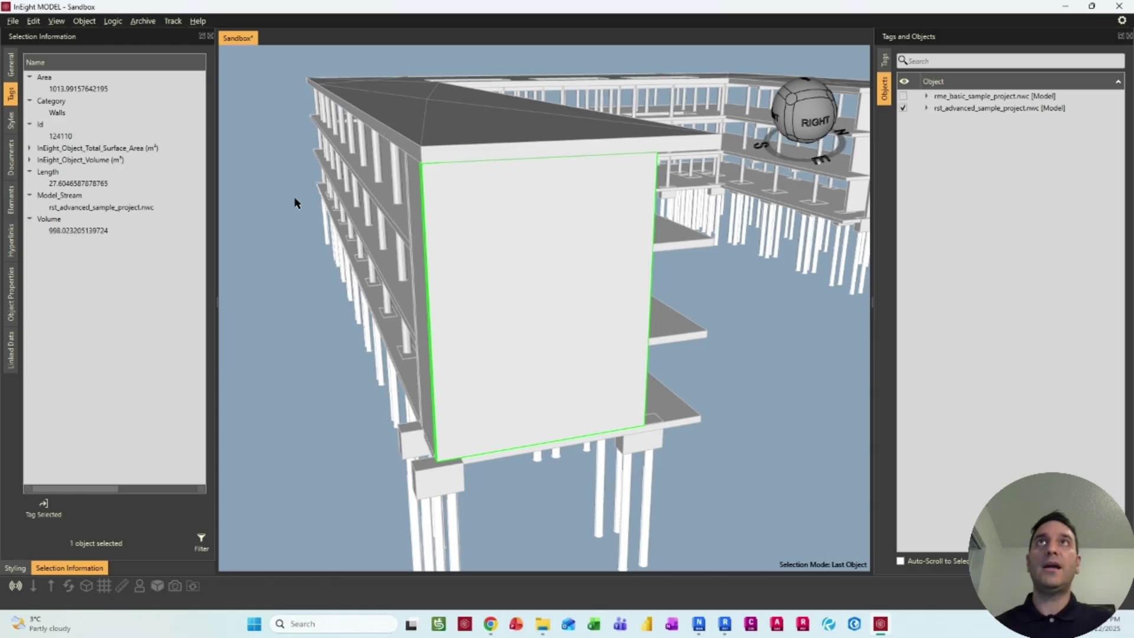
{"action": "left_click_drag", "start_coordinate": [294, 203], "coordinate": [508, 390]}
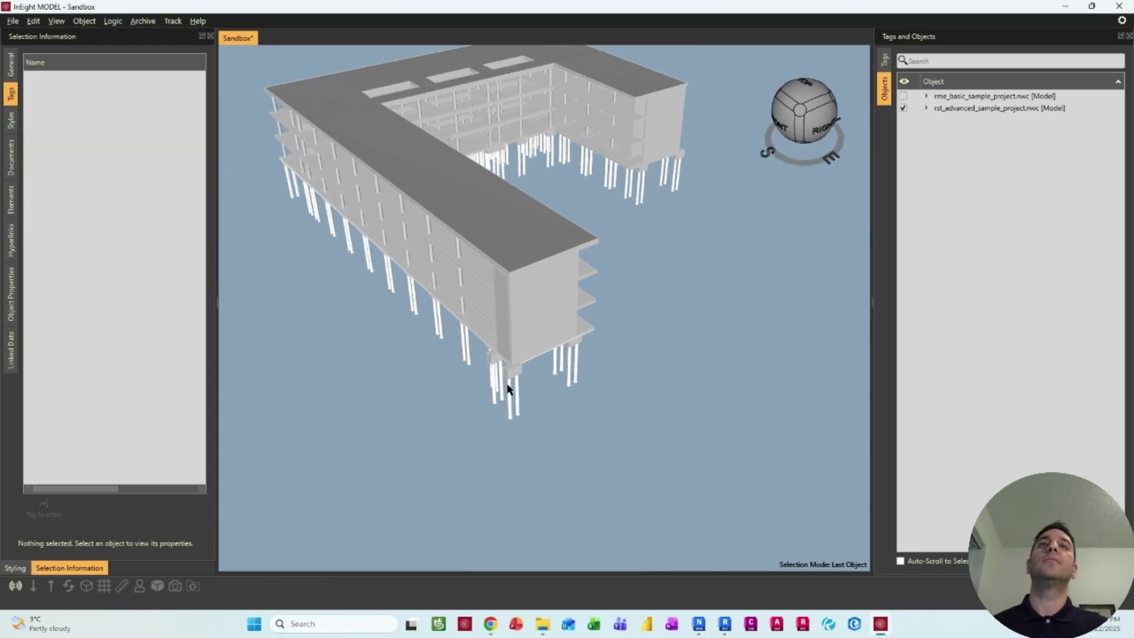
{"action": "left_click", "coordinate": [903, 97]}
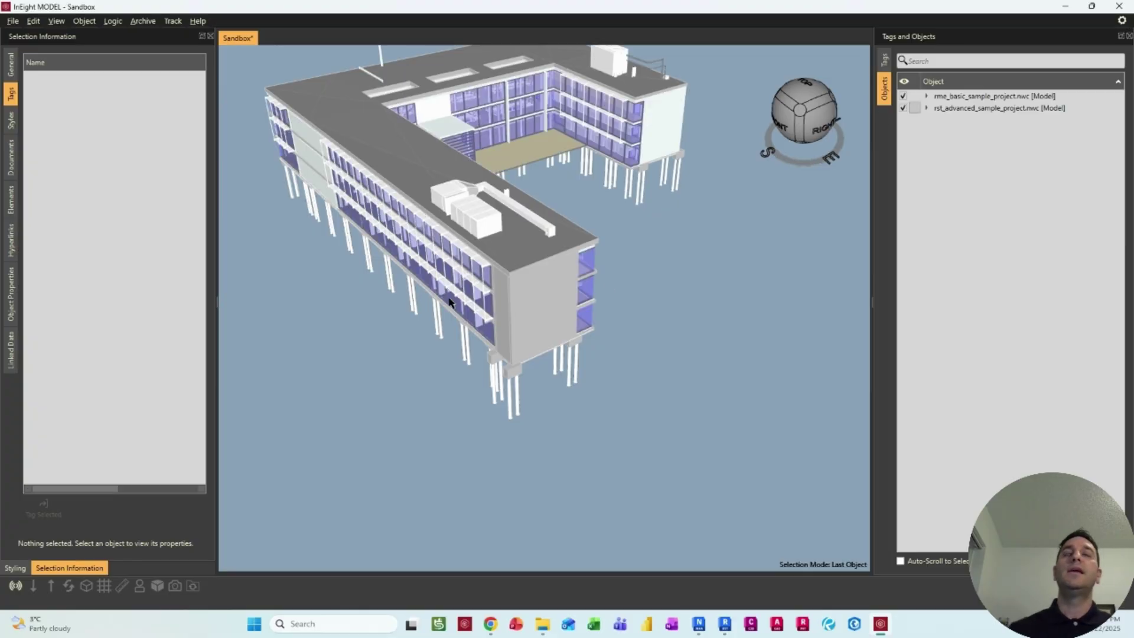
{"action": "scroll", "coordinate": [449, 302], "scroll_direction": "down", "scroll_amount": 3}
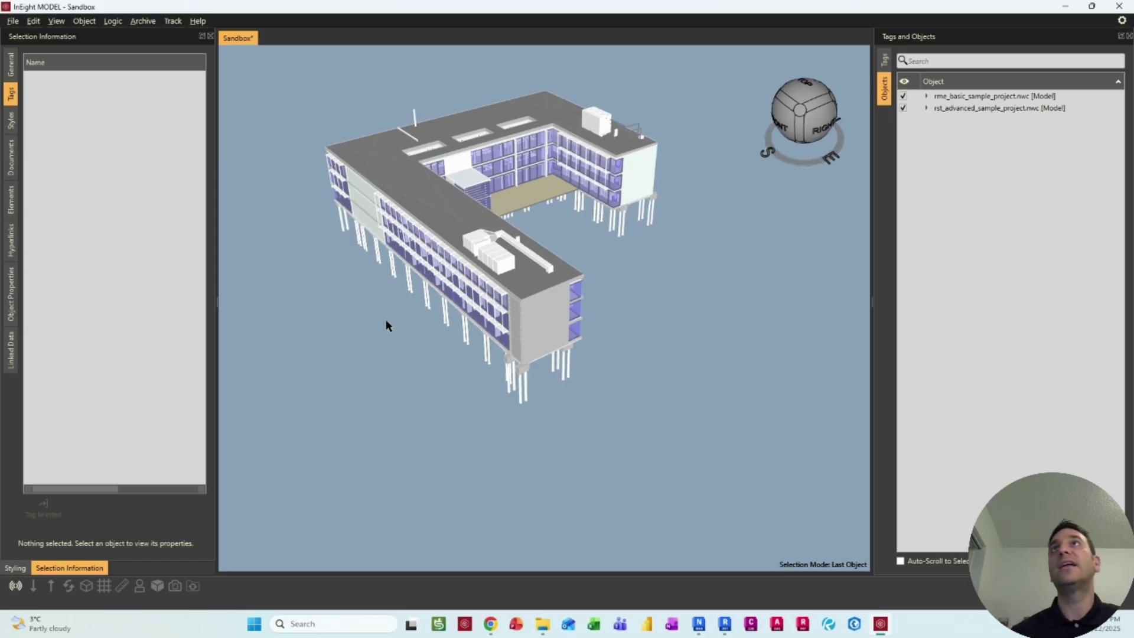
- Look through the View and Logic menu commands without choosing one, then bring up the Tags list
{"action": "left_click", "coordinate": [57, 21]}
{"action": "mouse_move", "coordinate": [111, 23]}
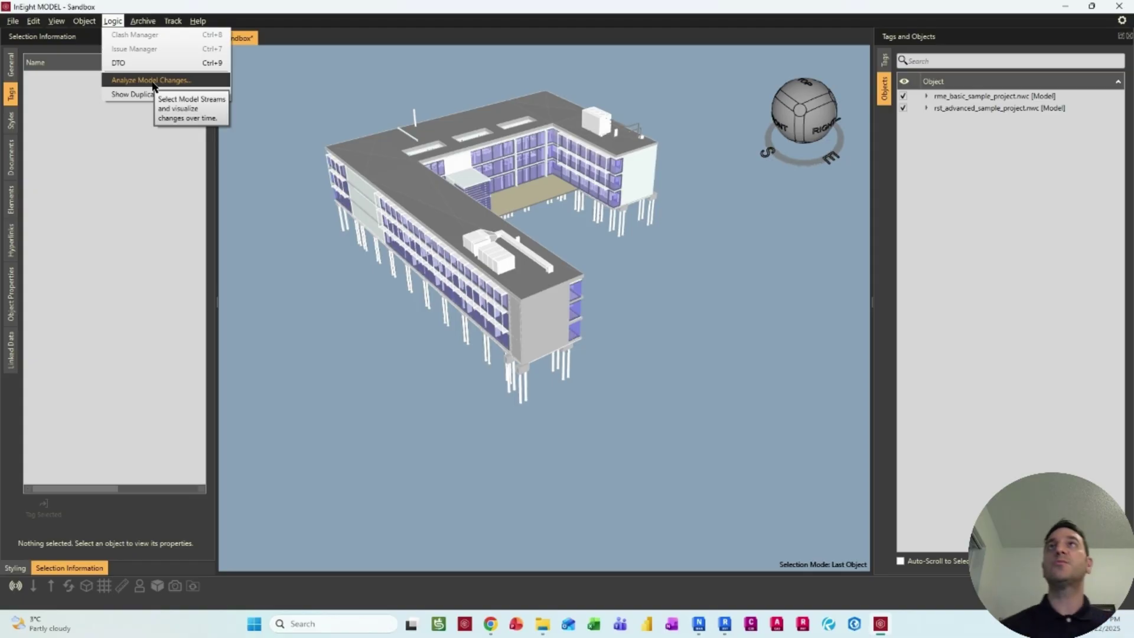
{"action": "left_click", "coordinate": [262, 159]}
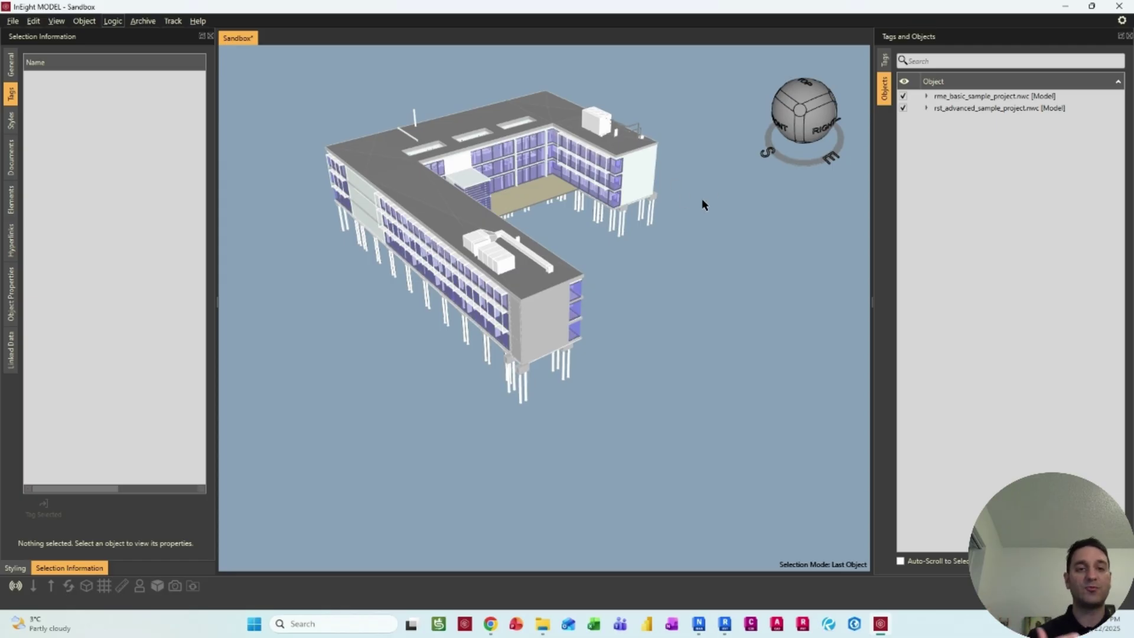
{"action": "left_click", "coordinate": [884, 59]}
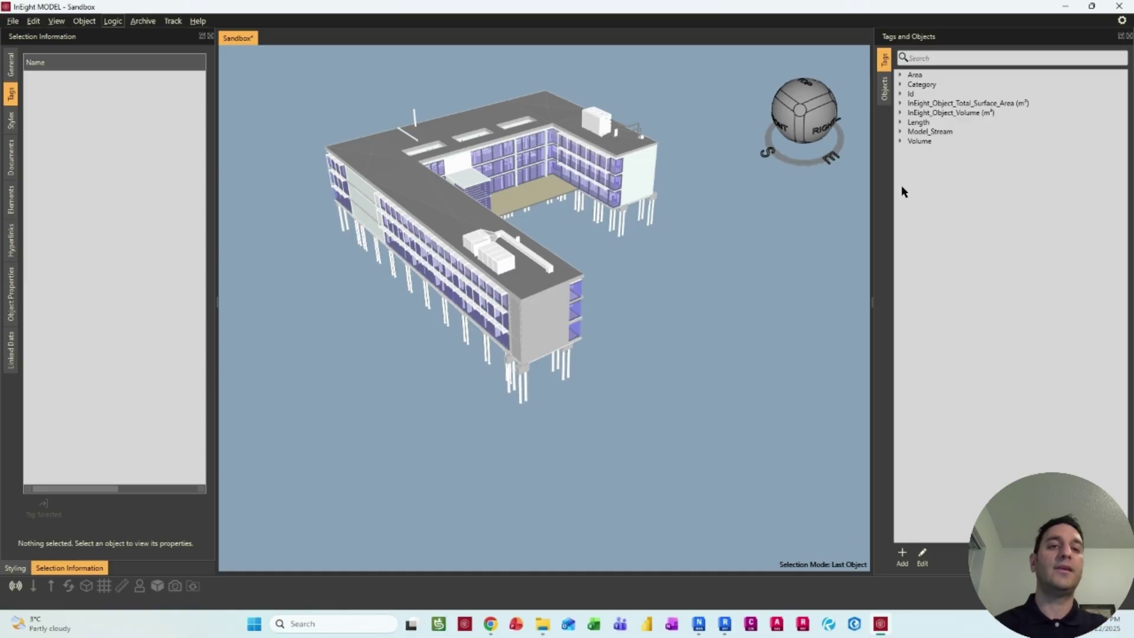
- In Tag Data Exporter, name the configuration QTO_V1 and make Model_Stream the identifier/pivot tag
{"action": "right_click", "coordinate": [920, 112]}
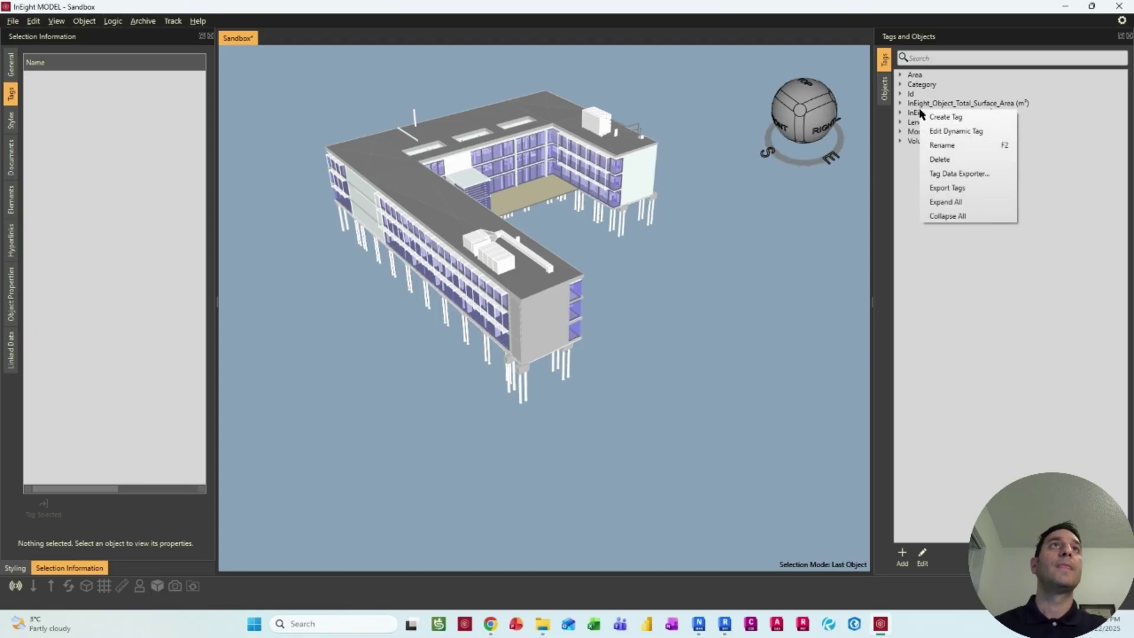
{"action": "left_click", "coordinate": [962, 174]}
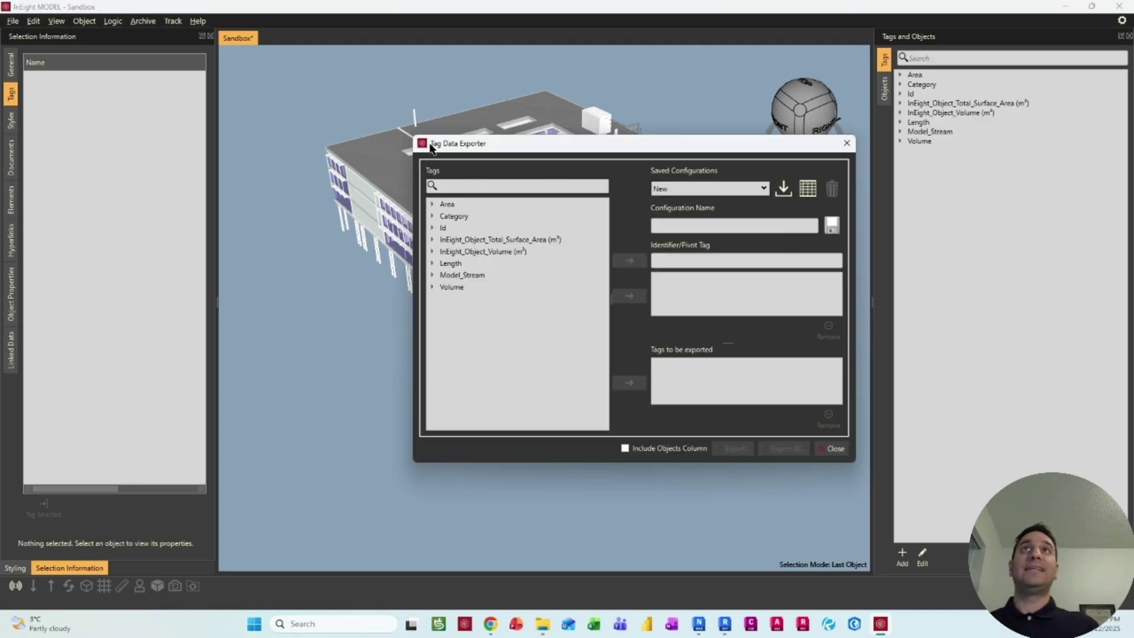
{"action": "left_click", "coordinate": [695, 221]}
{"action": "type", "text": "QTO"}
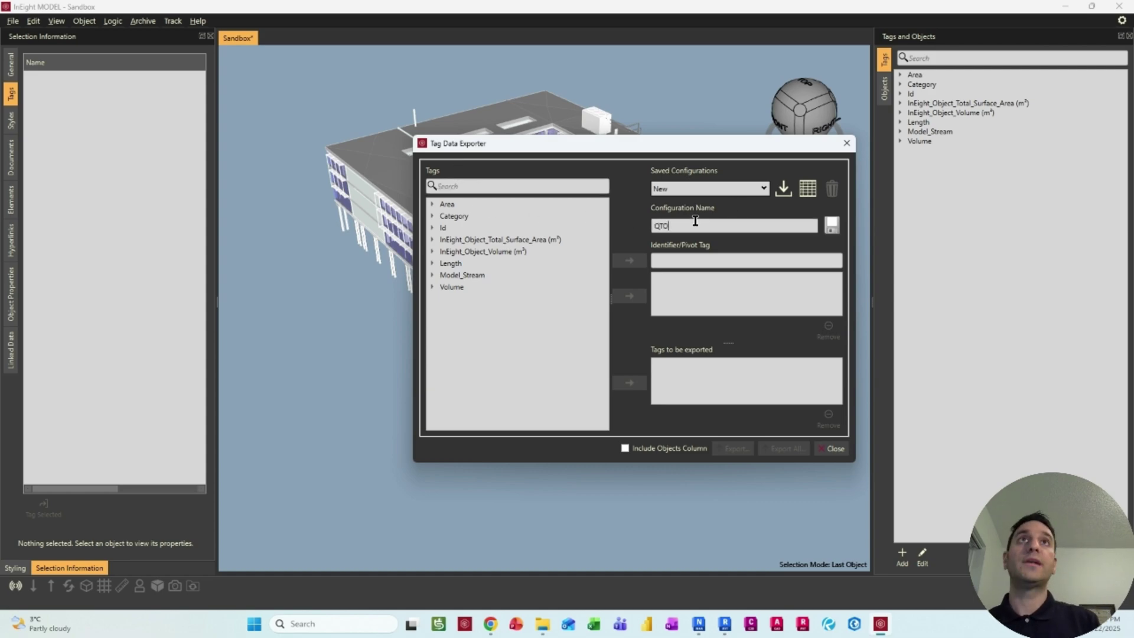
{"action": "type", "text": "_V1"}
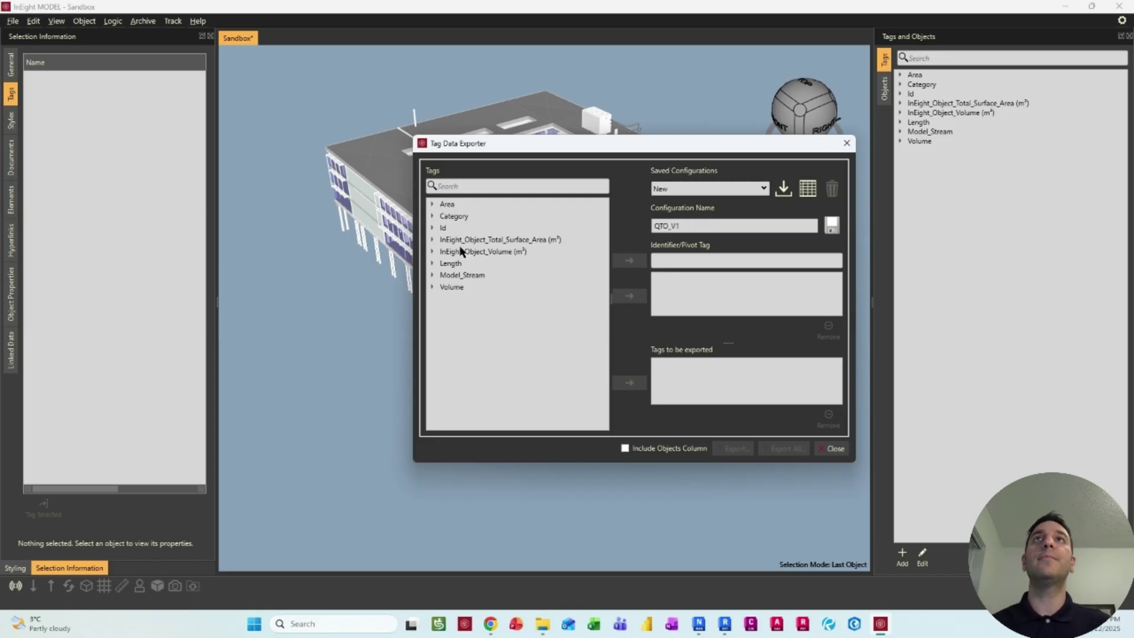
{"action": "left_click", "coordinate": [433, 274]}
{"action": "left_click", "coordinate": [480, 288]}
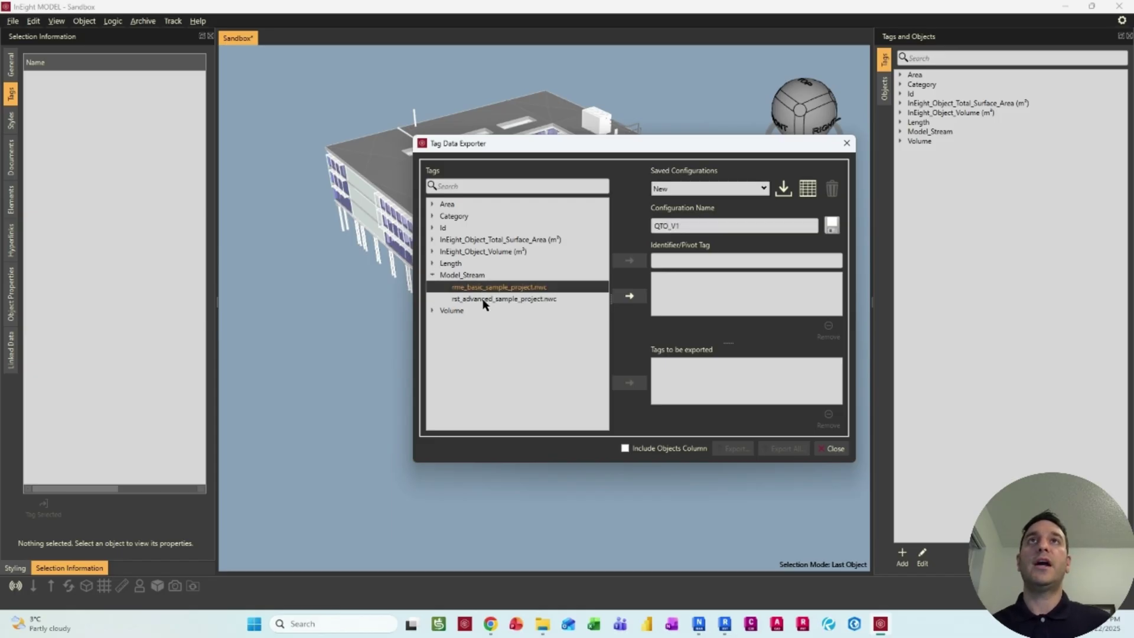
{"action": "left_click", "coordinate": [486, 299], "text": "shift"}
{"action": "left_click", "coordinate": [630, 296]}
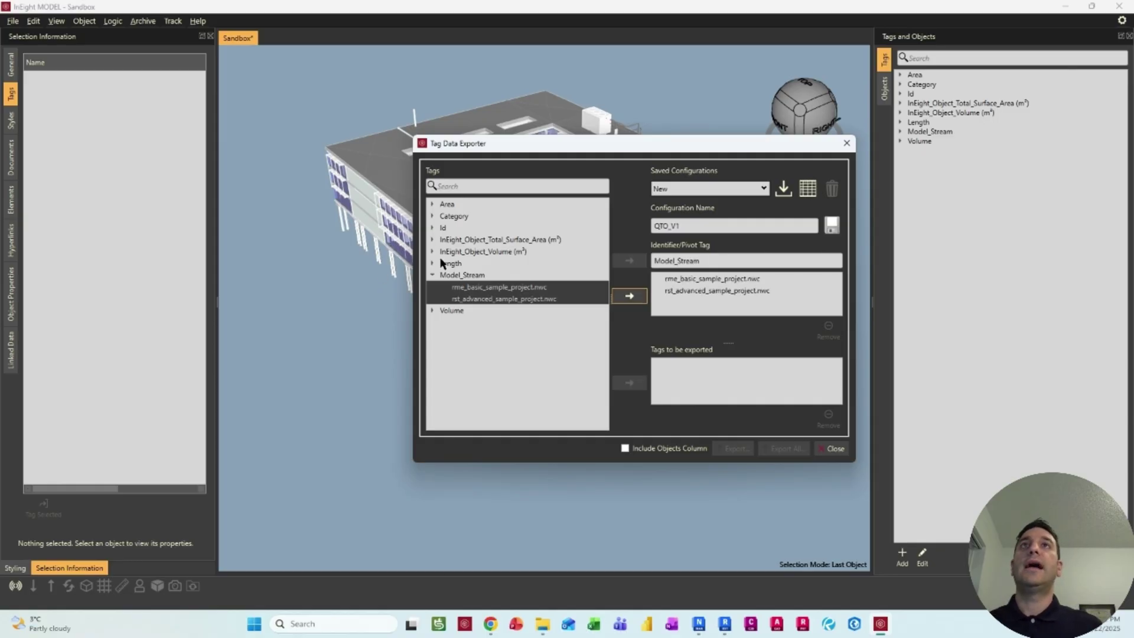
{"action": "left_click", "coordinate": [433, 275]}
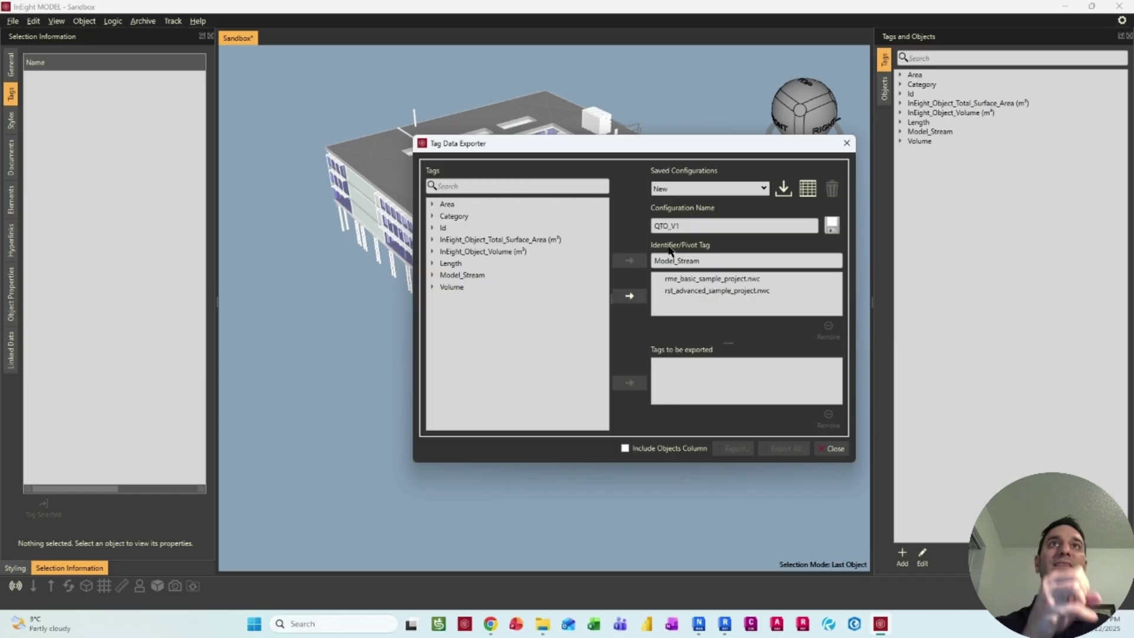
- Add the Id, Category, Length, Area and Volume tags to the export list
{"action": "left_click", "coordinate": [444, 230]}
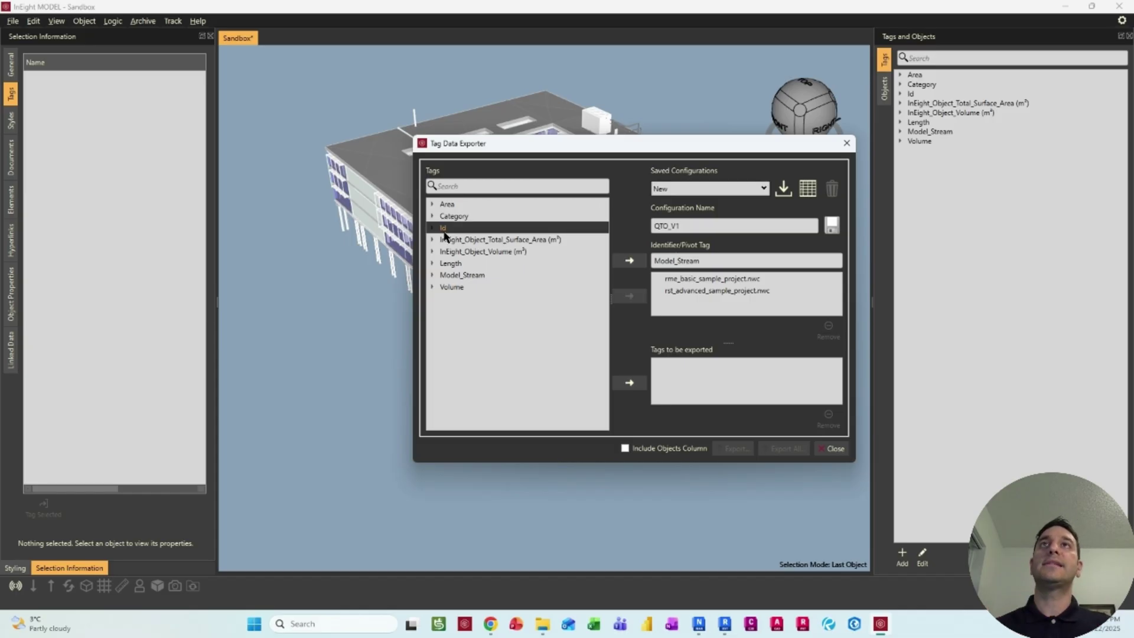
{"action": "left_click", "coordinate": [629, 383]}
{"action": "left_click", "coordinate": [455, 216]}
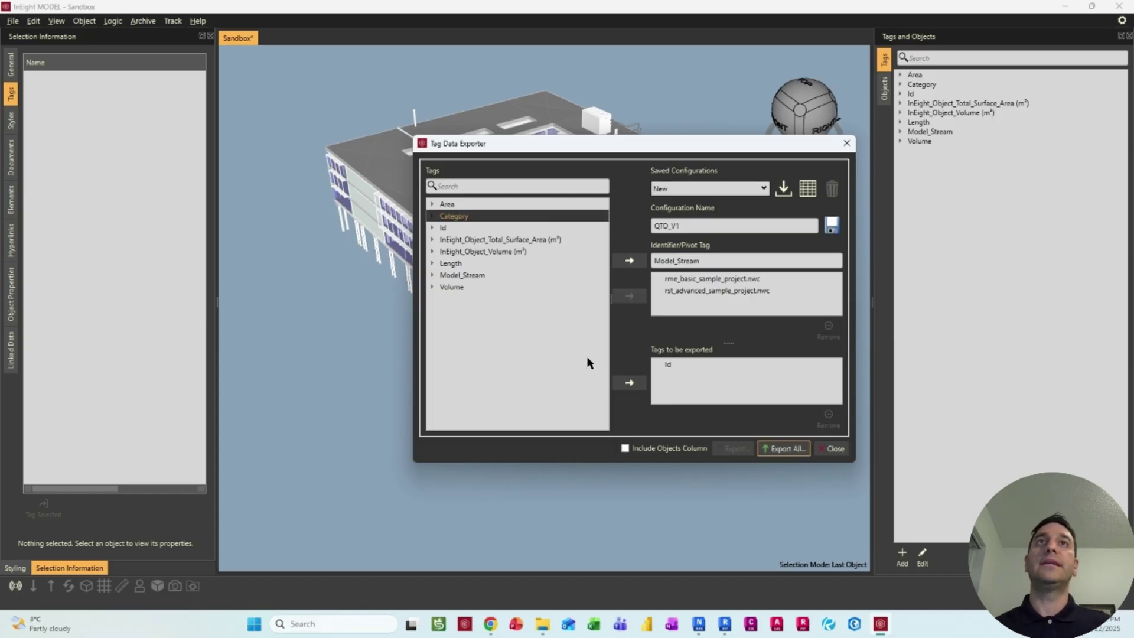
{"action": "left_click", "coordinate": [629, 383]}
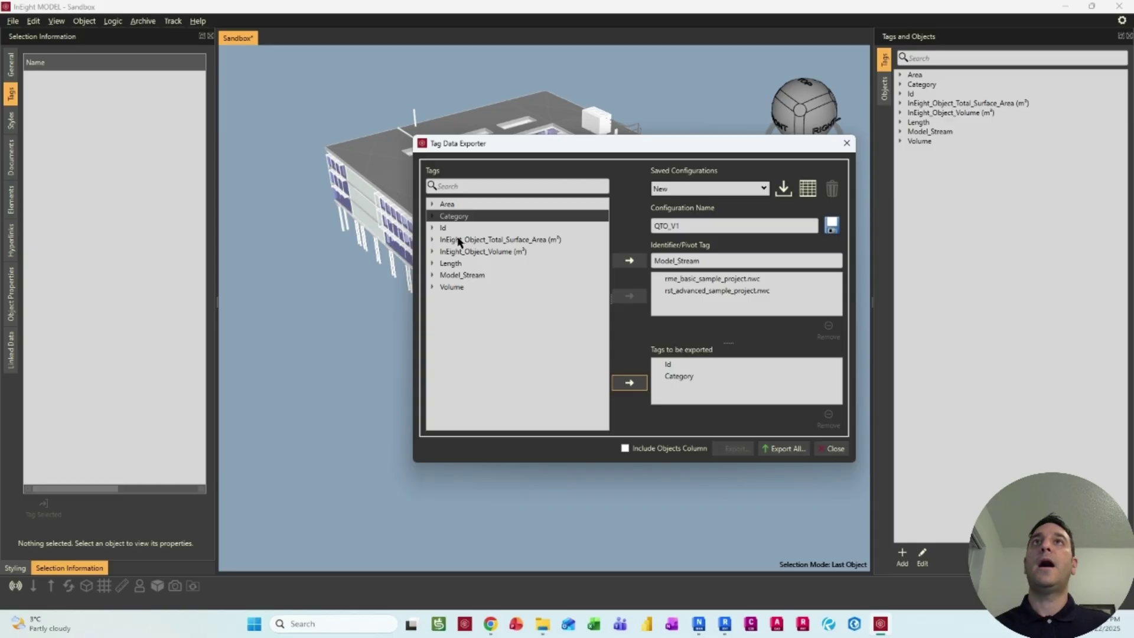
{"action": "left_click", "coordinate": [456, 264]}
{"action": "left_click", "coordinate": [629, 382]}
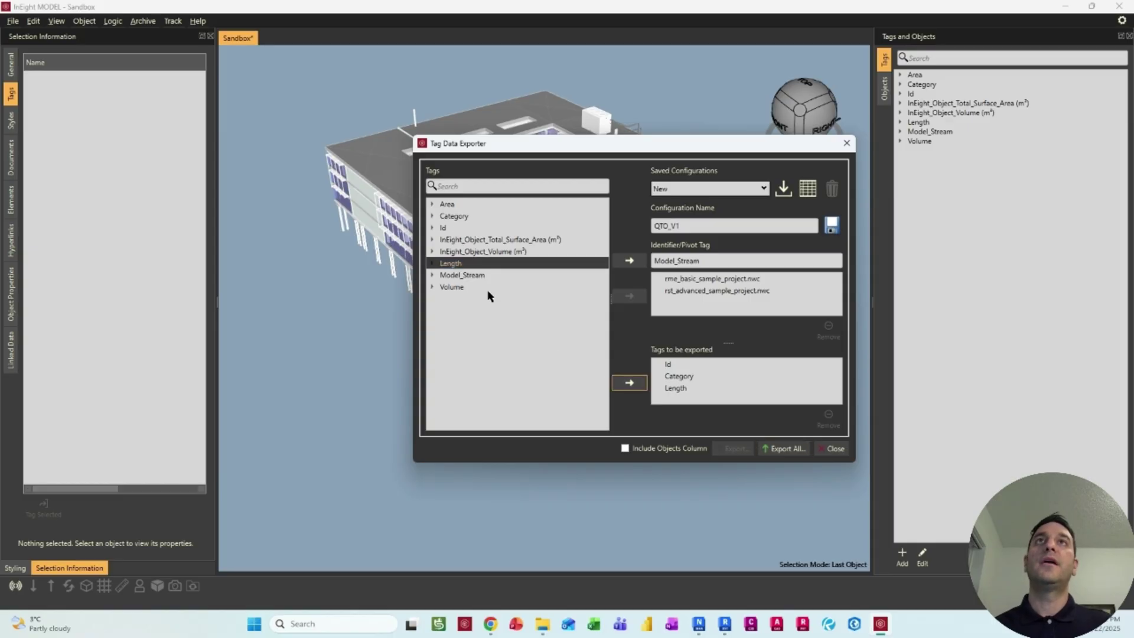
{"action": "left_click", "coordinate": [464, 216]}
{"action": "left_click", "coordinate": [448, 204]}
{"action": "left_click", "coordinate": [627, 384]}
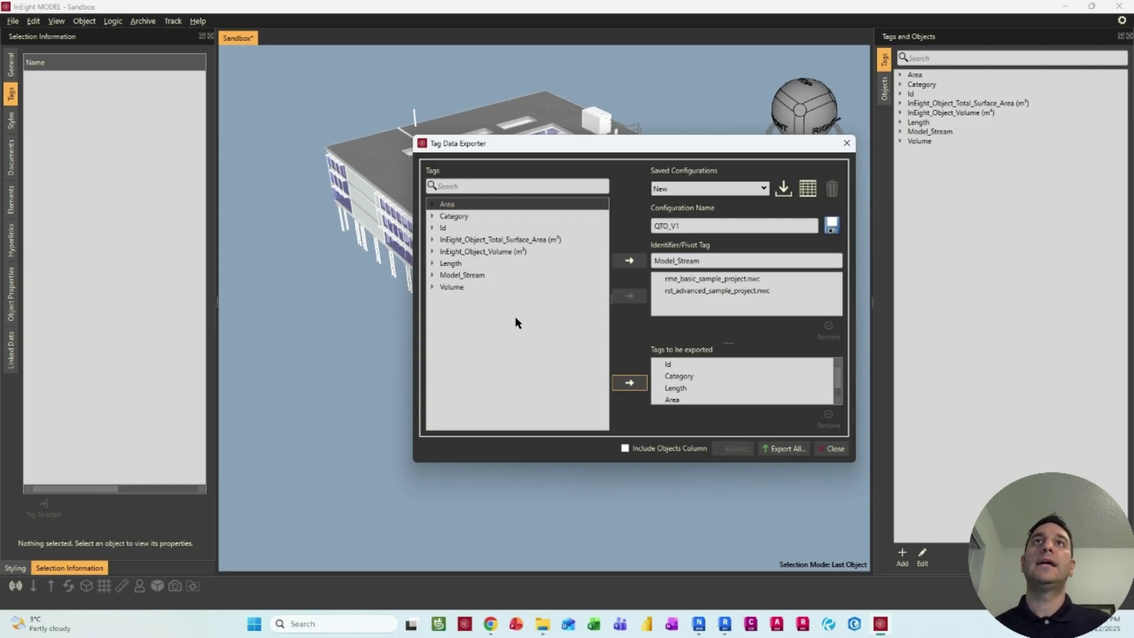
{"action": "left_click", "coordinate": [452, 287]}
{"action": "left_click", "coordinate": [629, 383]}
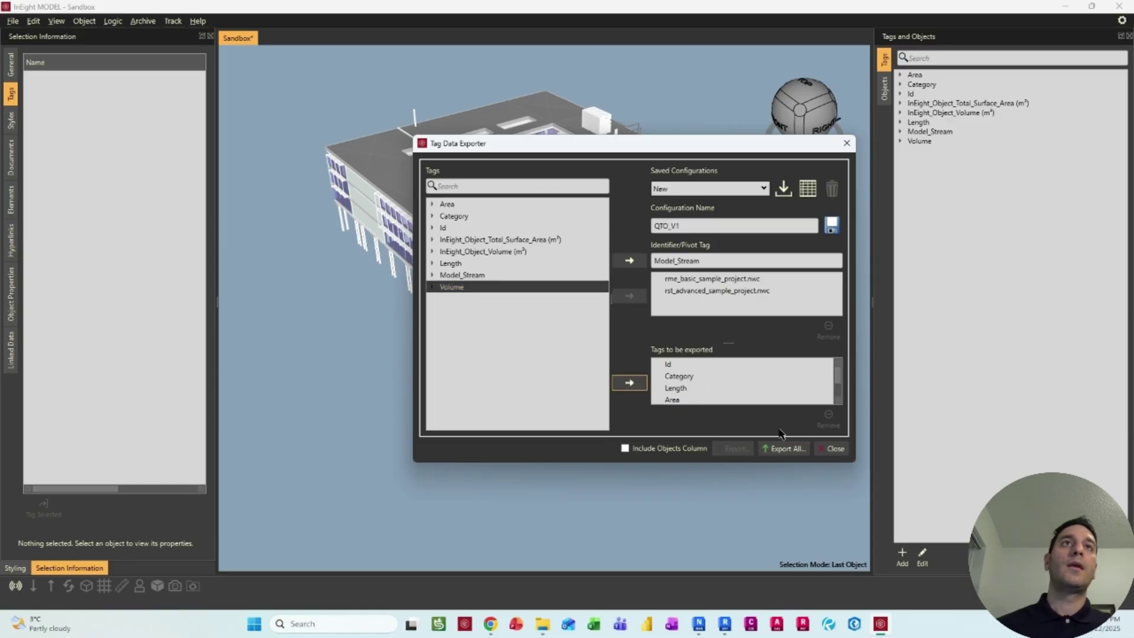
- Export all tag data as a CSV into Downloads > InEight Model Tutorial
{"action": "left_click", "coordinate": [784, 448]}
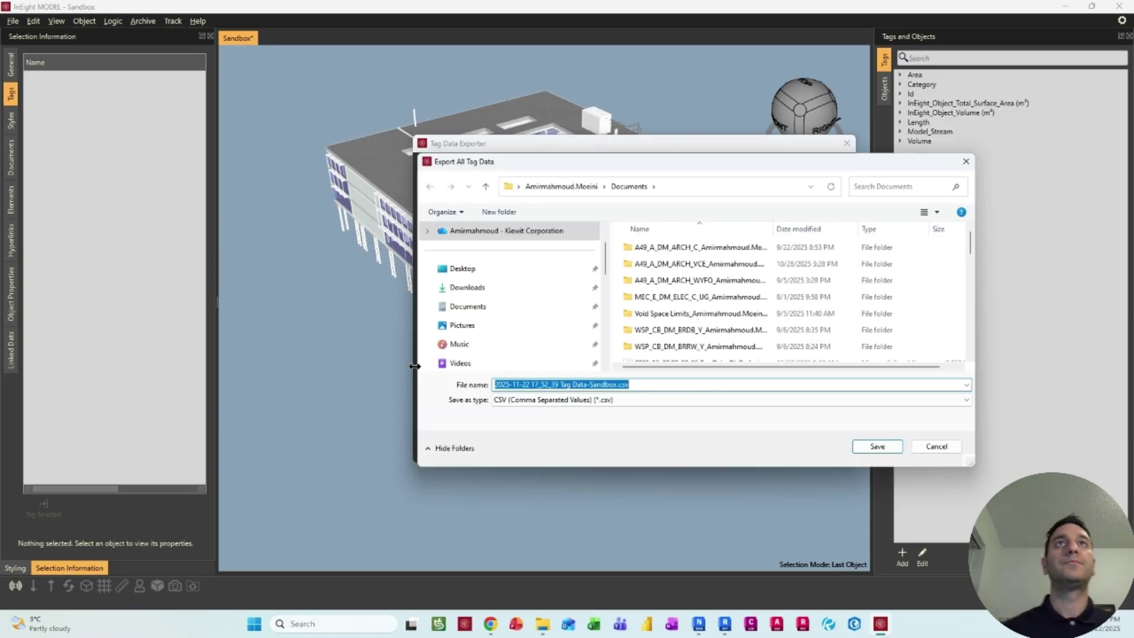
{"action": "left_click", "coordinate": [472, 287]}
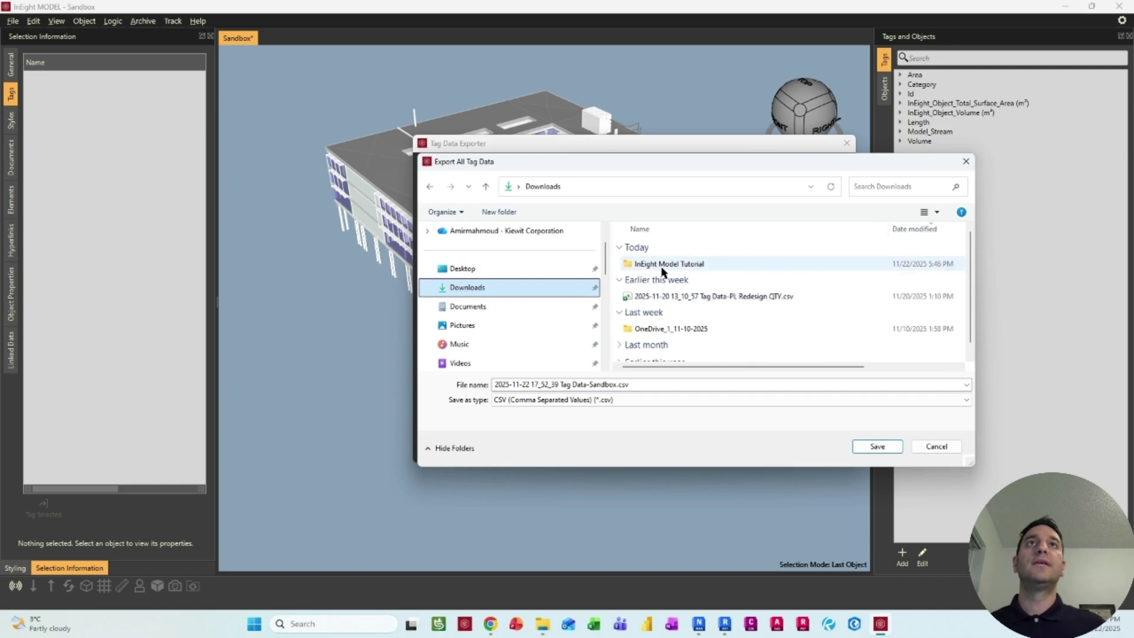
{"action": "double_click", "coordinate": [668, 260]}
{"action": "left_click", "coordinate": [878, 447]}
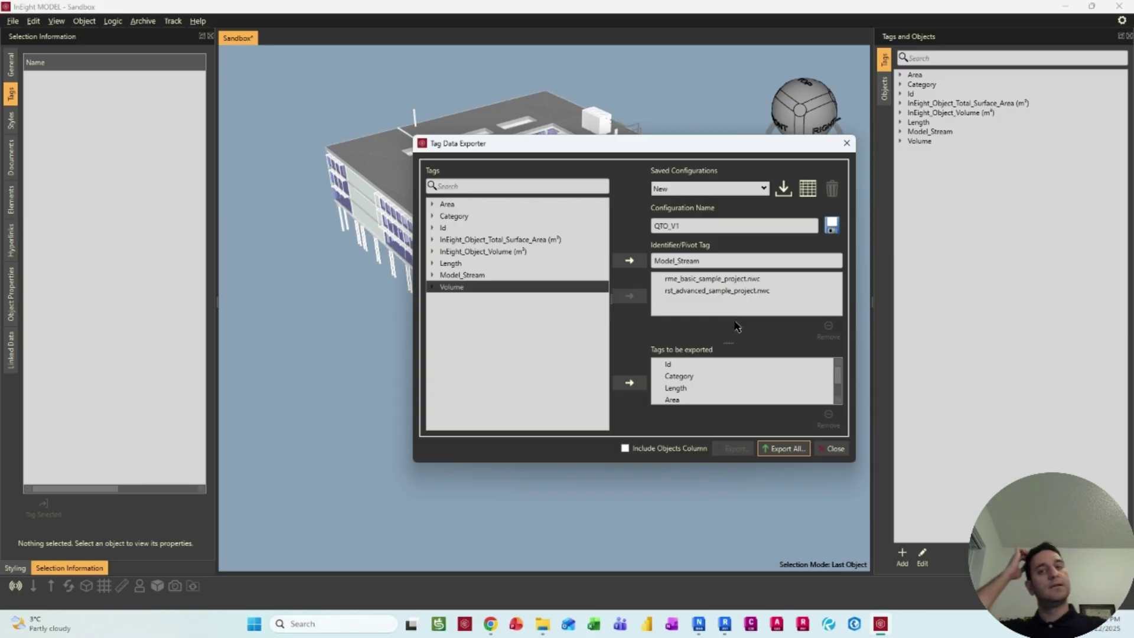
- Save the QTO_V1 export configuration, confirming the overwrite
{"action": "left_click", "coordinate": [832, 225]}
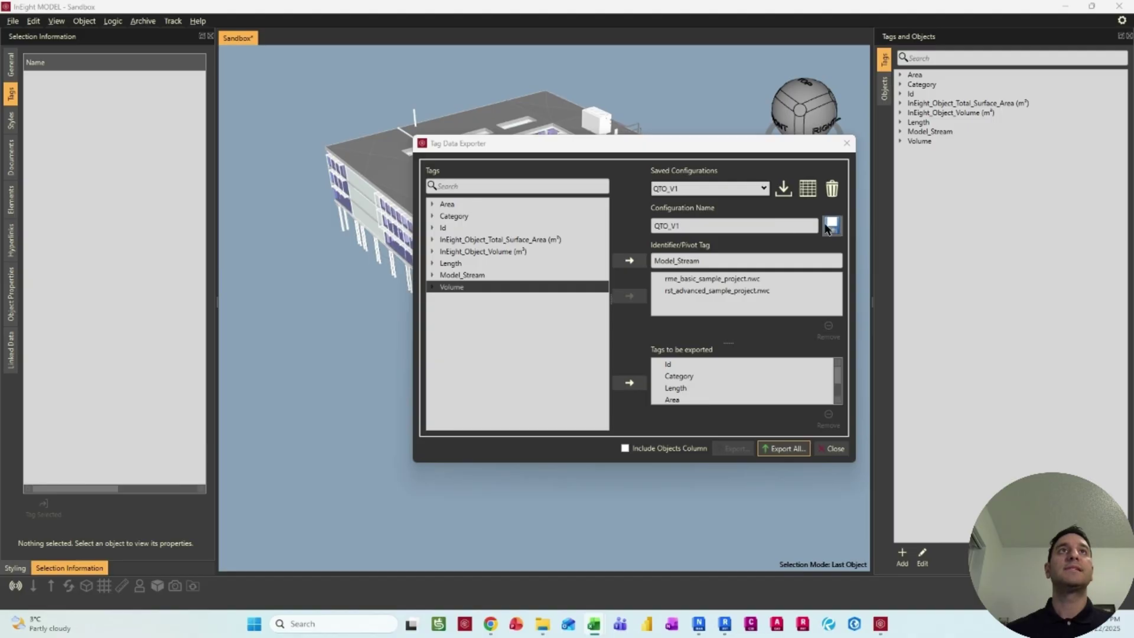
{"action": "left_click", "coordinate": [827, 227]}
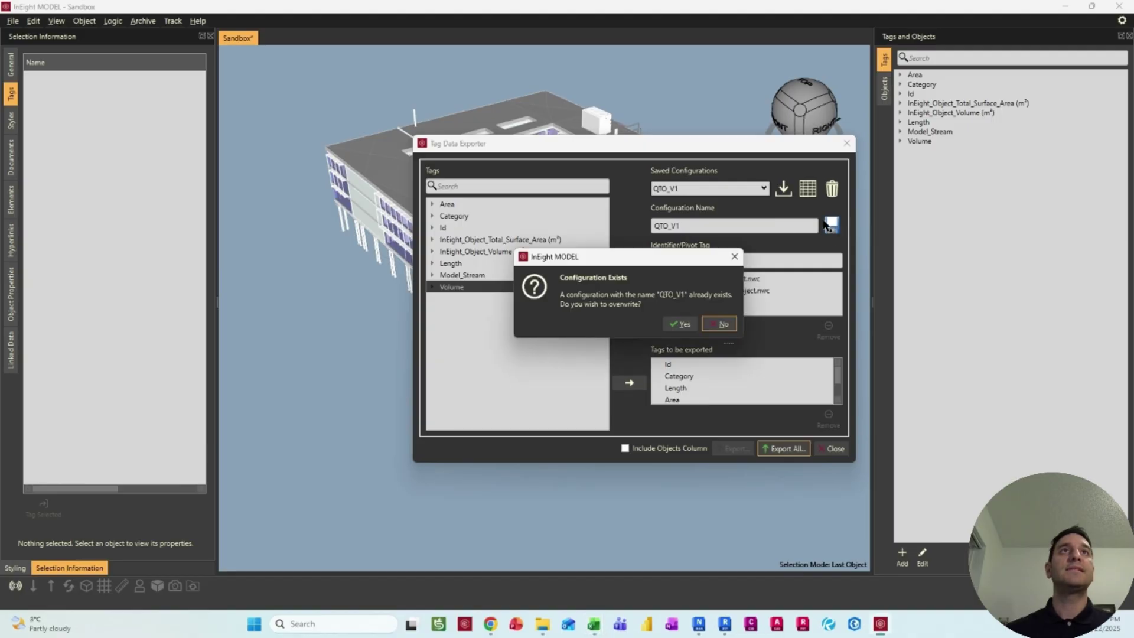
{"action": "left_click", "coordinate": [679, 324]}
- Close the exporter, save the project, and tile InEight MODEL left beside the CSV in Excel
{"action": "left_click", "coordinate": [847, 148]}
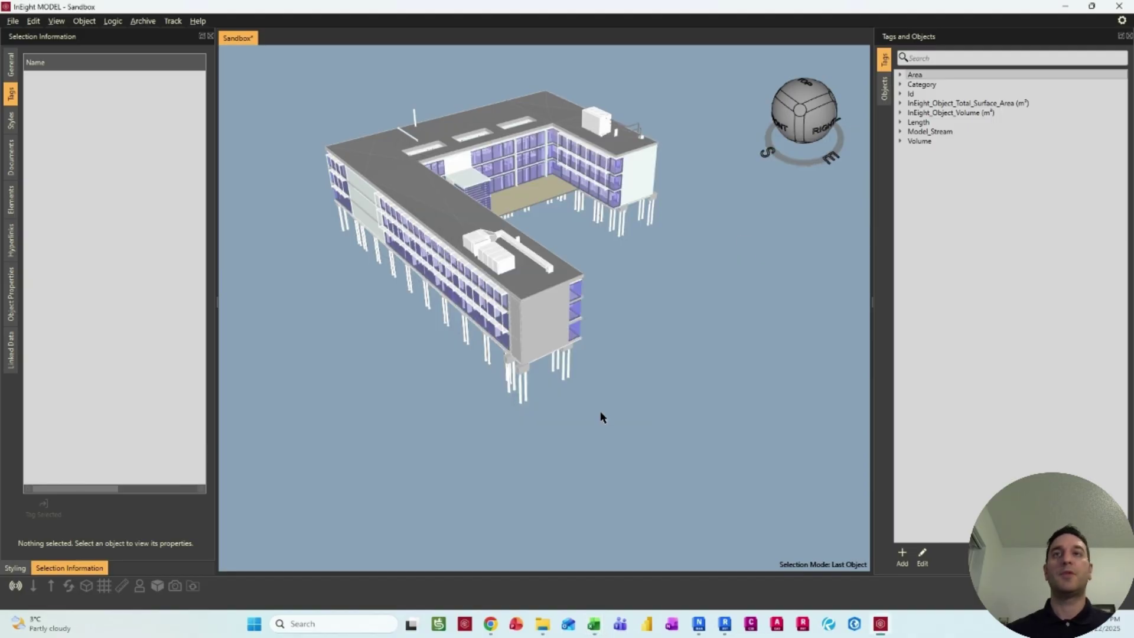
{"action": "key", "text": "ctrl+s"}
{"action": "left_click", "coordinate": [703, 439]}
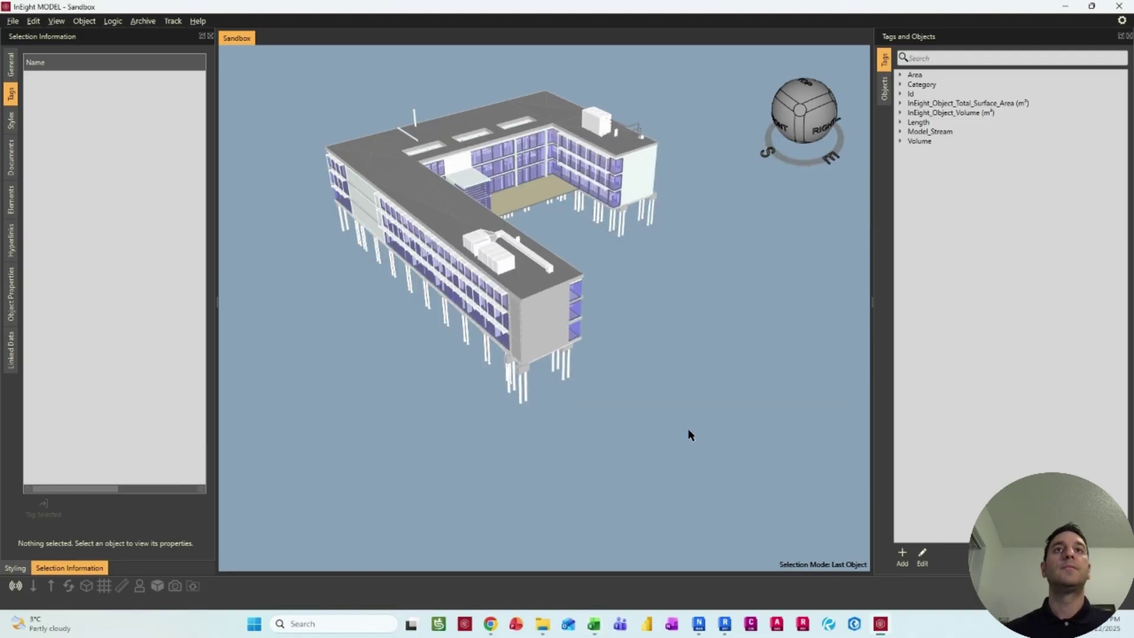
{"action": "left_click_drag", "start_coordinate": [657, 8], "coordinate": [2, 117]}
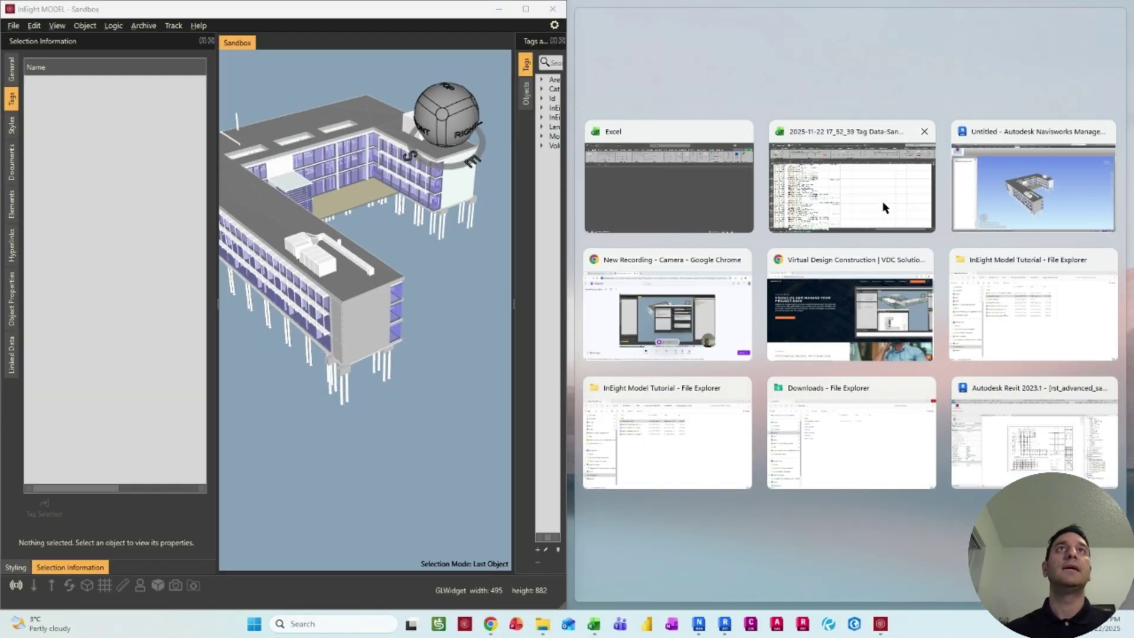
{"action": "left_click", "coordinate": [831, 222]}
{"action": "left_click_drag", "start_coordinate": [567, 165], "coordinate": [575, 165]}
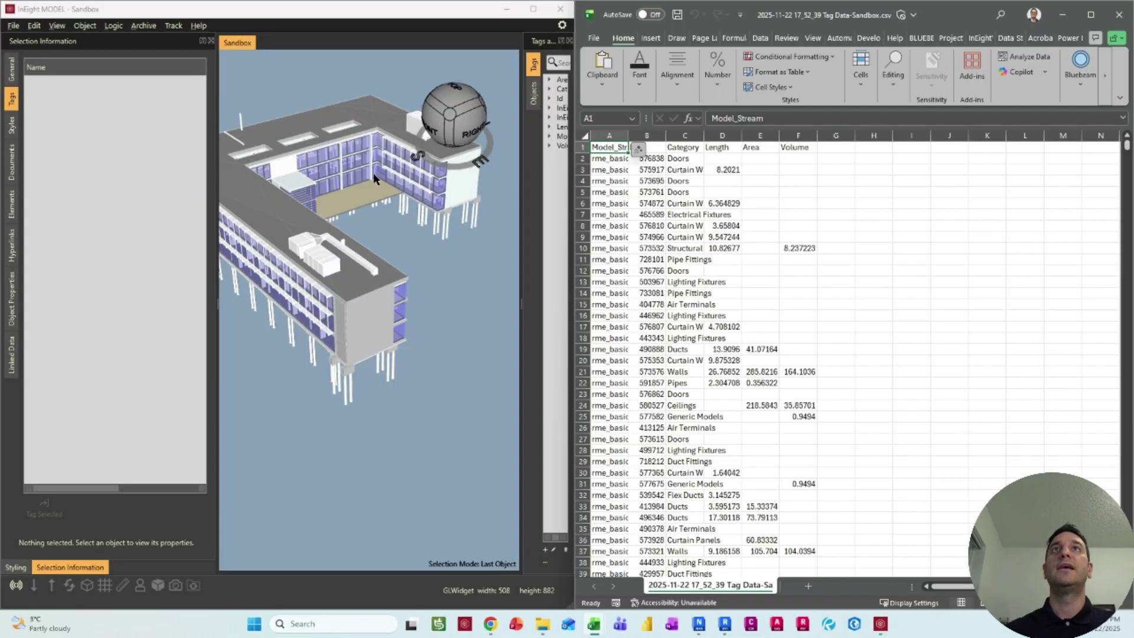
{"action": "left_click_drag", "start_coordinate": [216, 84], "coordinate": [149, 84]}
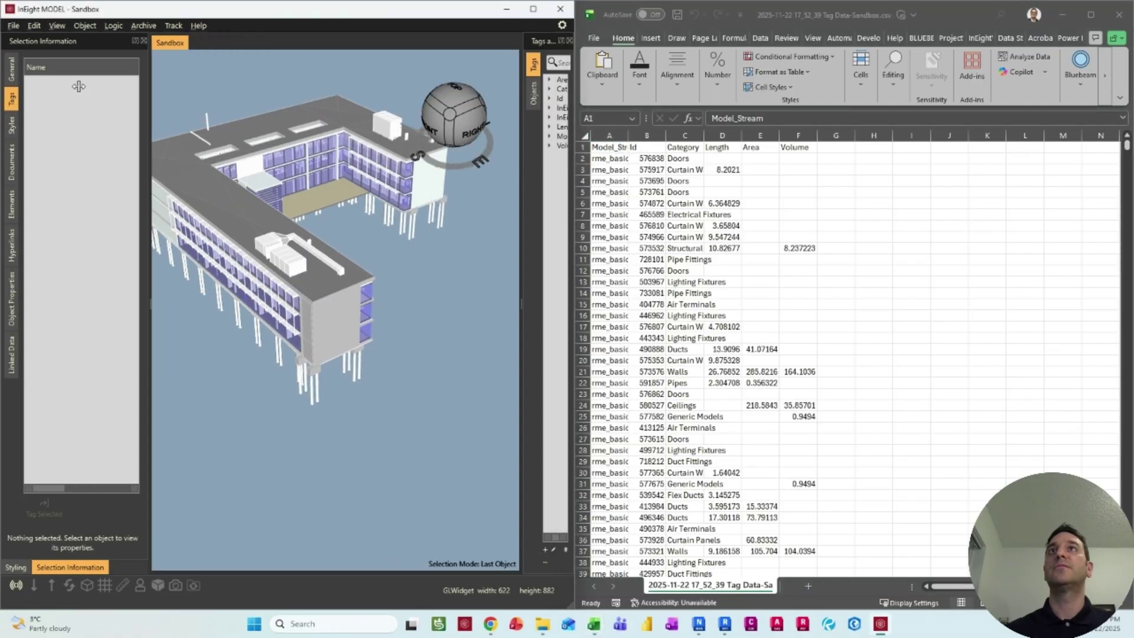
- Format the exported tag data as an Excel table with auto-fitted columns
{"action": "left_click", "coordinate": [682, 216]}
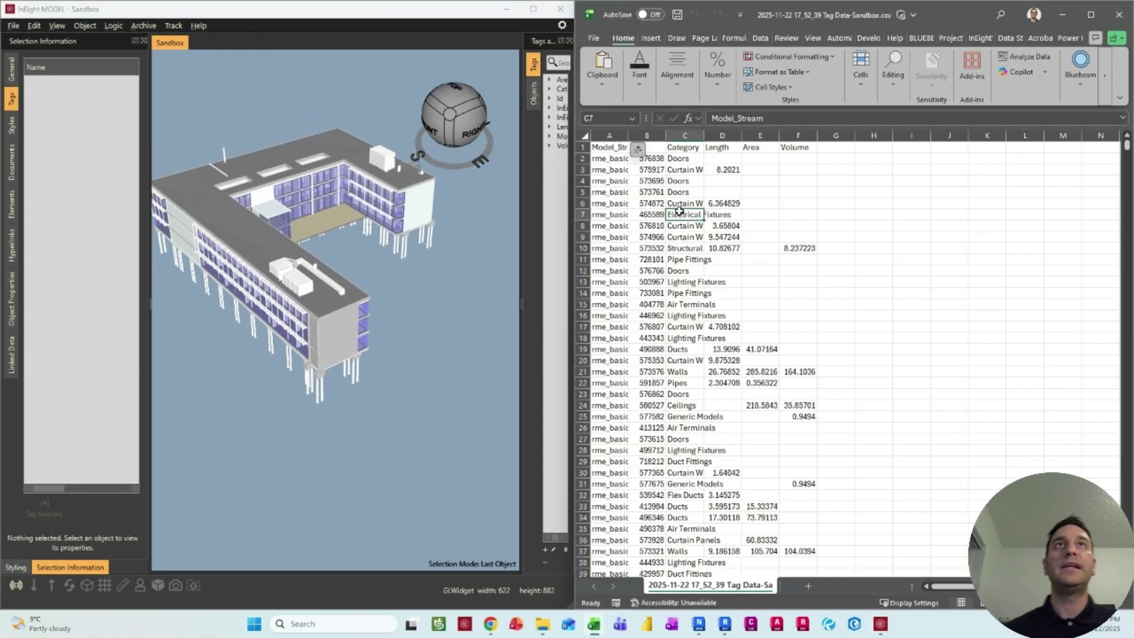
{"action": "key", "text": "ctrl+a"}
{"action": "key", "text": "ctrl+t"}
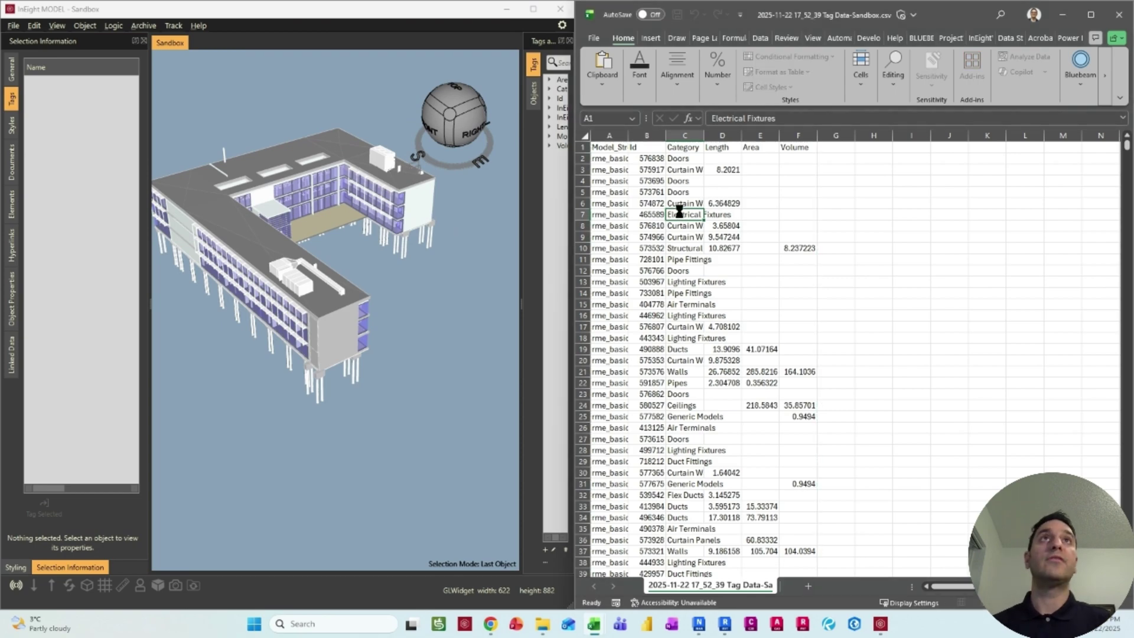
{"action": "key", "text": "Return"}
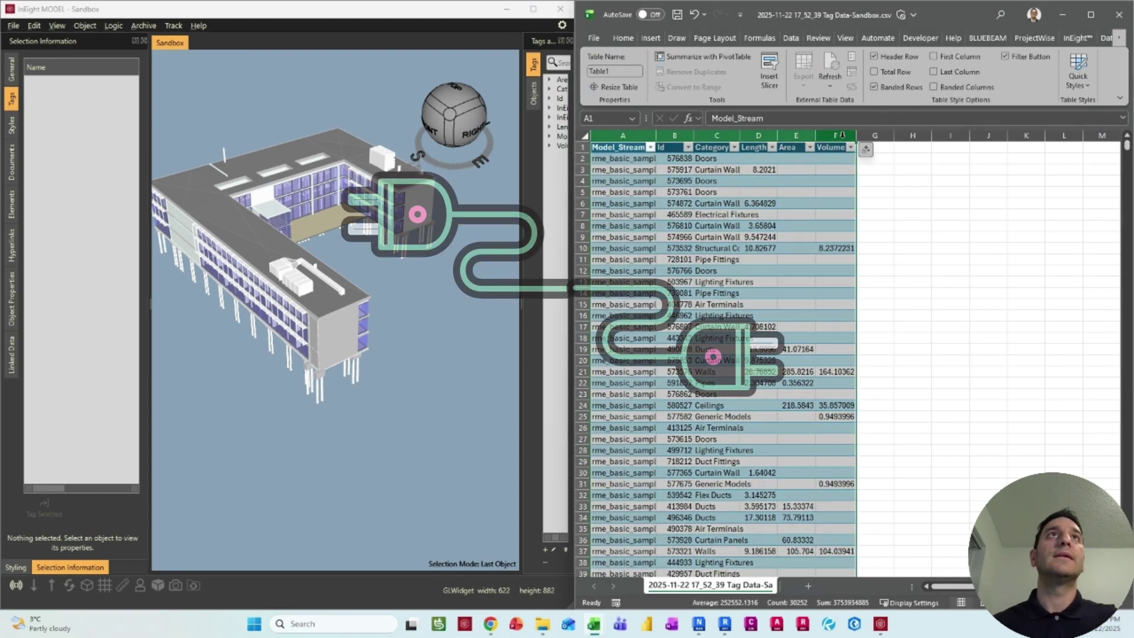
{"action": "double_click", "coordinate": [852, 135]}
{"action": "left_click", "coordinate": [834, 270]}
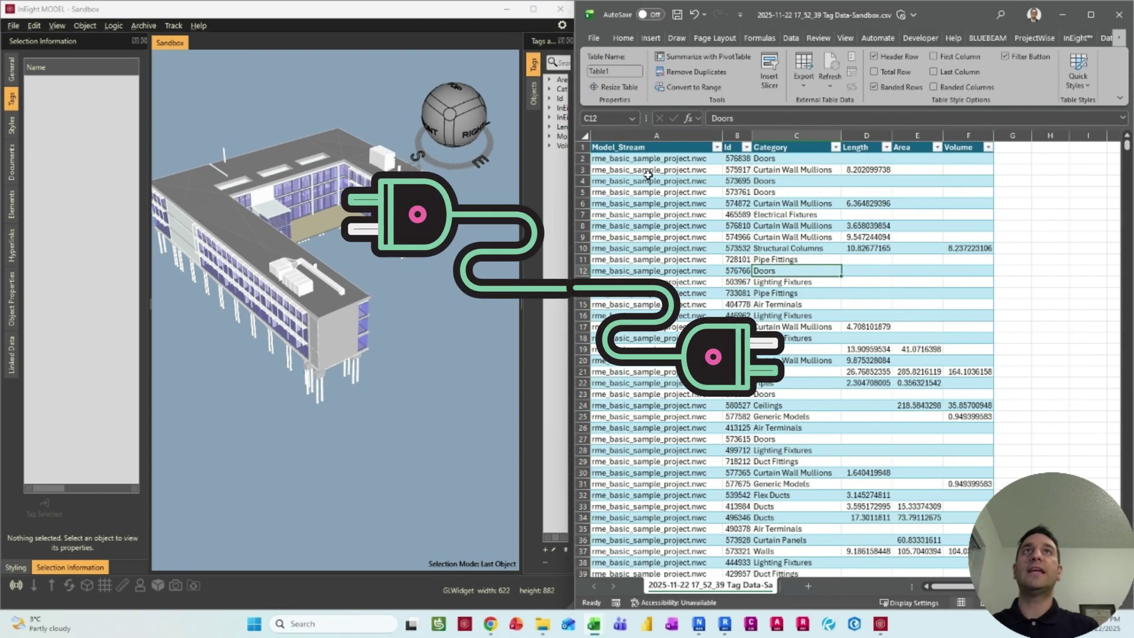
{"action": "left_click", "coordinate": [717, 147]}
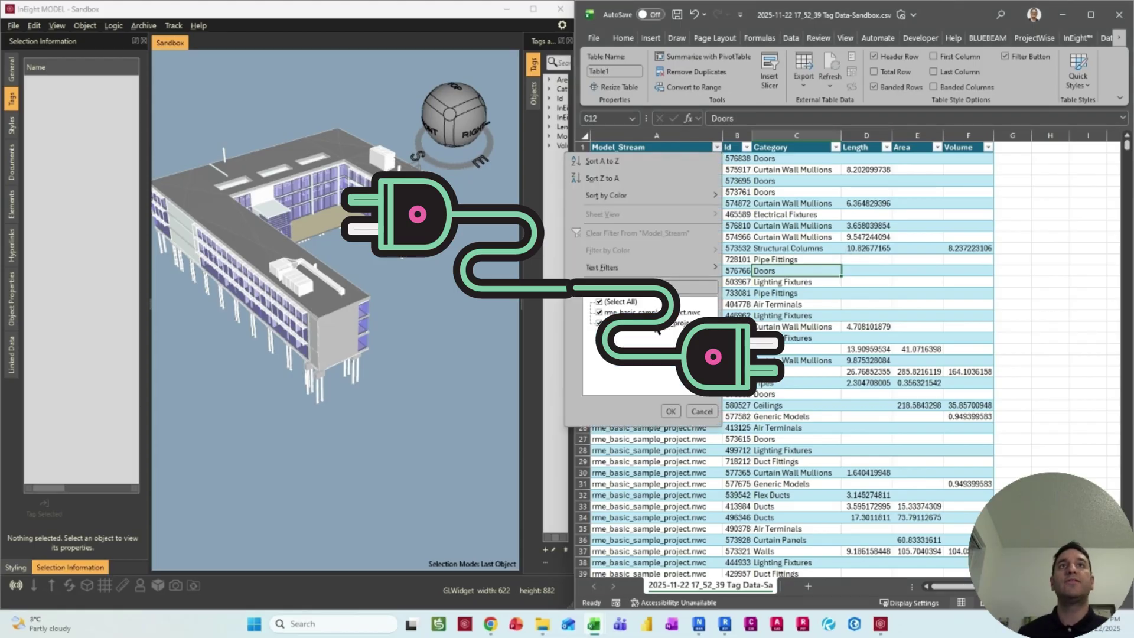
{"action": "left_click", "coordinate": [787, 222]}
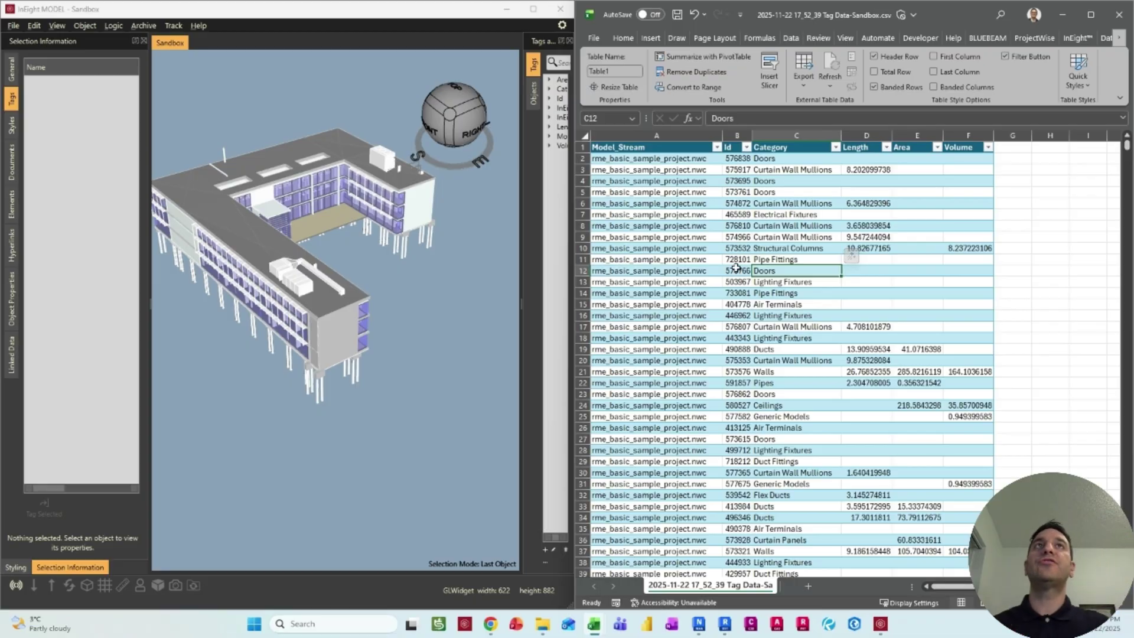
- Start inserting a PivotTable and PivotChart from the tag data table
{"action": "left_click", "coordinate": [691, 214]}
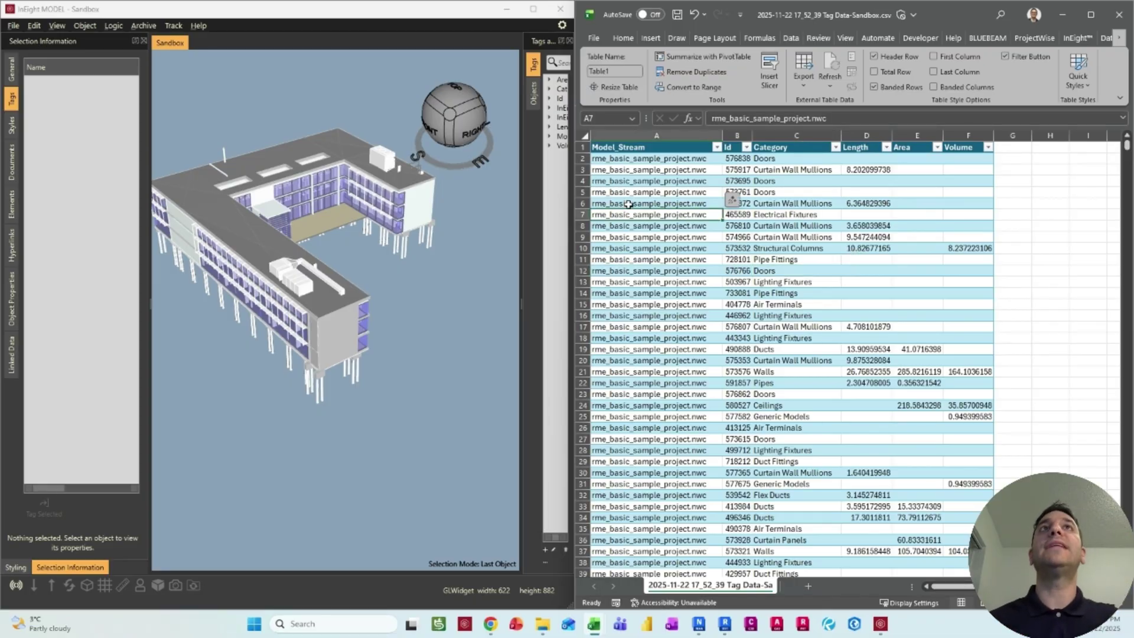
{"action": "left_click", "coordinate": [648, 38]}
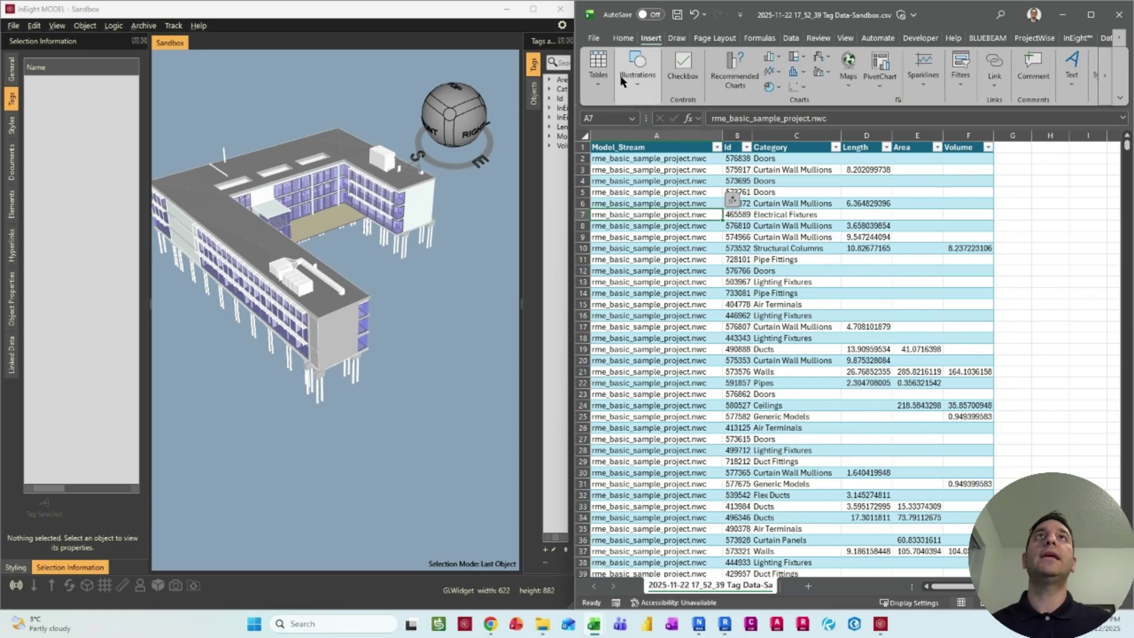
{"action": "left_click", "coordinate": [598, 66]}
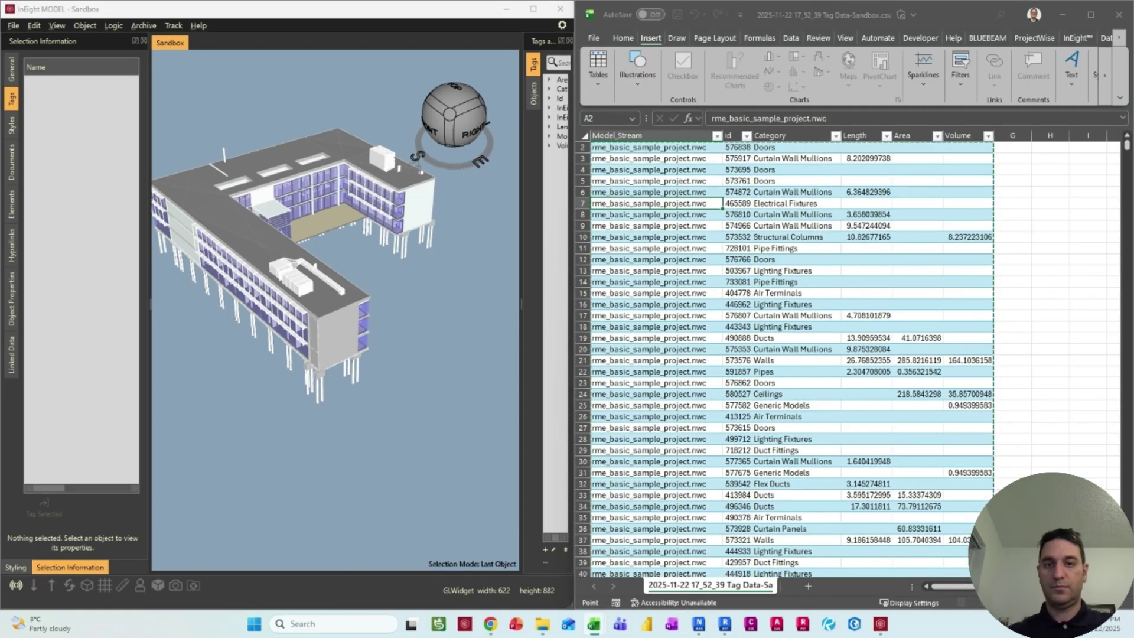
- Create the pivot chart with Model_Stream as filter, Area summed, and Category on the axis
{"action": "key", "text": "Return"}
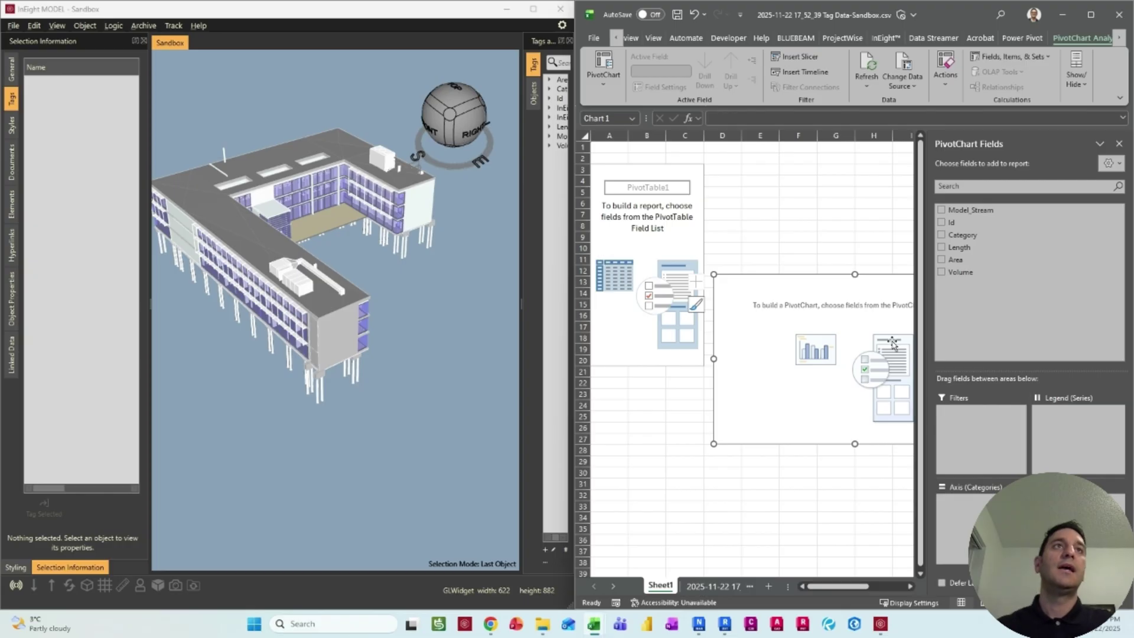
{"action": "left_click_drag", "start_coordinate": [986, 213], "coordinate": [971, 430]}
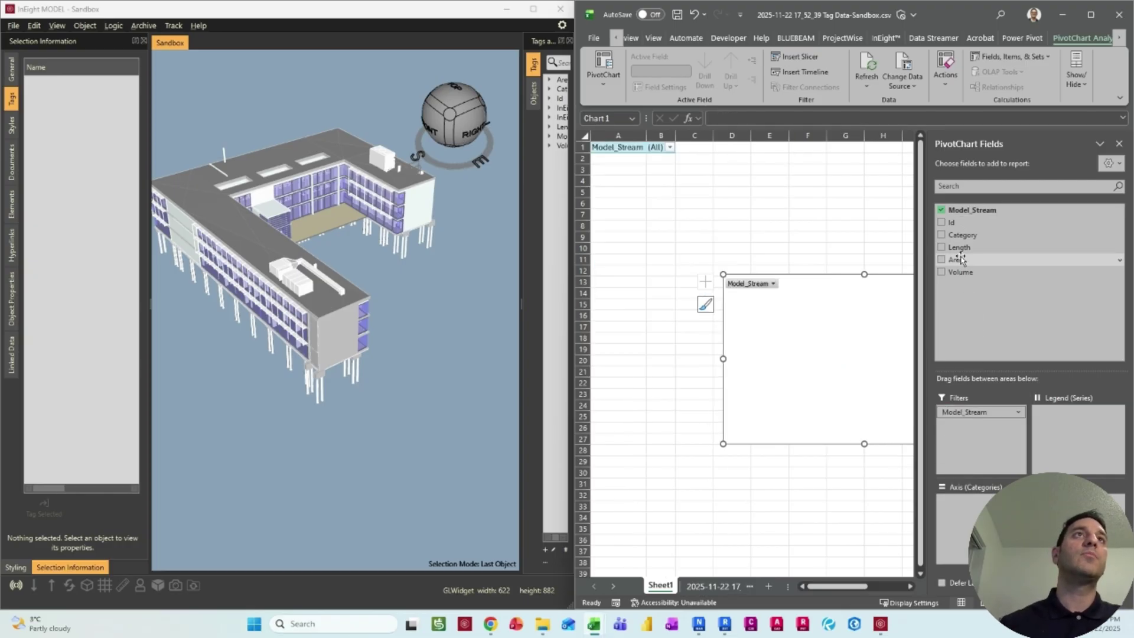
{"action": "left_click", "coordinate": [961, 248]}
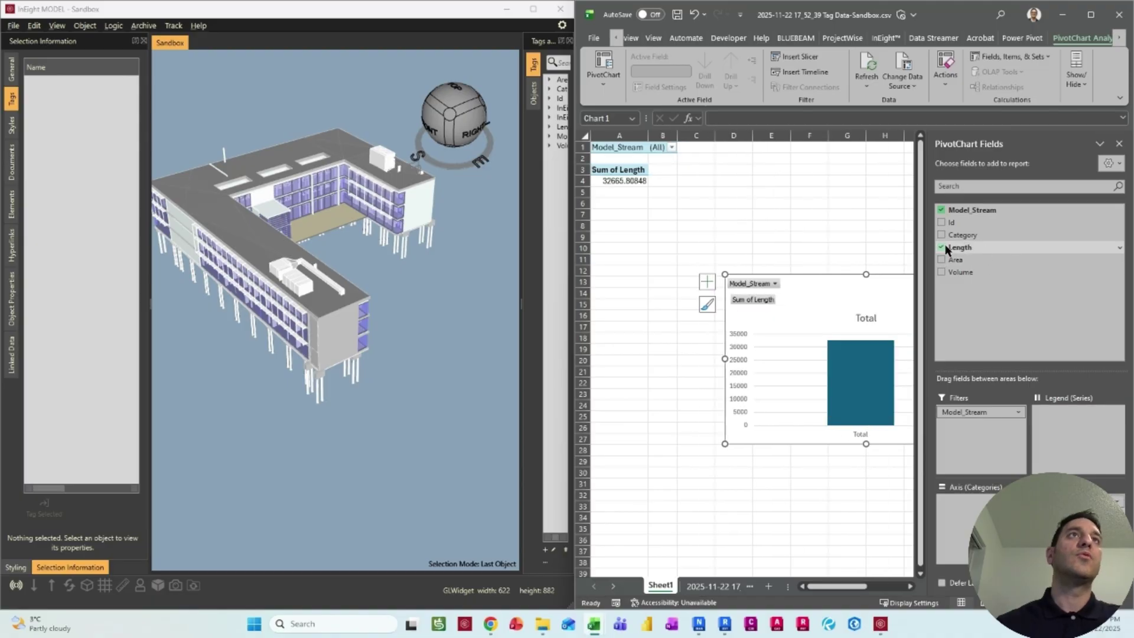
{"action": "left_click", "coordinate": [942, 248]}
{"action": "left_click", "coordinate": [942, 259]}
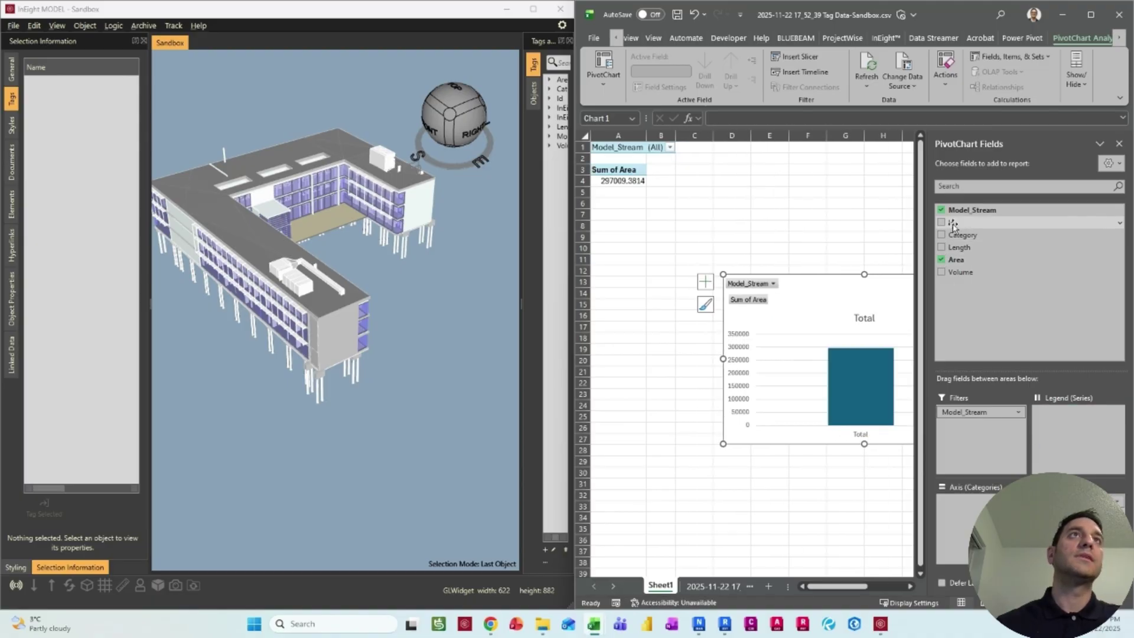
{"action": "left_click_drag", "start_coordinate": [950, 241], "coordinate": [969, 501]}
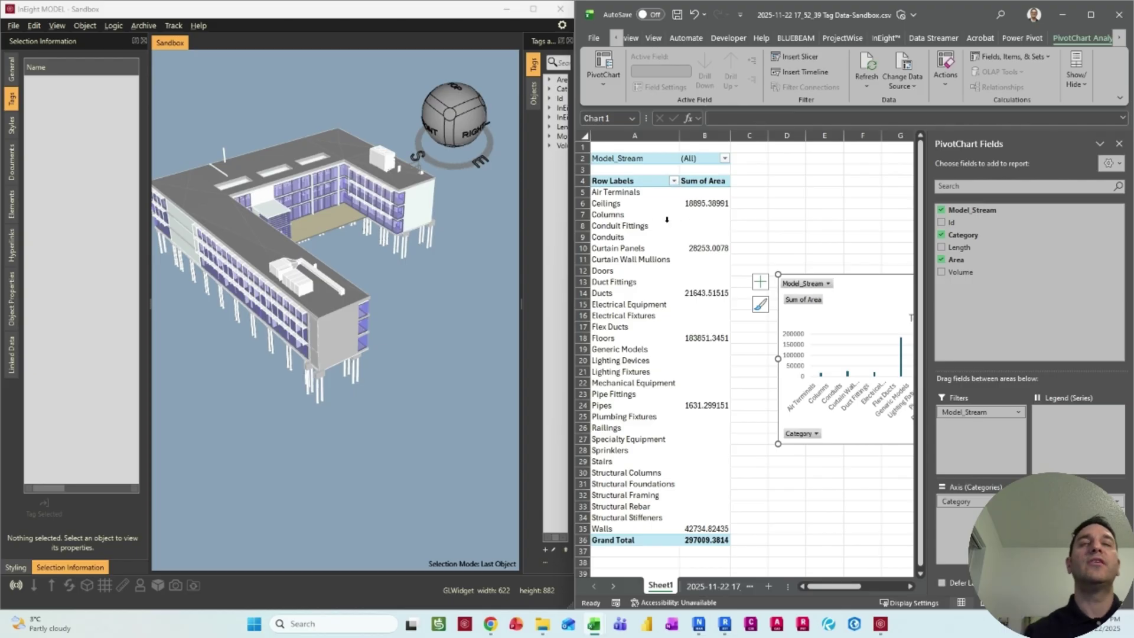
- Filter the pivot categories to Ceilings, Curtain Panels, Floors and Walls, then return to the Tag Data sheet
{"action": "left_click", "coordinate": [673, 180]}
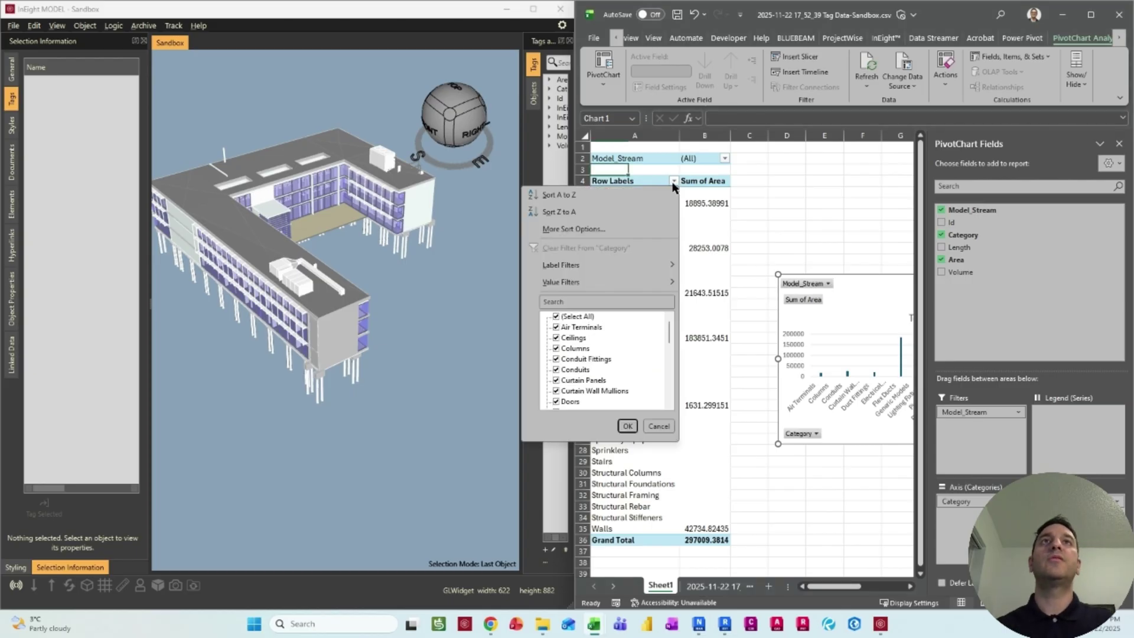
{"action": "left_click", "coordinate": [556, 317]}
{"action": "left_click", "coordinate": [556, 338]}
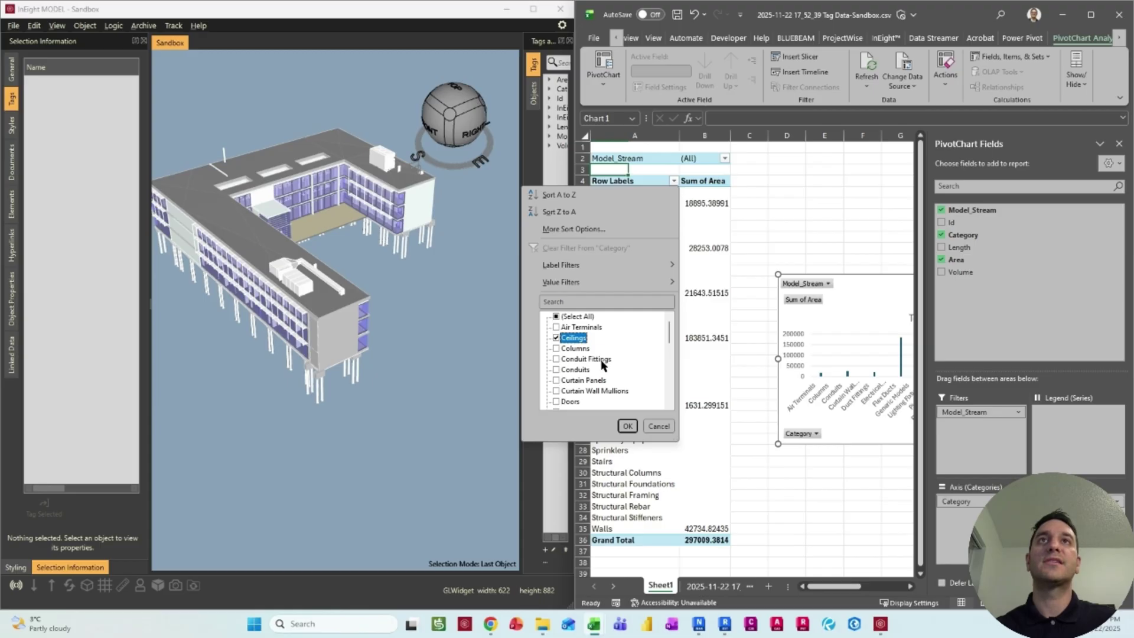
{"action": "scroll", "coordinate": [582, 387], "scroll_direction": "down", "scroll_amount": 1}
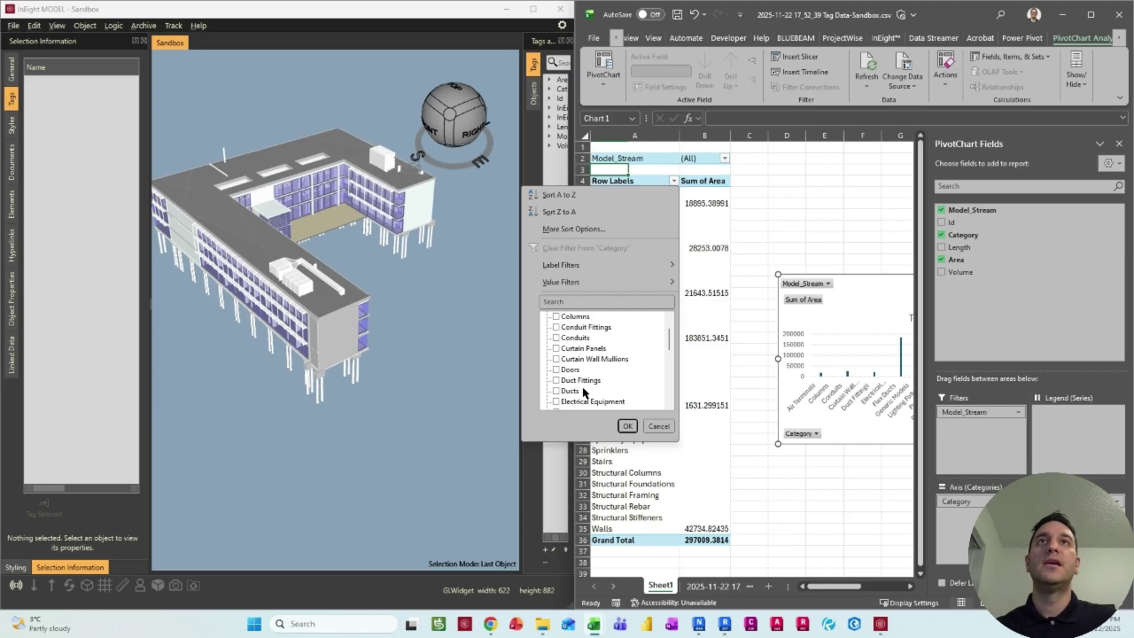
{"action": "left_click", "coordinate": [556, 348]}
{"action": "scroll", "coordinate": [609, 390], "scroll_direction": "down", "scroll_amount": 1}
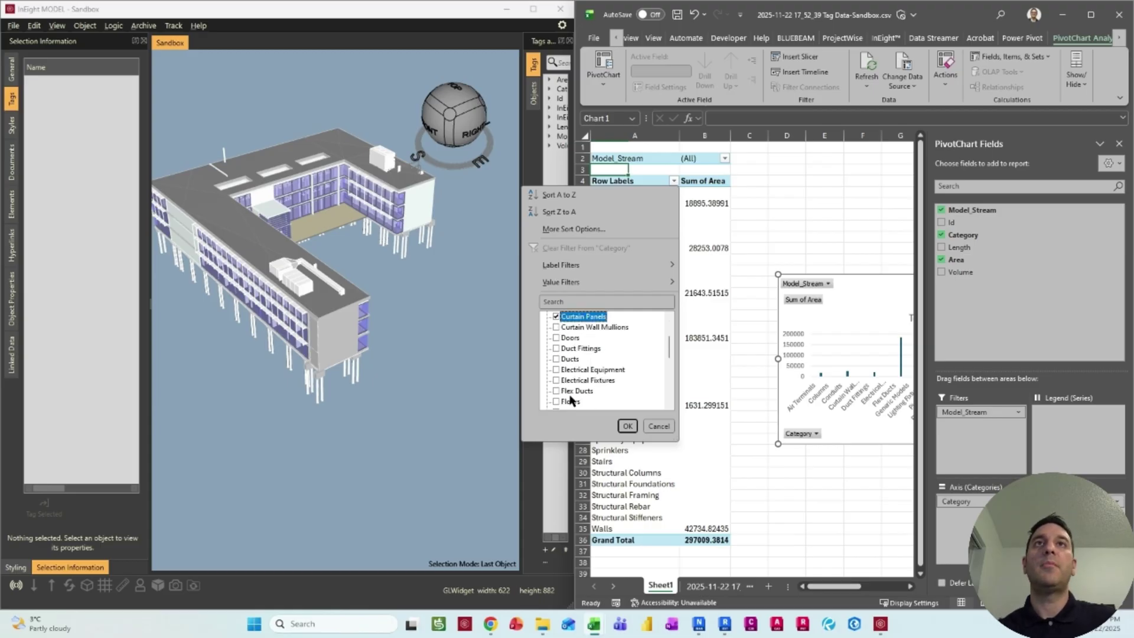
{"action": "scroll", "coordinate": [568, 402], "scroll_direction": "down", "scroll_amount": 5}
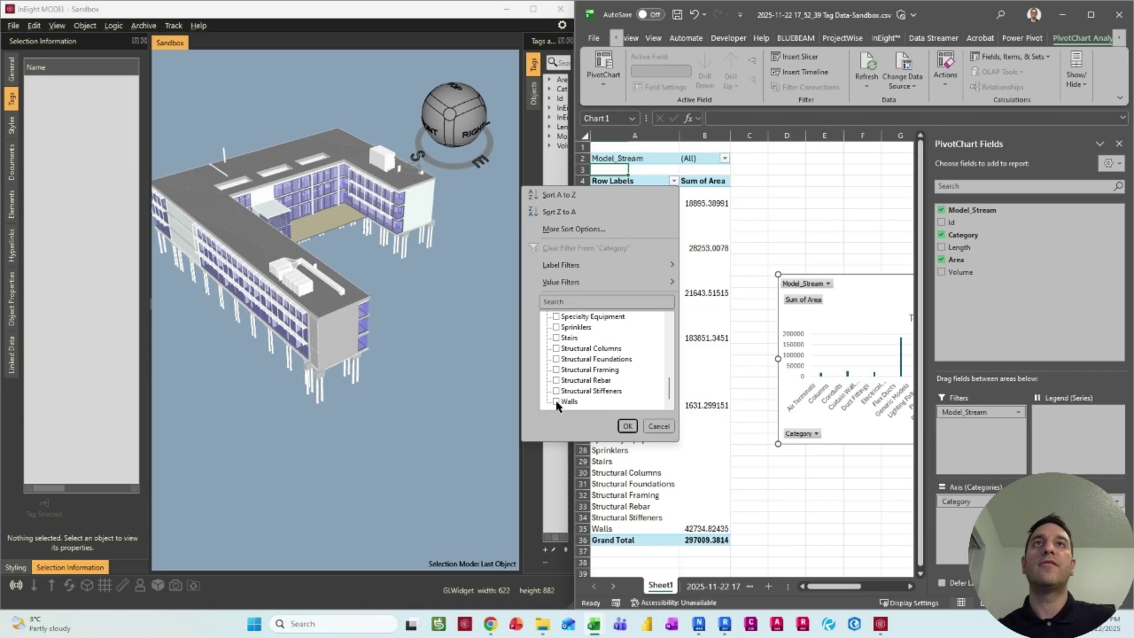
{"action": "left_click", "coordinate": [556, 402]}
{"action": "left_click", "coordinate": [628, 426]}
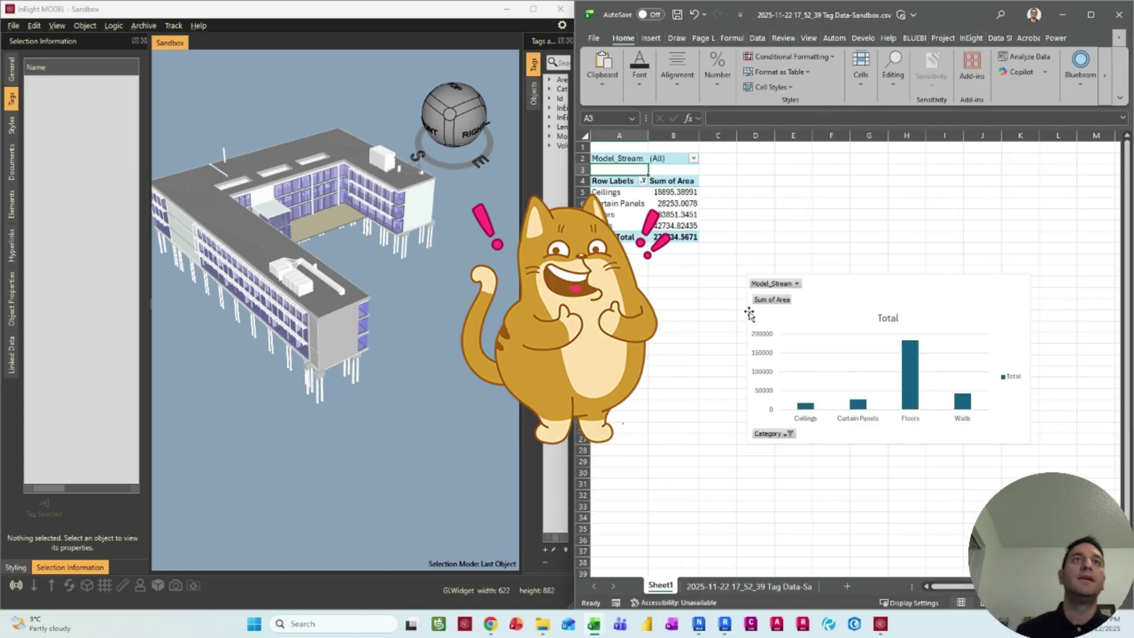
{"action": "left_click", "coordinate": [936, 301]}
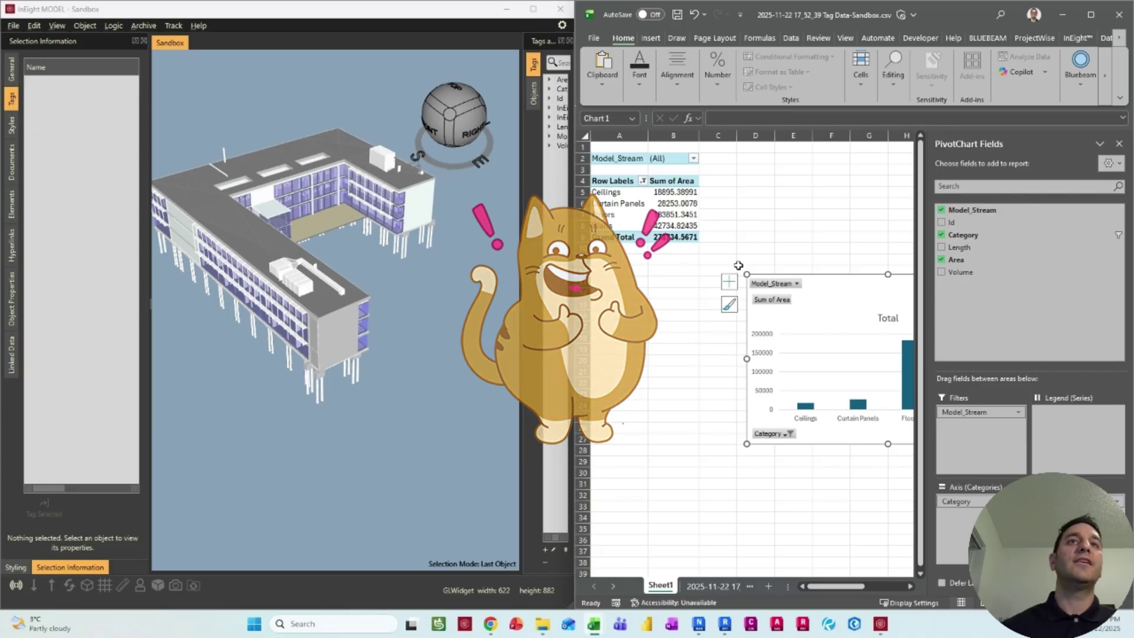
{"action": "left_click", "coordinate": [713, 586]}
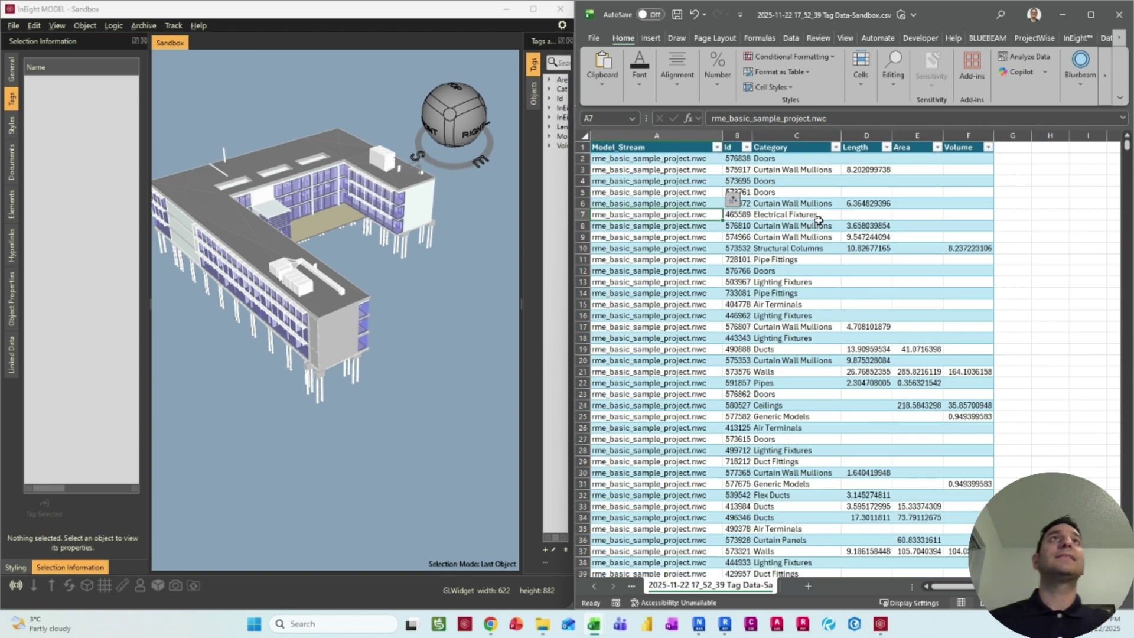
- Maximize Excel and sign out of the InEight add-in
{"action": "left_click", "coordinate": [1091, 15]}
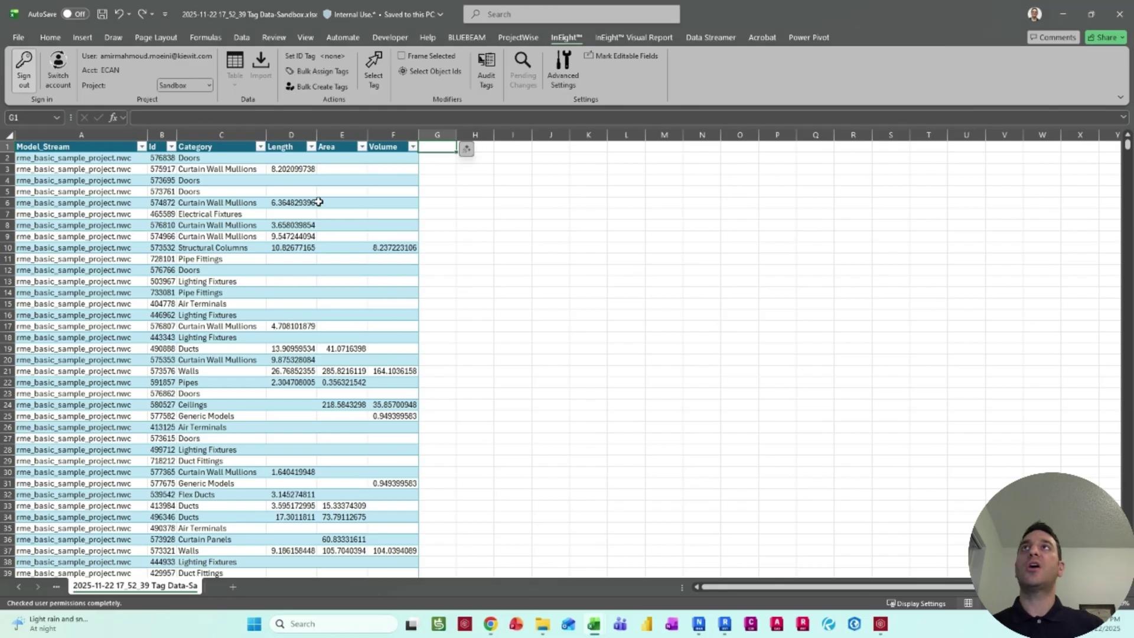
{"action": "left_click", "coordinate": [24, 68]}
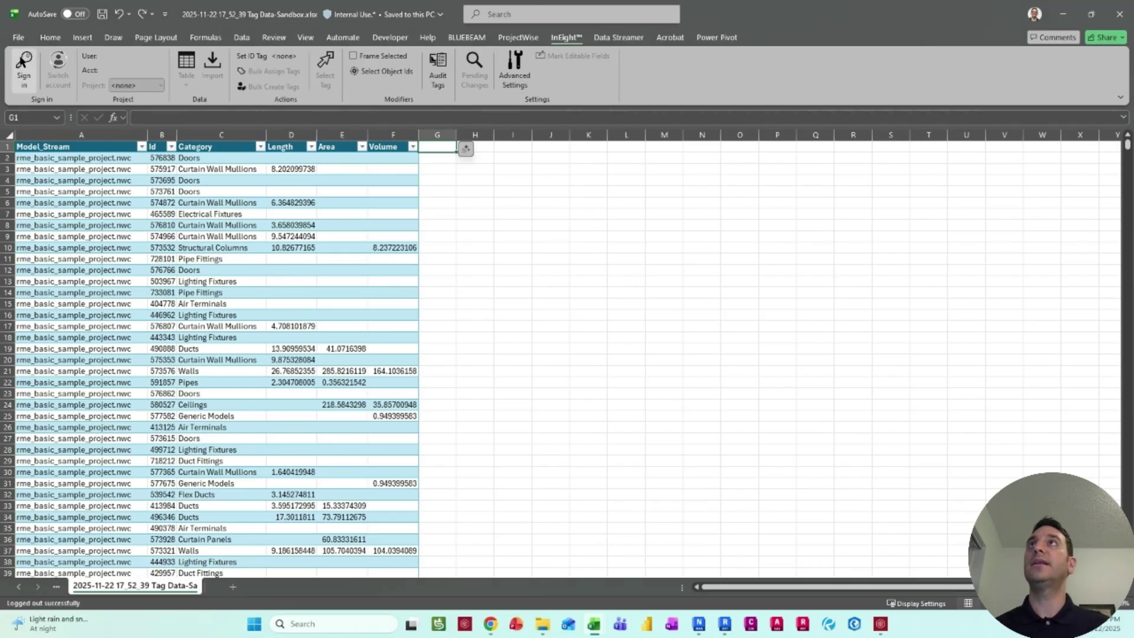
- Sign in to the InEight add-in with Microsoft and select the Sandbox project
{"action": "left_click", "coordinate": [24, 68]}
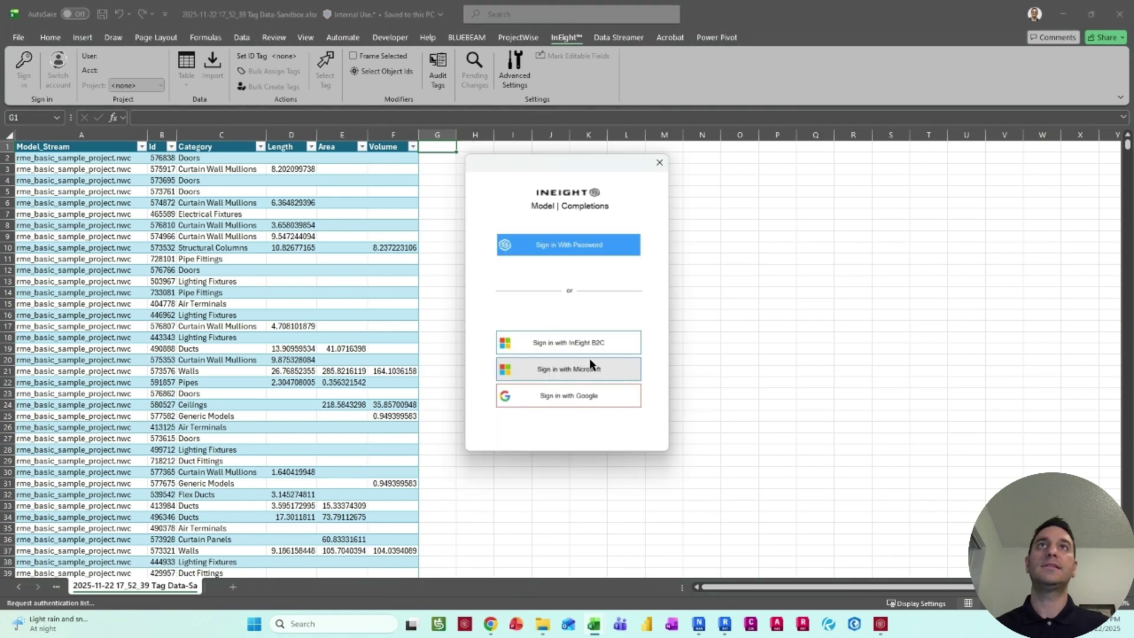
{"action": "left_click", "coordinate": [590, 363]}
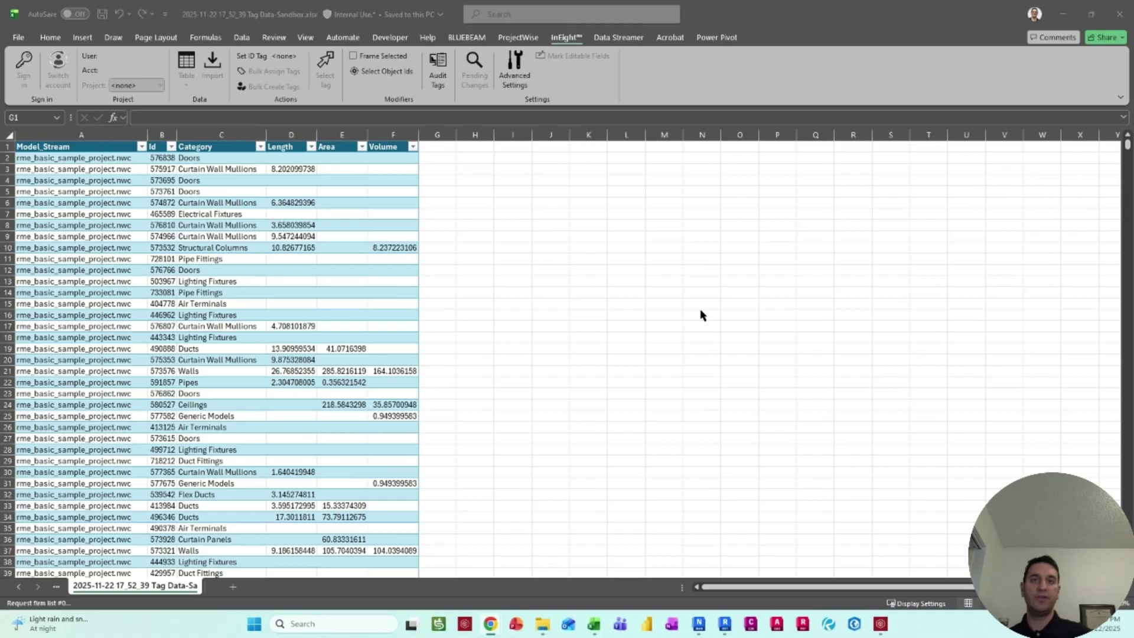
{"action": "left_click", "coordinate": [881, 624]}
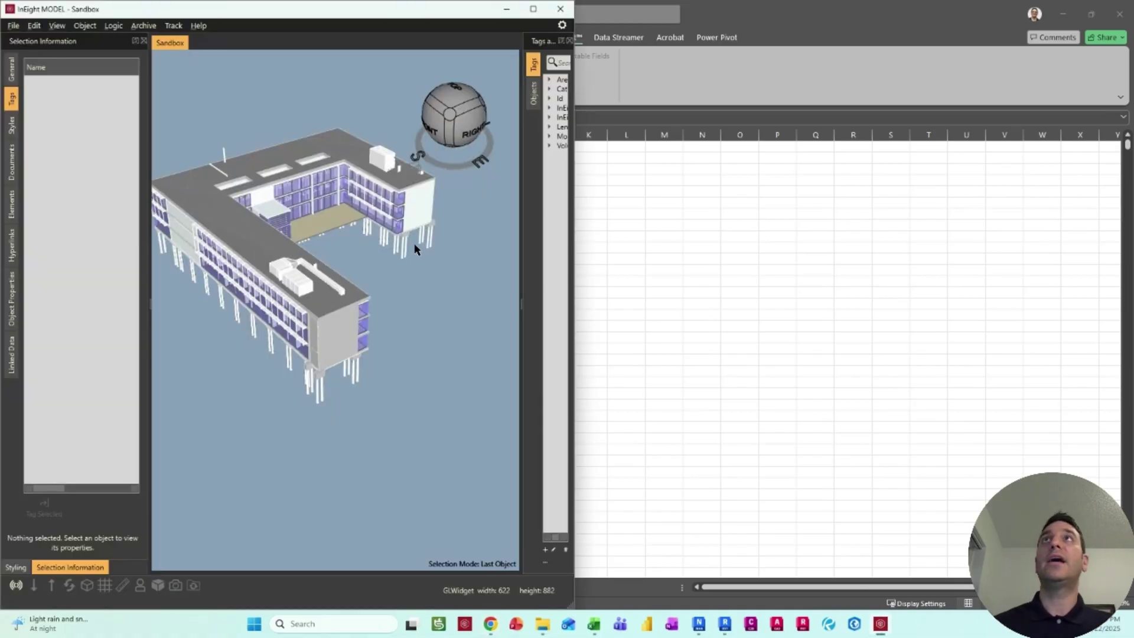
{"action": "left_click", "coordinate": [506, 11]}
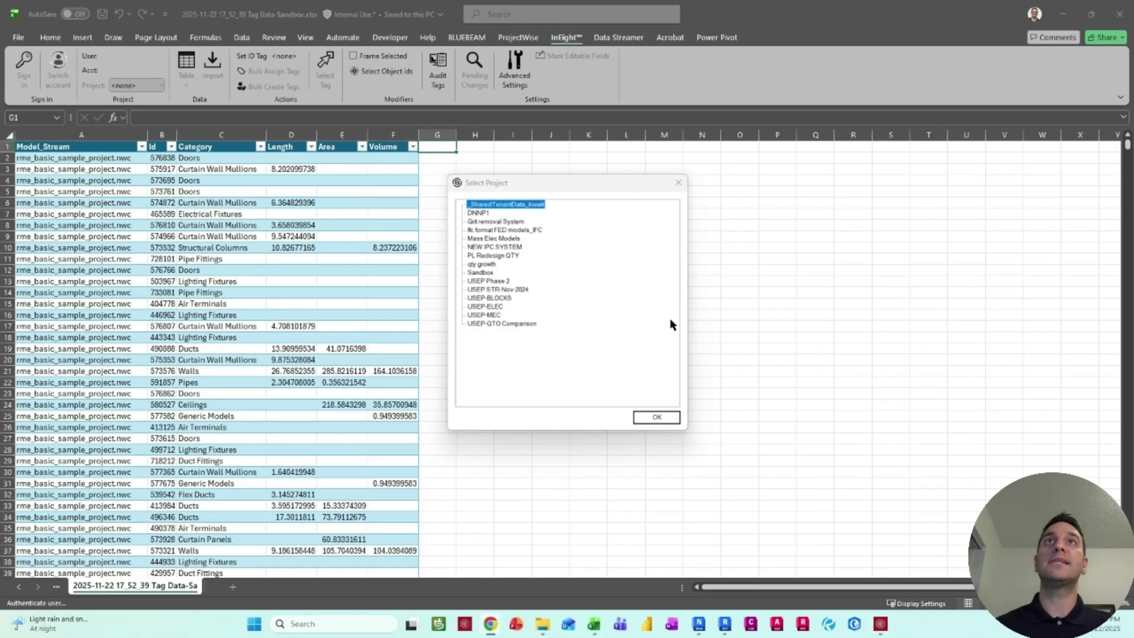
{"action": "left_click", "coordinate": [483, 272]}
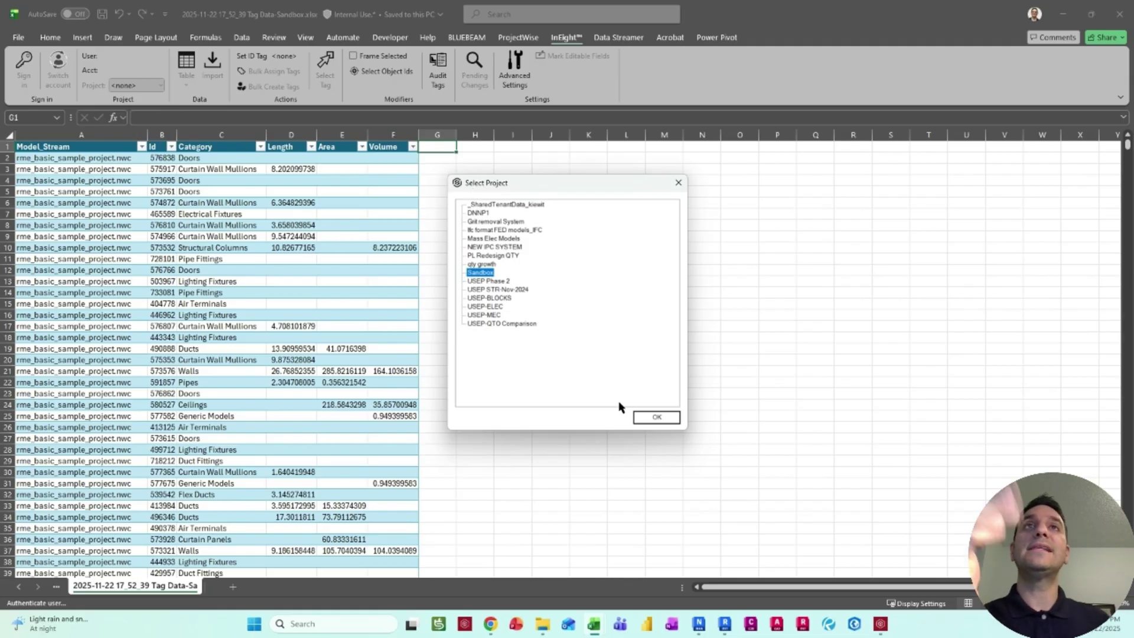
{"action": "left_click", "coordinate": [653, 418]}
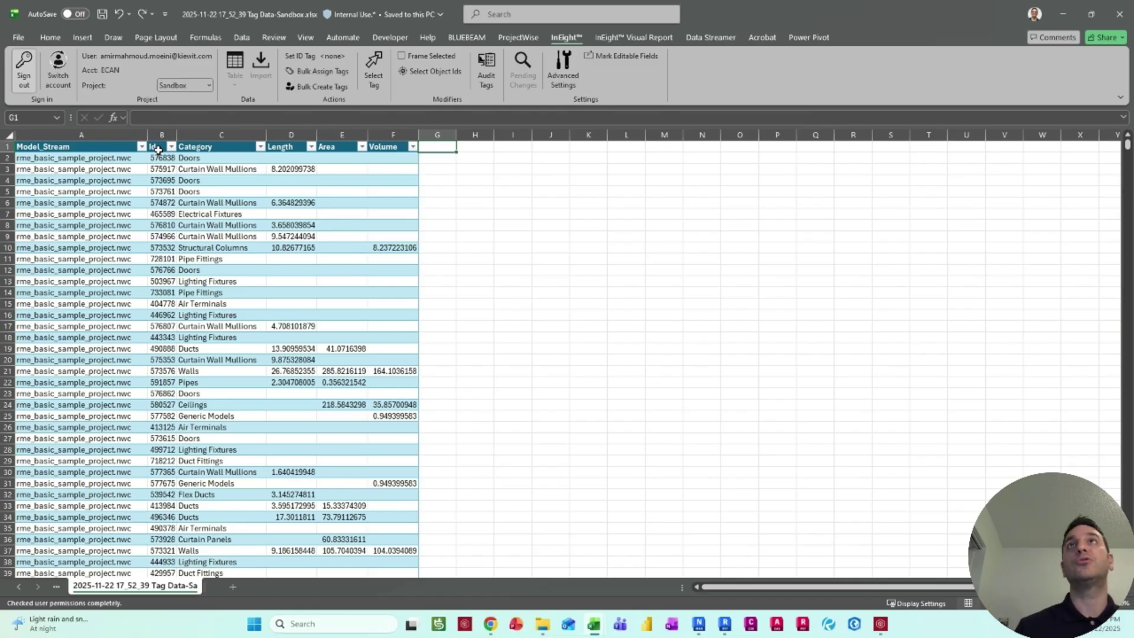
- Add a 'Door tag' header, filter Category to Doors, and fill X down every door row
{"action": "type", "text": "Doo"}
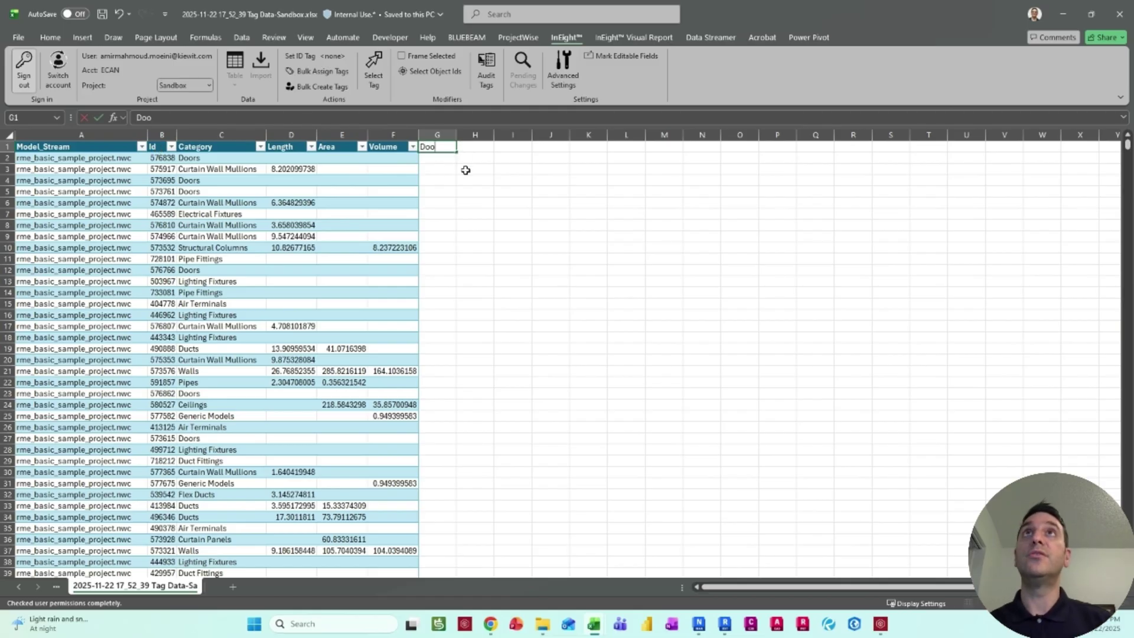
{"action": "type", "text": "r tag"}
{"action": "key", "text": "Return"}
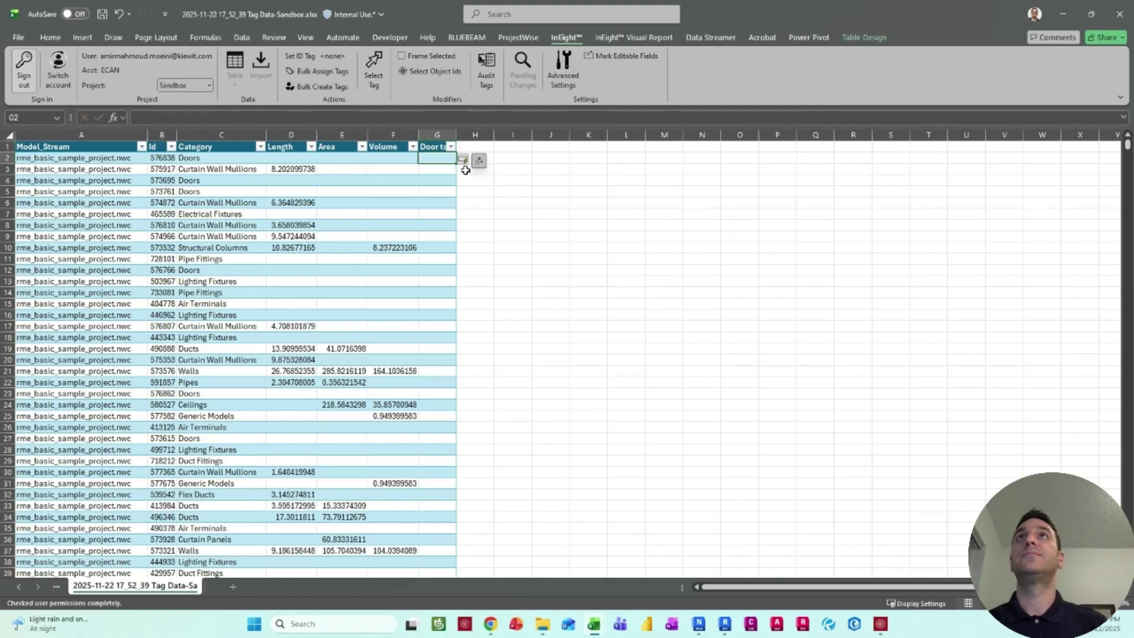
{"action": "left_click", "coordinate": [259, 146]}
{"action": "left_click", "coordinate": [142, 387]}
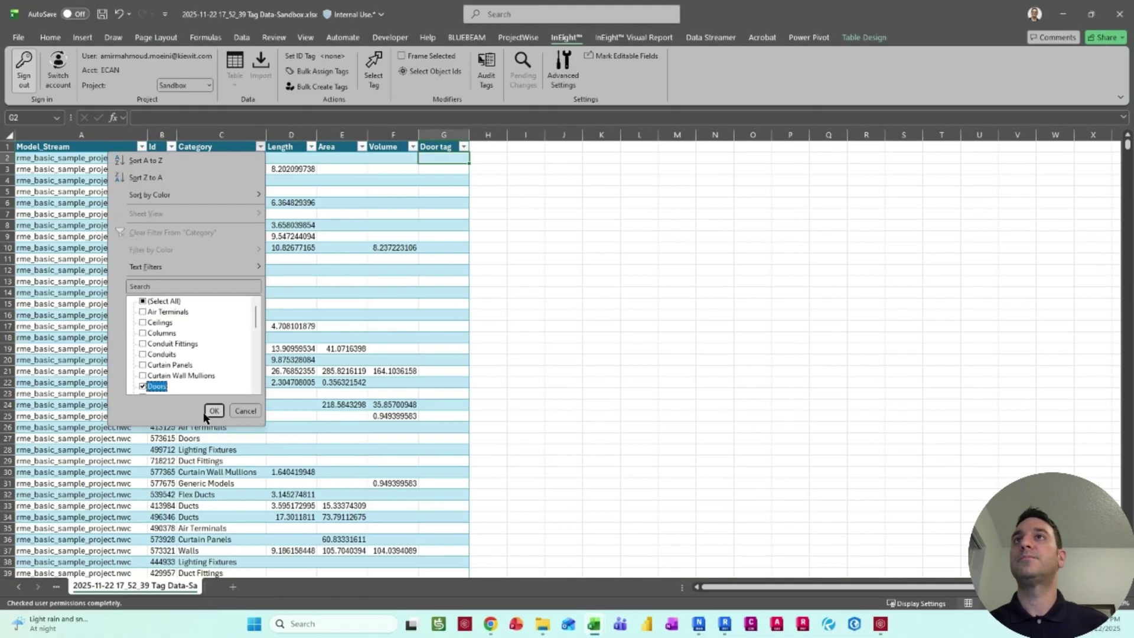
{"action": "left_click", "coordinate": [214, 411]}
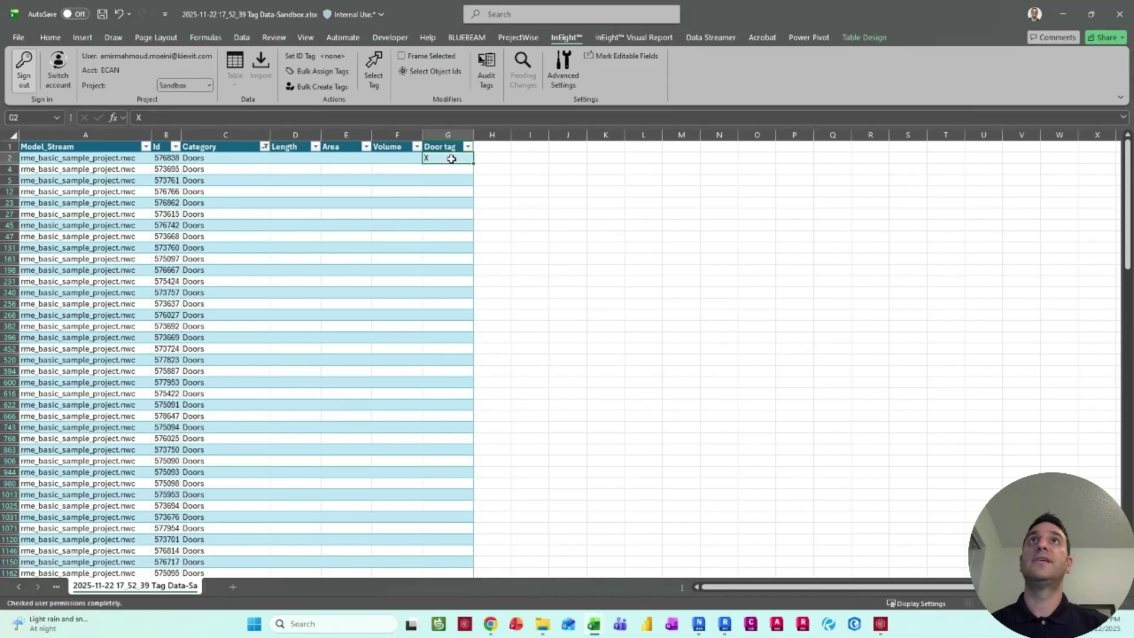
{"action": "type", "text": "X"}
{"action": "double_click", "coordinate": [472, 163]}
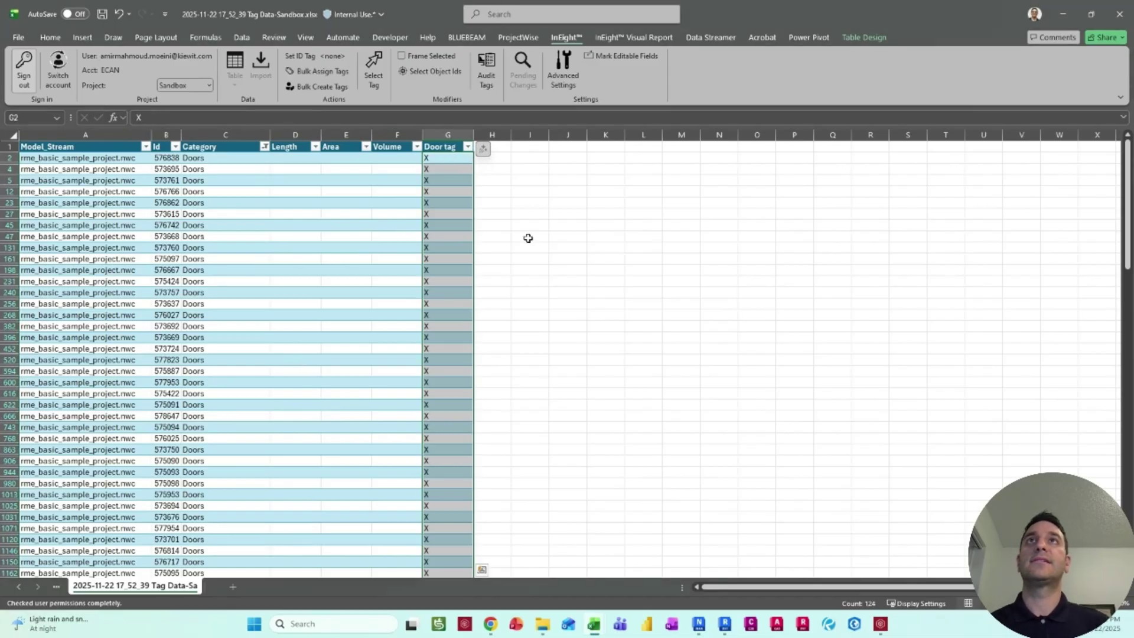
- Clear the Doors filter so all table rows show again
{"action": "left_click", "coordinate": [238, 225]}
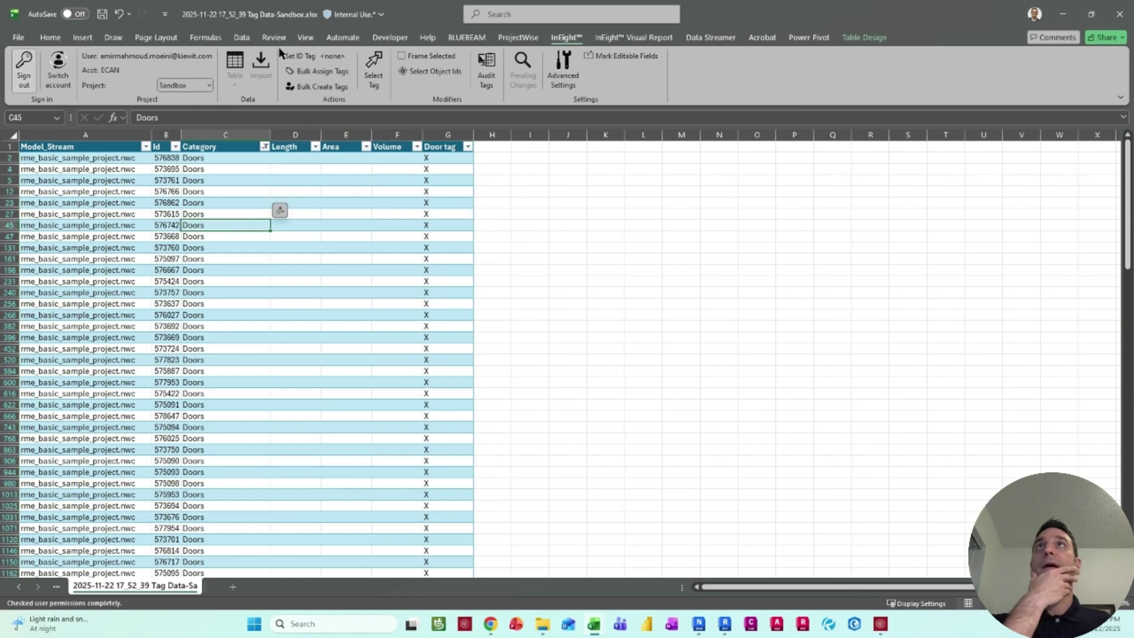
{"action": "left_click", "coordinate": [242, 38]}
{"action": "left_click", "coordinate": [601, 55]}
{"action": "left_click", "coordinate": [379, 196]}
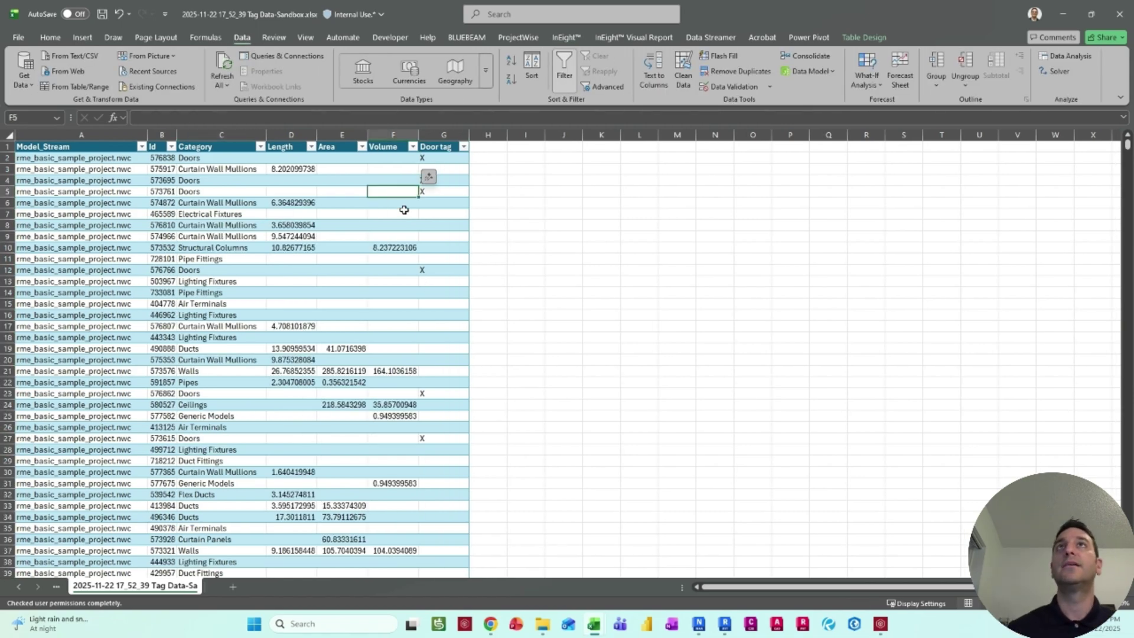
{"action": "left_click", "coordinate": [556, 39]}
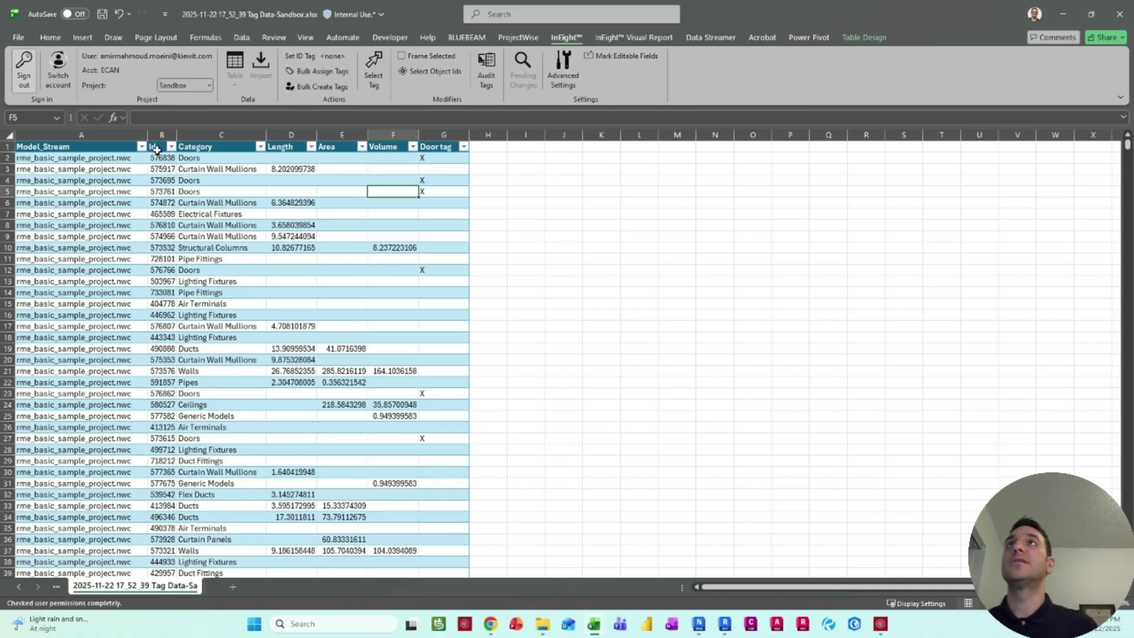
- Set Id as the ID tag column and bulk-assign the Door tag values to 124 model objects
{"action": "left_click", "coordinate": [161, 169]}
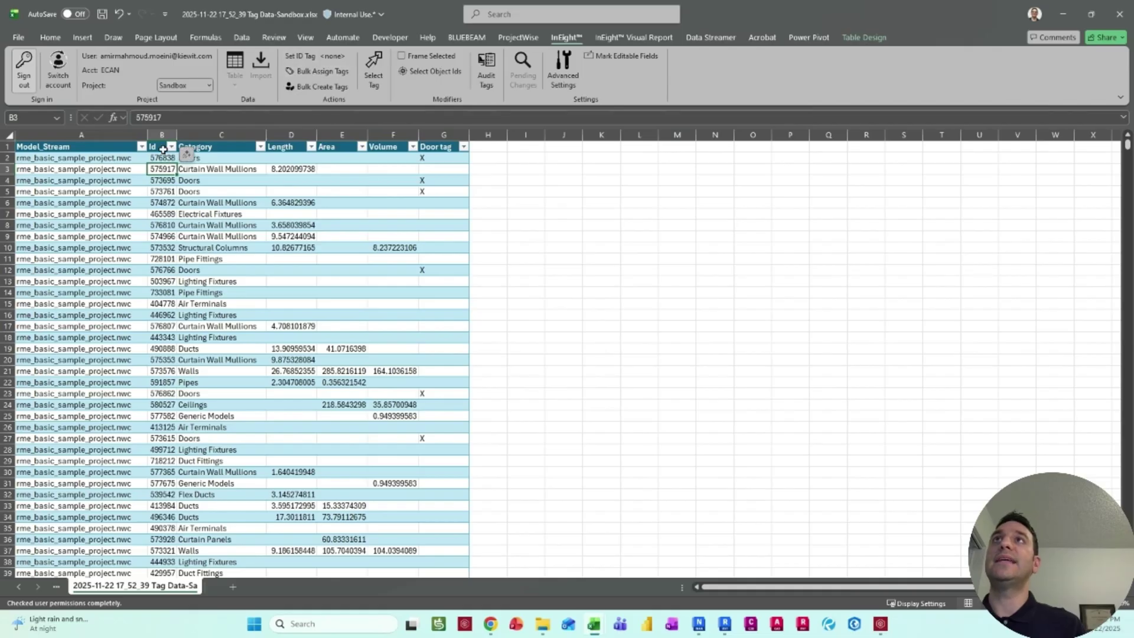
{"action": "left_click", "coordinate": [313, 56]}
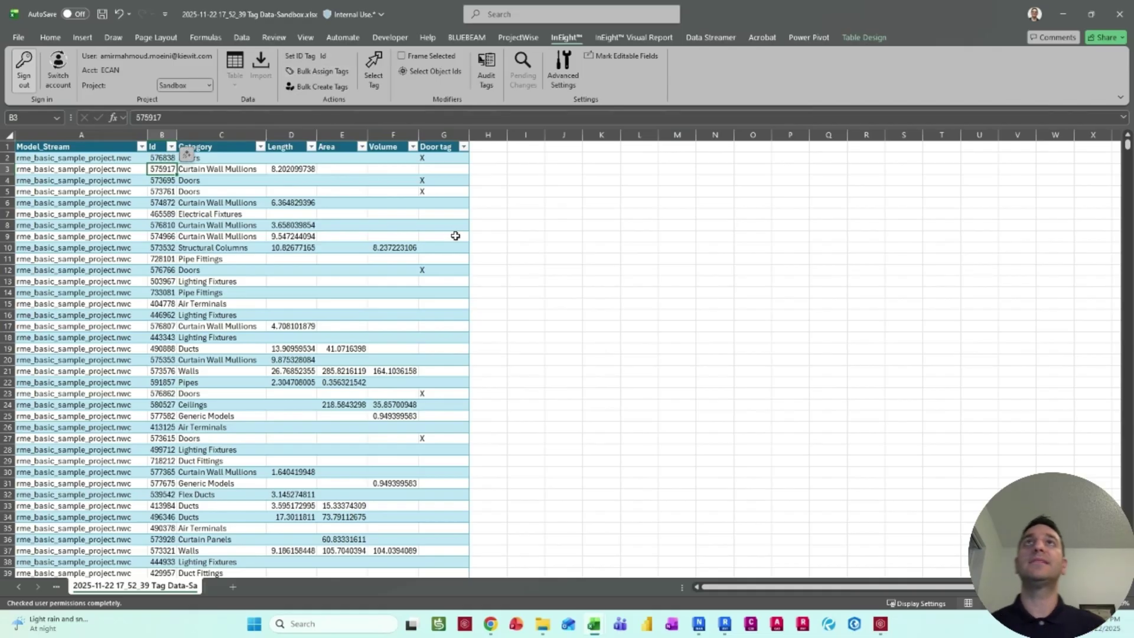
{"action": "left_click", "coordinate": [433, 143]}
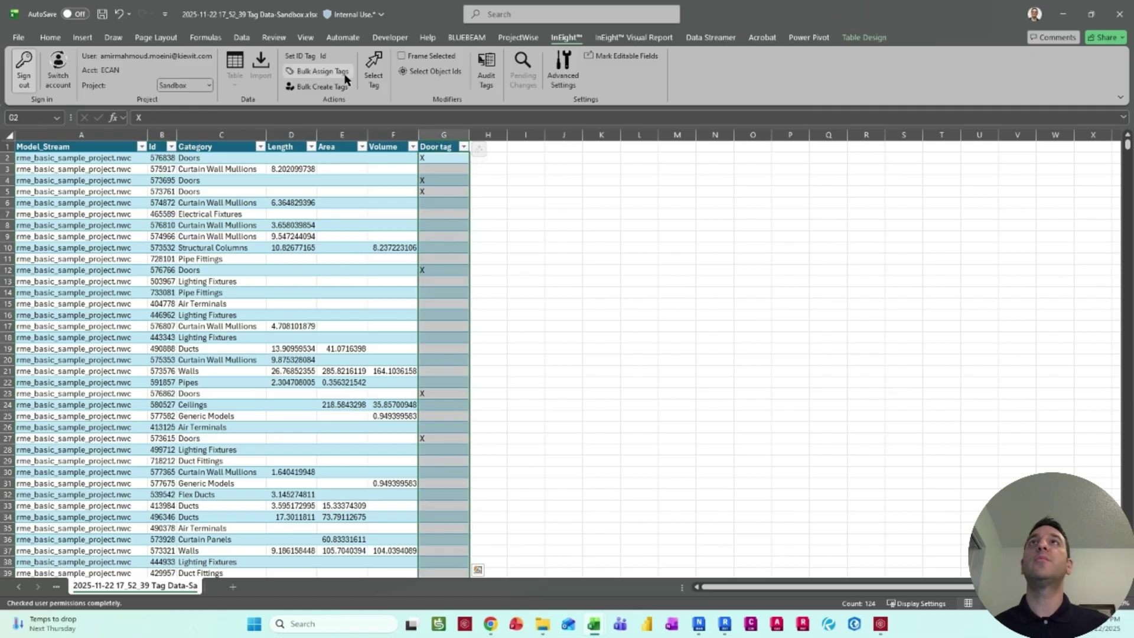
{"action": "left_click", "coordinate": [325, 72]}
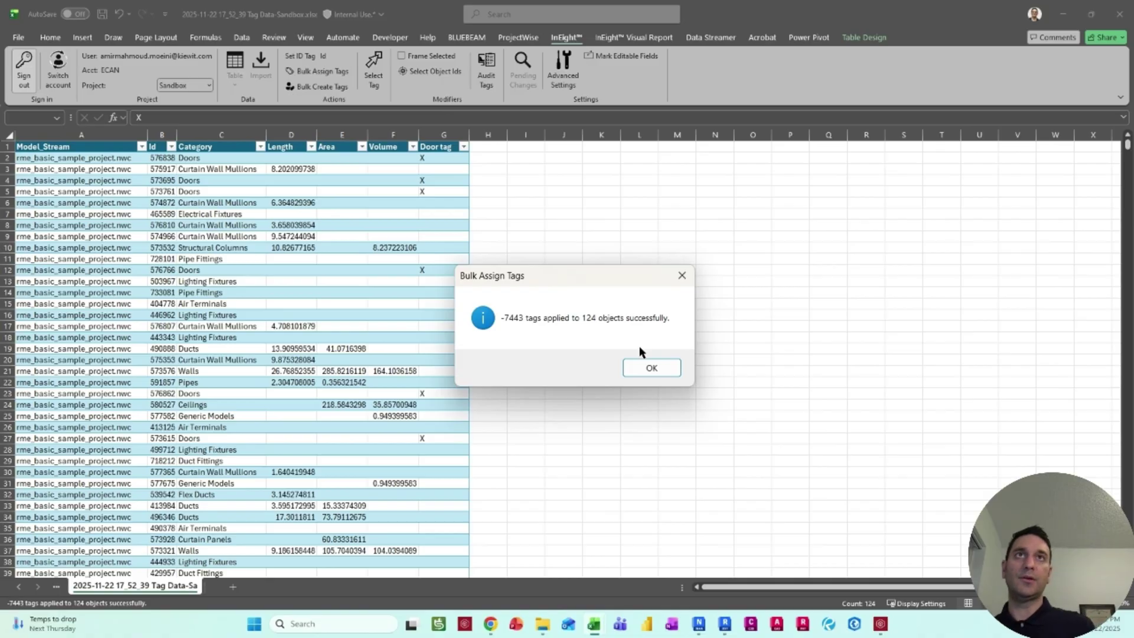
{"action": "left_click", "coordinate": [644, 368]}
- Maximize InEight Model, select all Door tag X objects and hide everything unselected
{"action": "left_click", "coordinate": [880, 625]}
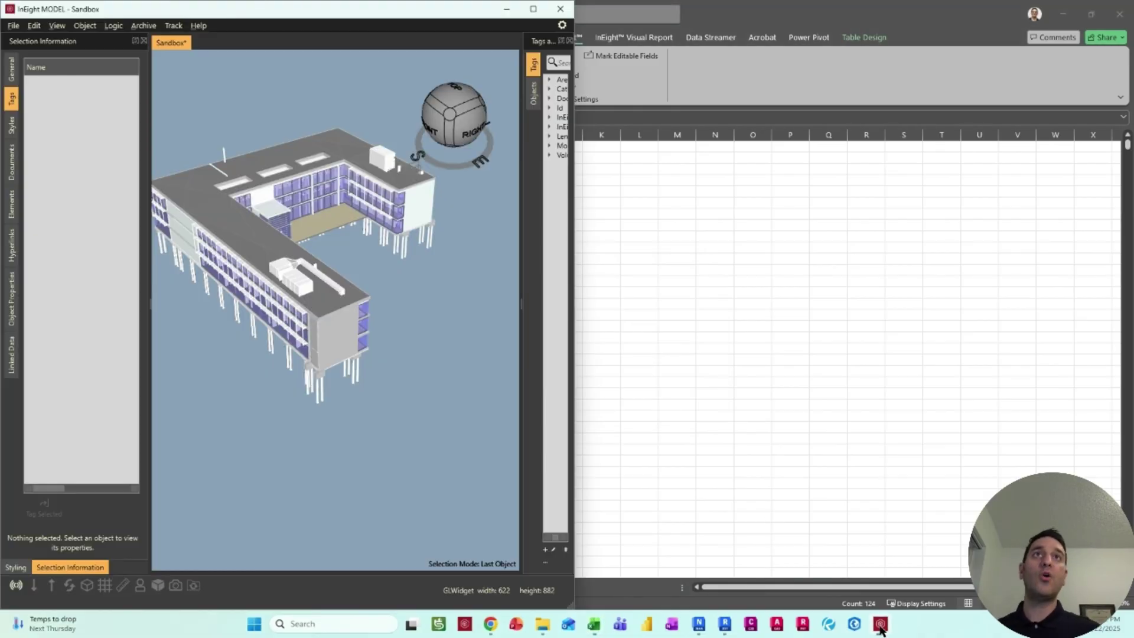
{"action": "left_click", "coordinate": [534, 9]}
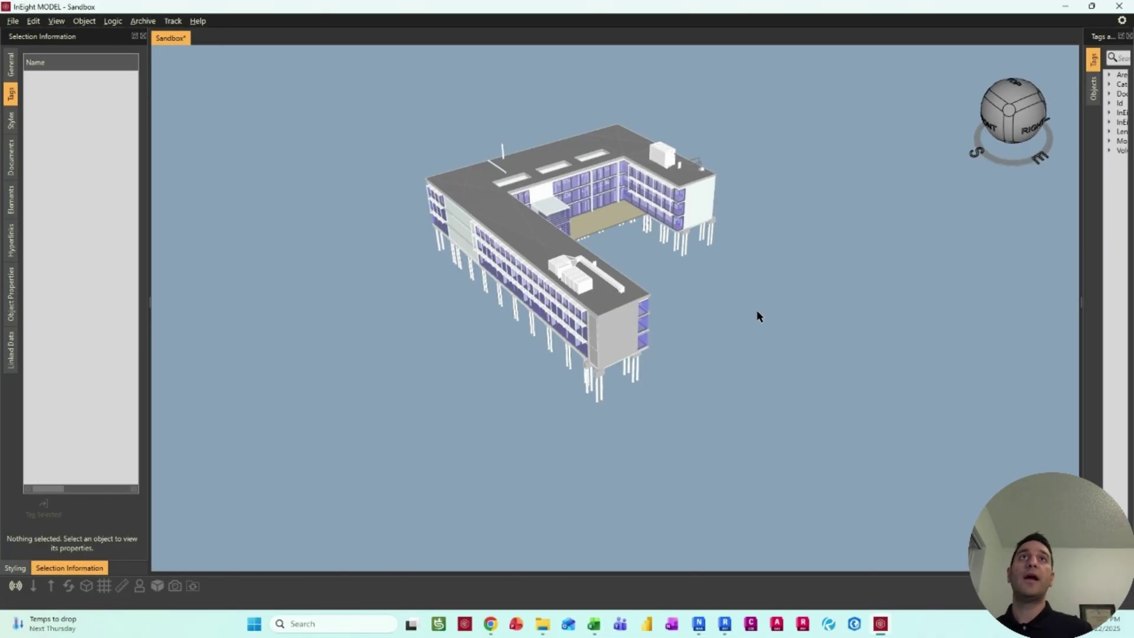
{"action": "left_click_drag", "start_coordinate": [1081, 236], "coordinate": [976, 237]}
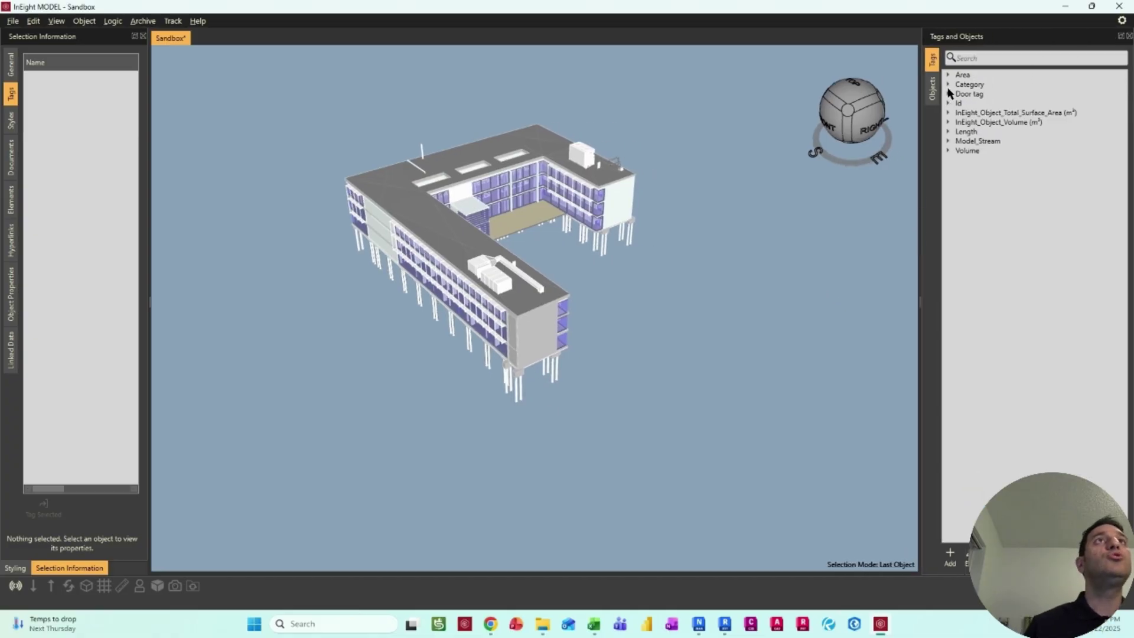
{"action": "left_click", "coordinate": [949, 94]}
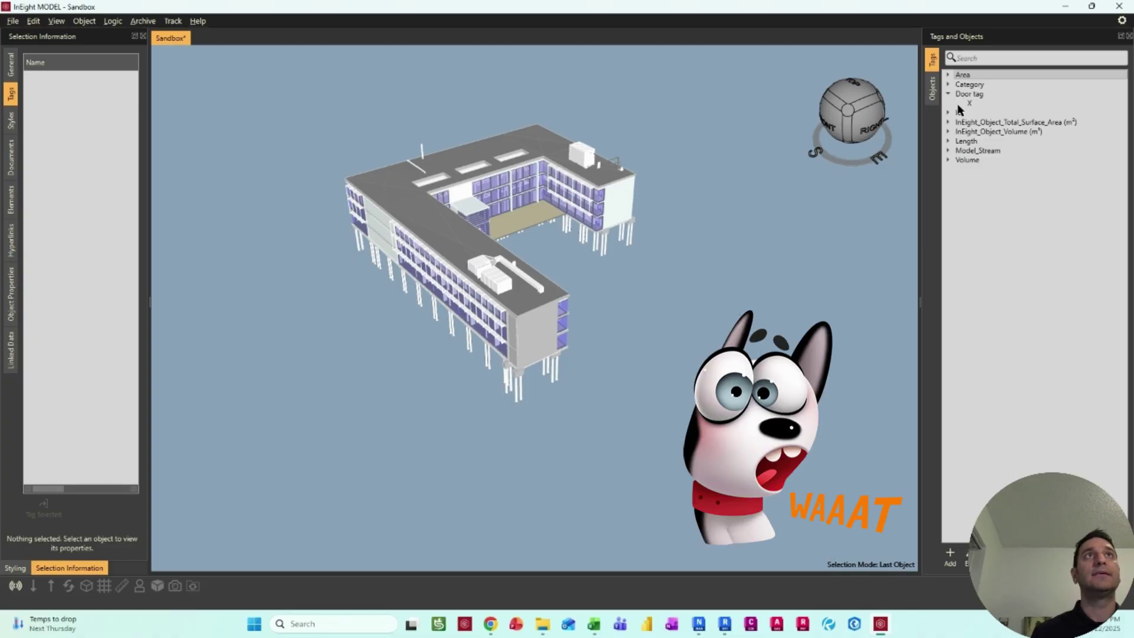
{"action": "left_click", "coordinate": [969, 104]}
{"action": "scroll", "coordinate": [511, 201], "scroll_direction": "up", "scroll_amount": 5}
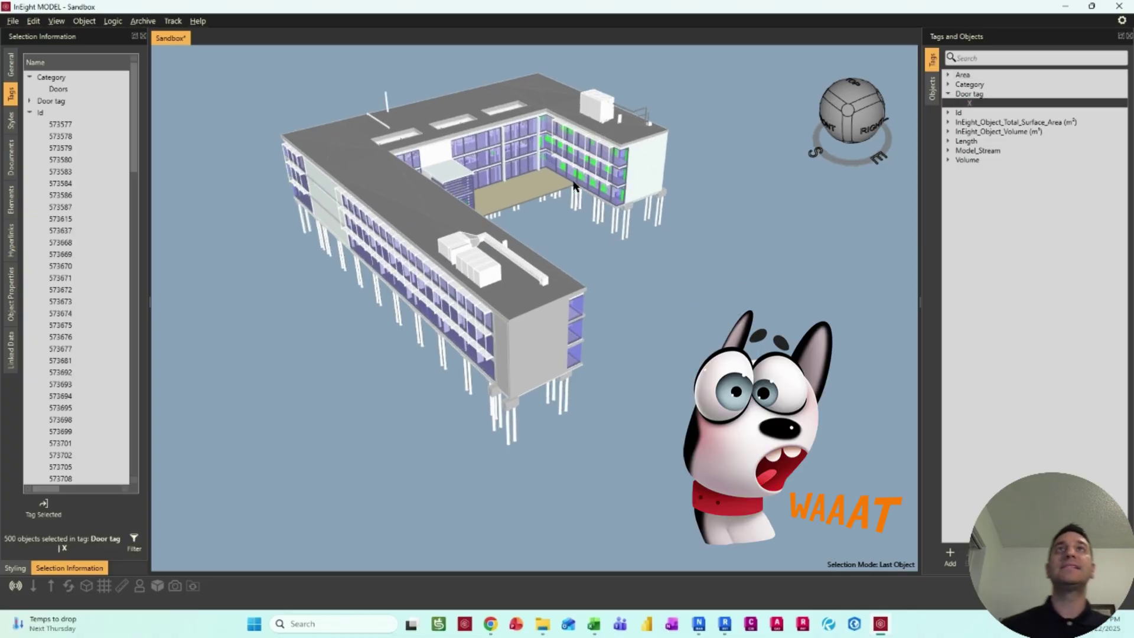
{"action": "middle_click_drag", "start_coordinate": [604, 141], "coordinate": [547, 314]}
{"action": "right_click", "coordinate": [548, 314]}
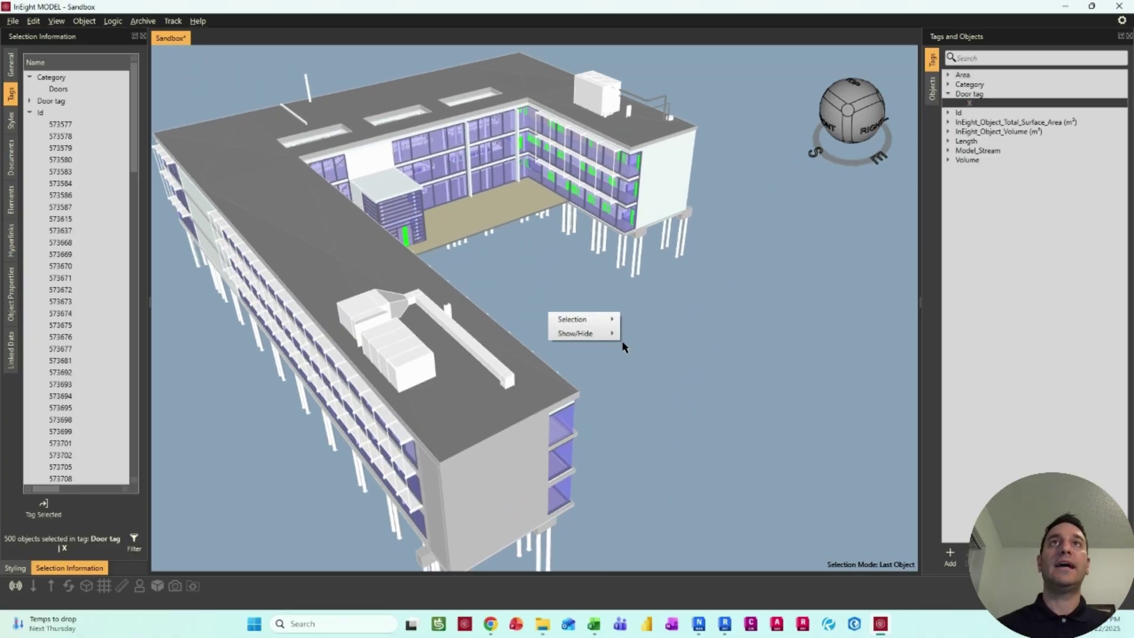
{"action": "mouse_move", "coordinate": [612, 334]}
{"action": "left_click", "coordinate": [676, 375]}
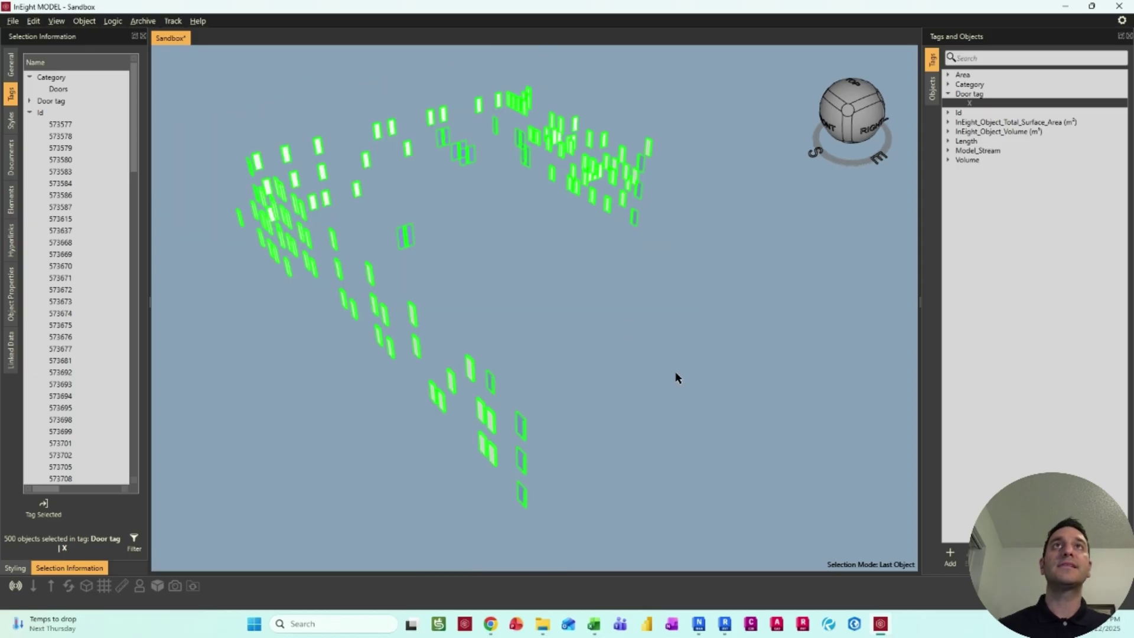
- Inspect one isolated door's Door tag value X, then show all objects again
{"action": "scroll", "coordinate": [600, 311], "scroll_direction": "down", "scroll_amount": 1}
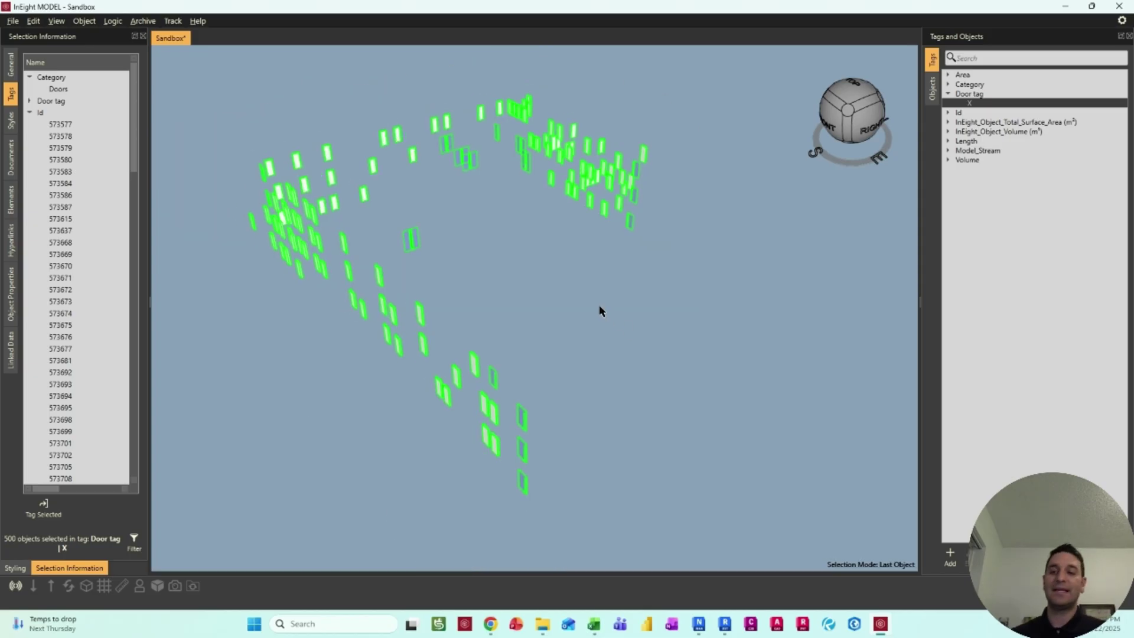
{"action": "left_click", "coordinate": [600, 311]}
{"action": "left_click_drag", "start_coordinate": [600, 311], "coordinate": [519, 368]}
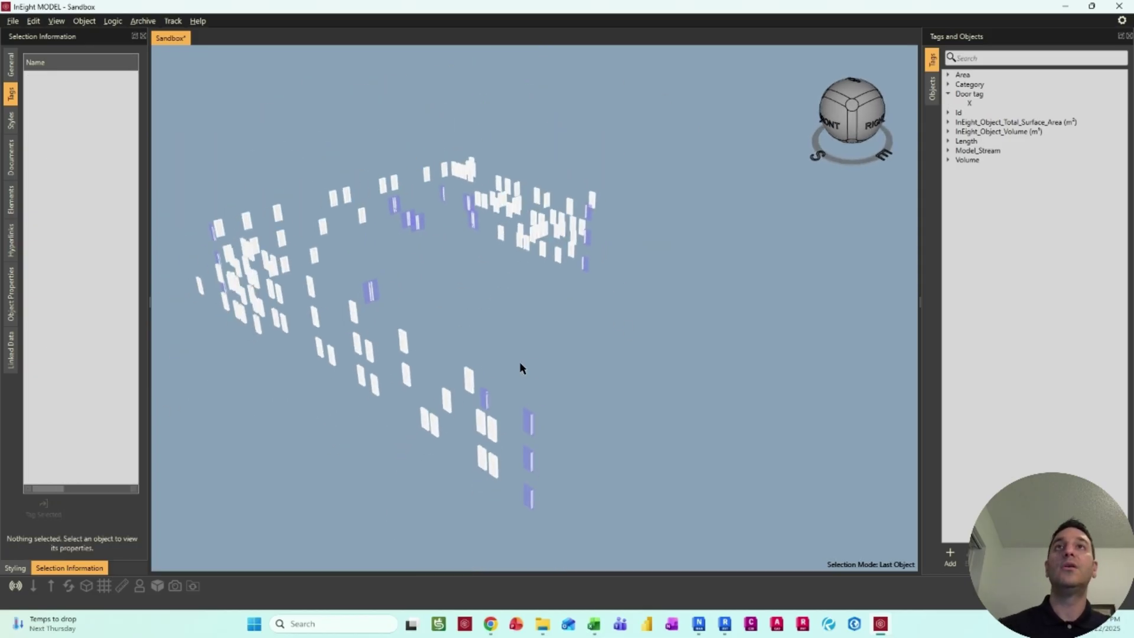
{"action": "left_click", "coordinate": [470, 380]}
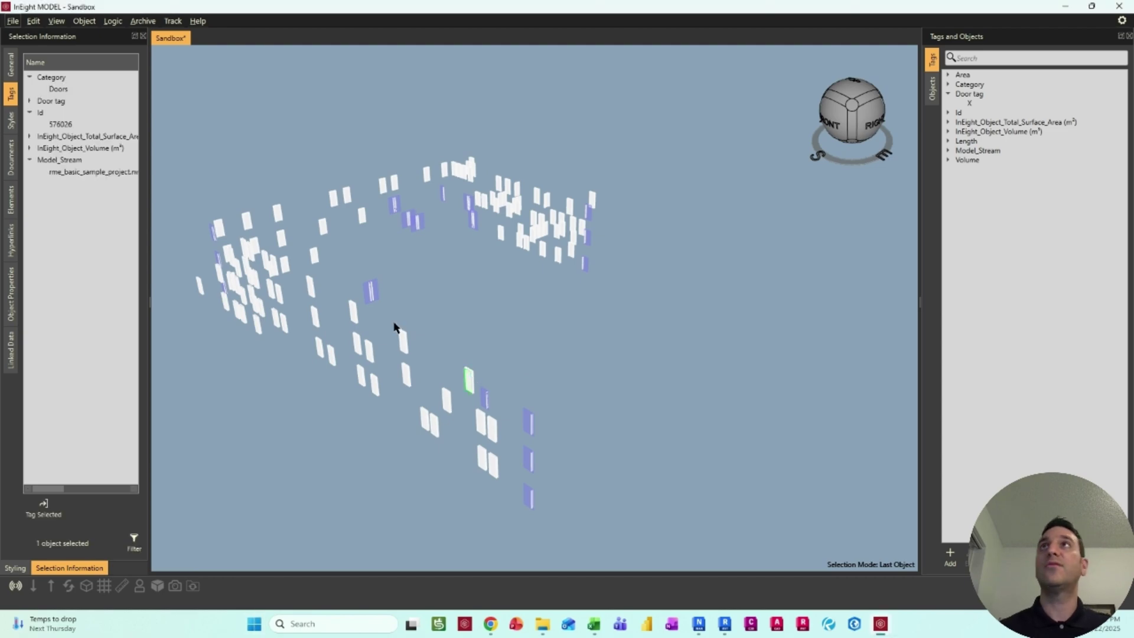
{"action": "left_click", "coordinate": [30, 101]}
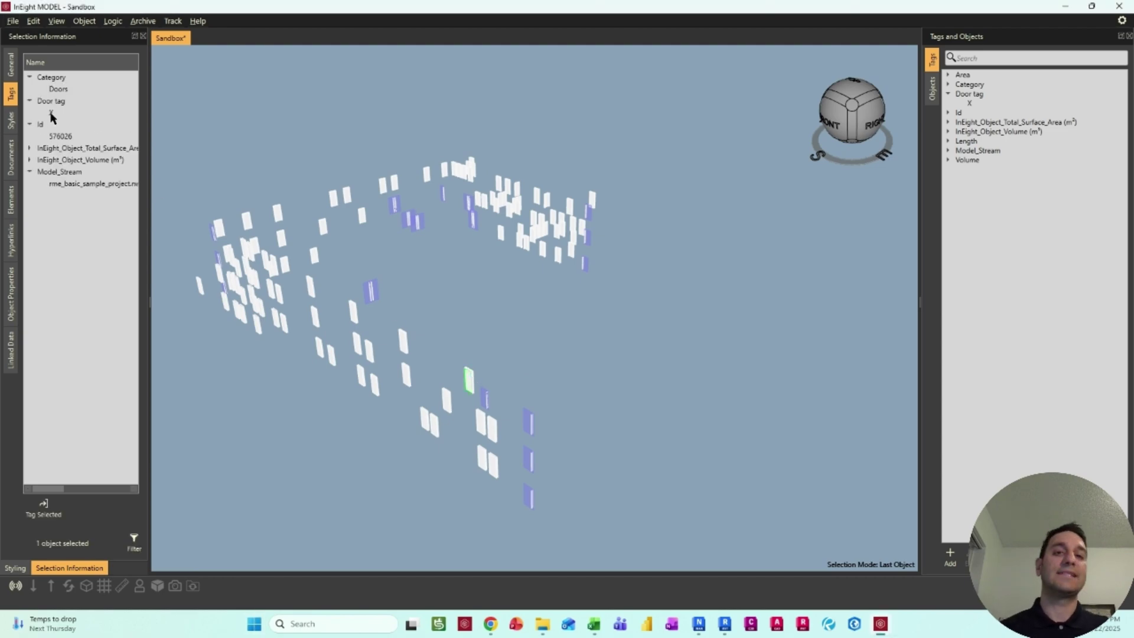
{"action": "right_click", "coordinate": [660, 256]}
{"action": "mouse_move", "coordinate": [691, 276]}
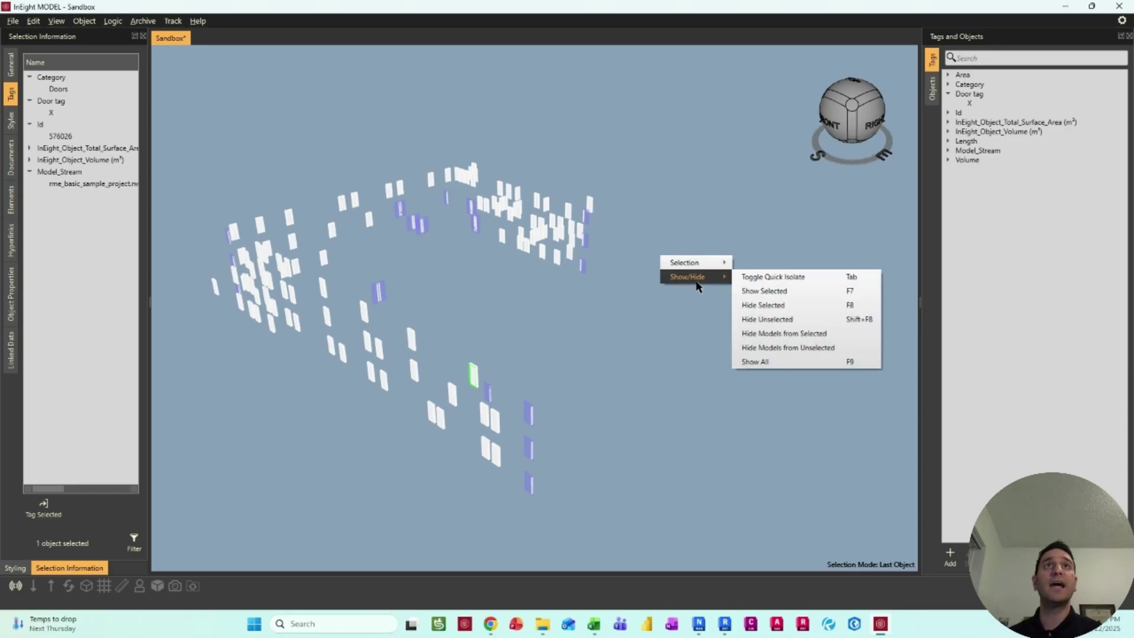
{"action": "left_click", "coordinate": [761, 363]}
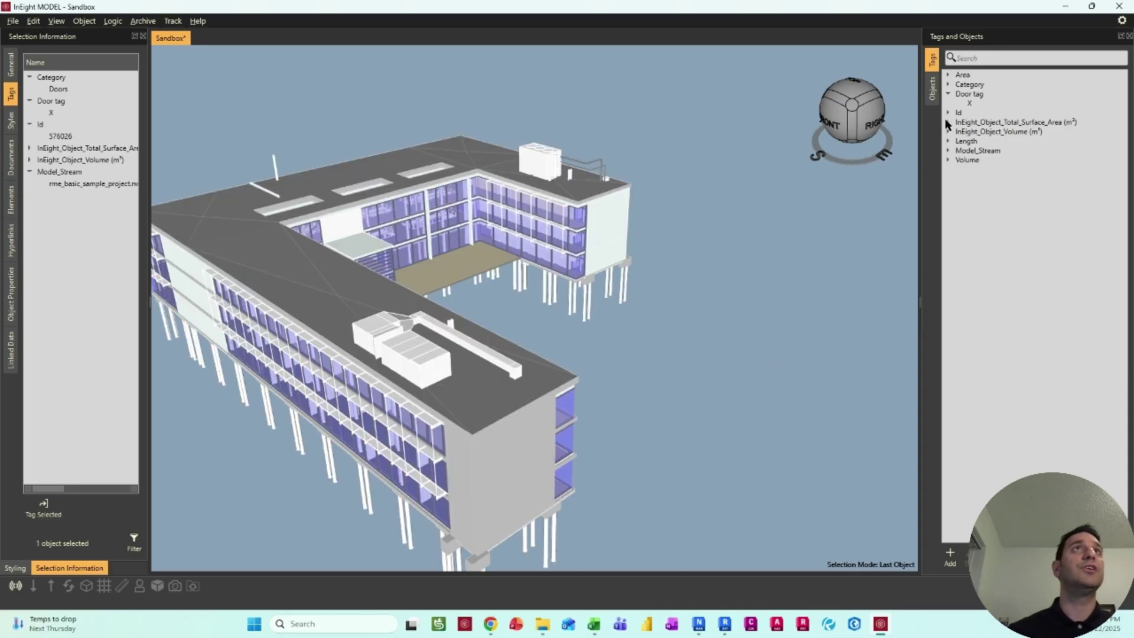
{"action": "left_click", "coordinate": [947, 95]}
- Bring the Excel Tag Data workbook back to the front
{"action": "mouse_move", "coordinate": [594, 624]}
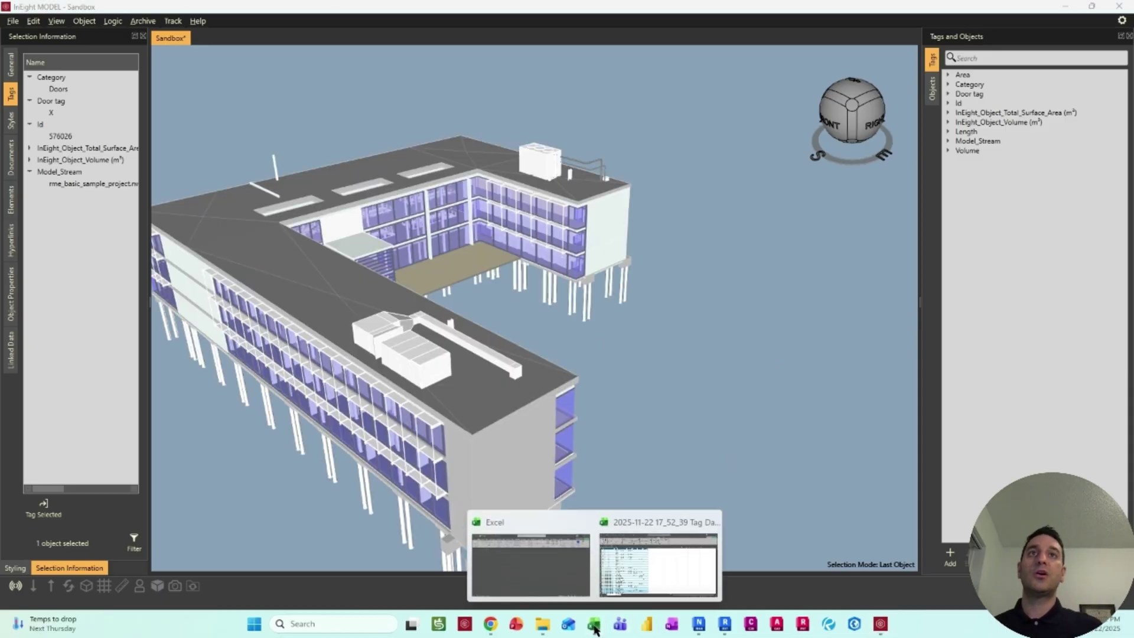
{"action": "left_click", "coordinate": [645, 561]}
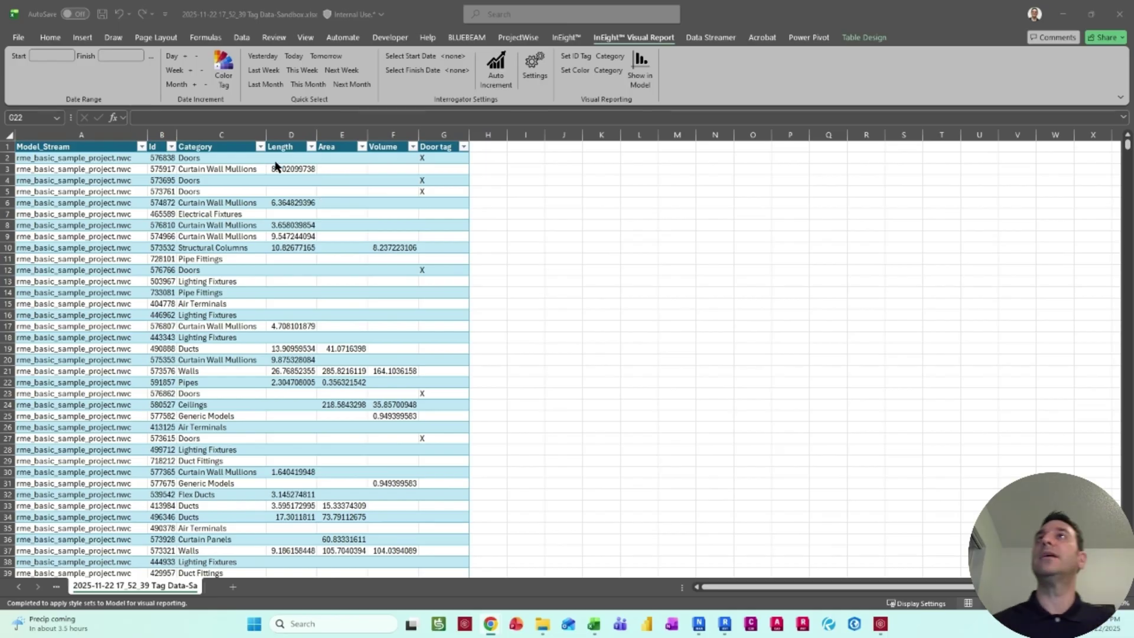
- Filter the Category column to show only Walls rows
{"action": "left_click", "coordinate": [260, 146]}
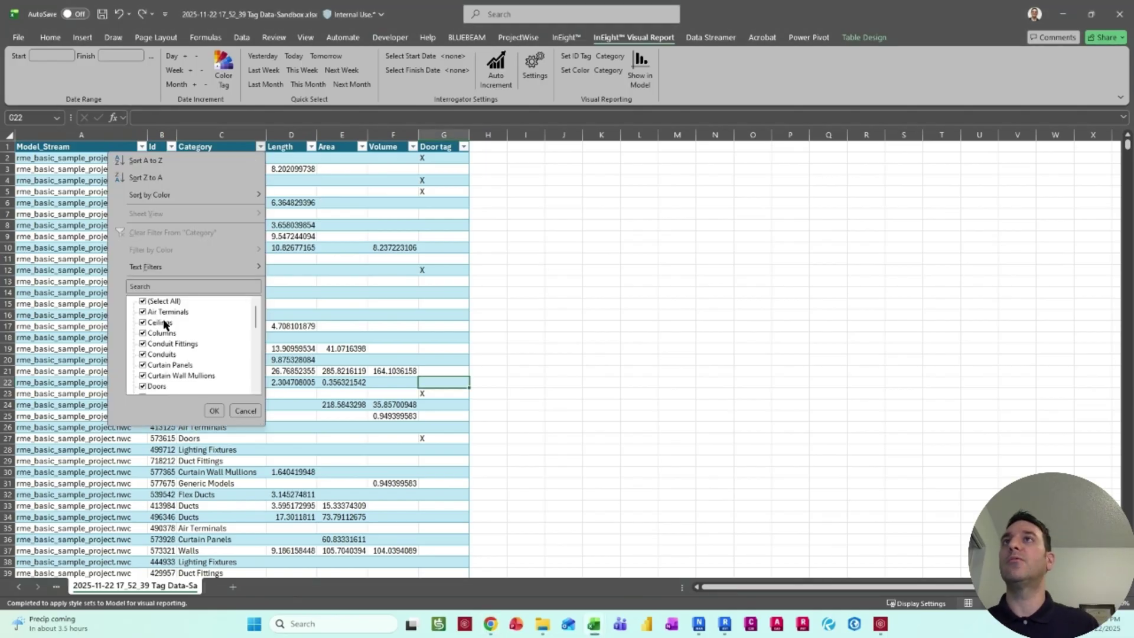
{"action": "left_click", "coordinate": [144, 301]}
{"action": "scroll", "coordinate": [182, 392], "scroll_direction": "down", "scroll_amount": 5}
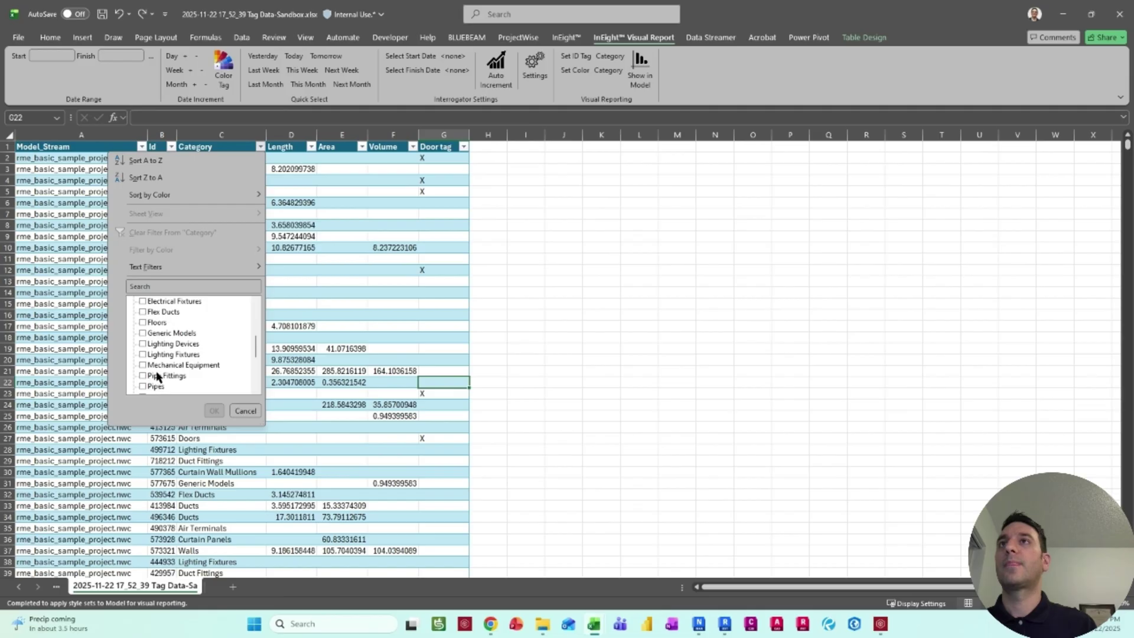
{"action": "scroll", "coordinate": [156, 374], "scroll_direction": "down", "scroll_amount": 5}
{"action": "left_click", "coordinate": [149, 385]}
{"action": "left_click", "coordinate": [213, 410]}
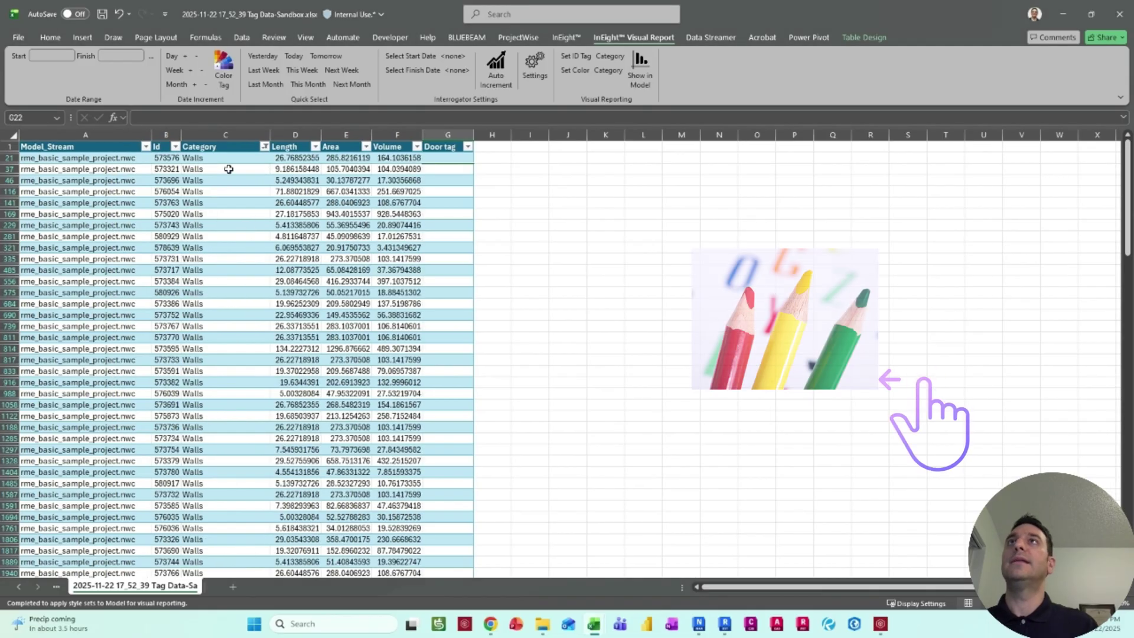
- Fill the Walls rows' Category cells with green
{"action": "left_click", "coordinate": [217, 145]}
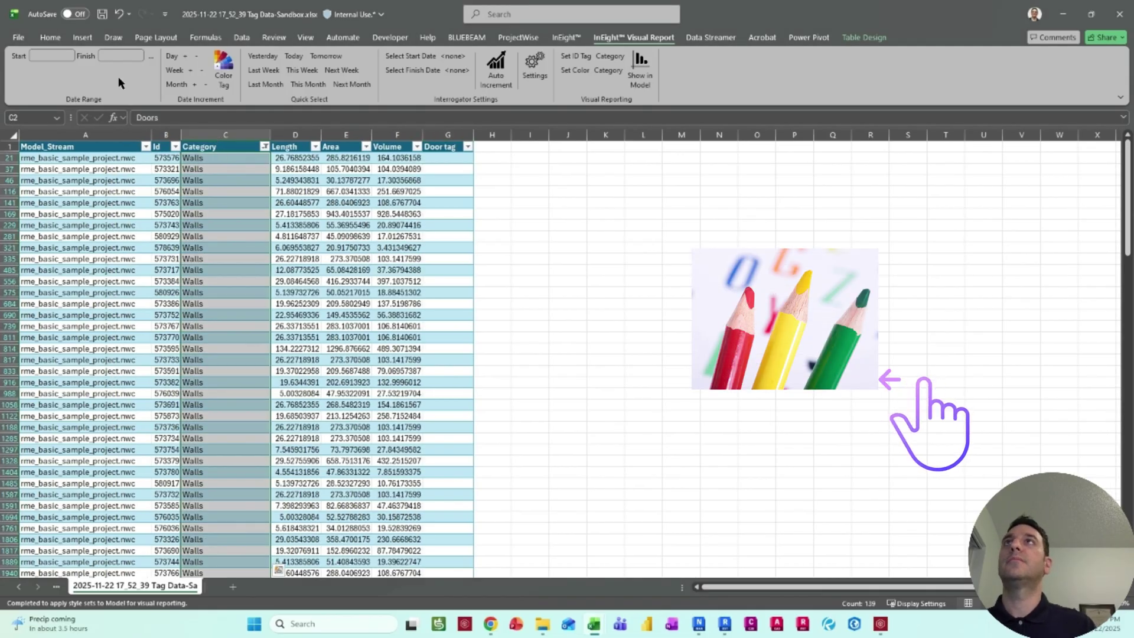
{"action": "left_click", "coordinate": [50, 38]}
{"action": "left_click", "coordinate": [166, 78]}
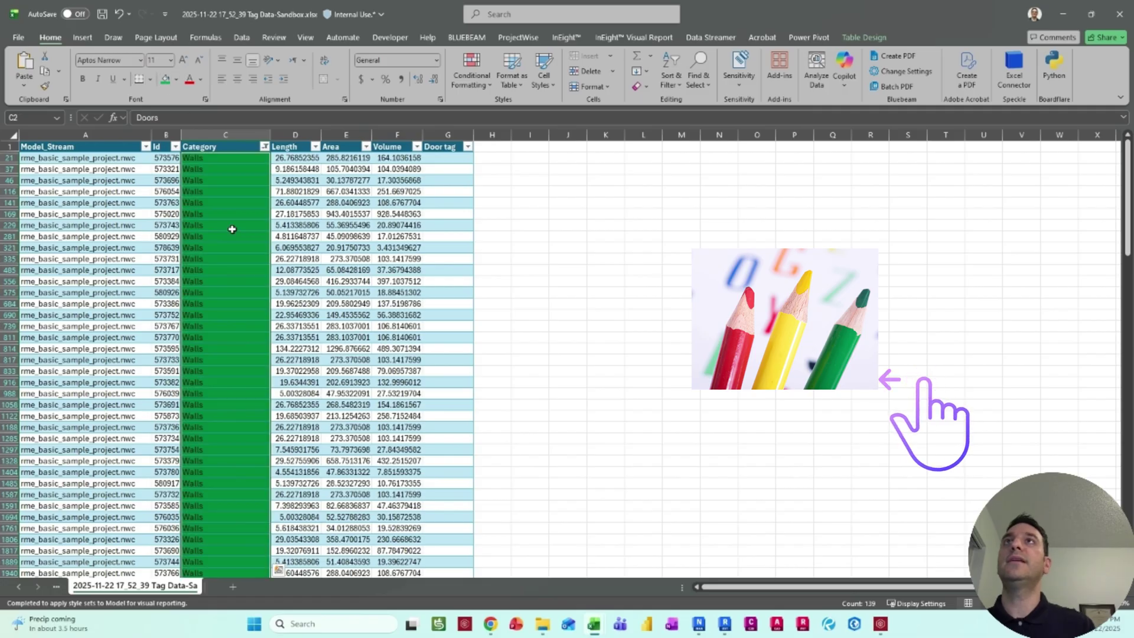
{"action": "left_click", "coordinate": [267, 225]}
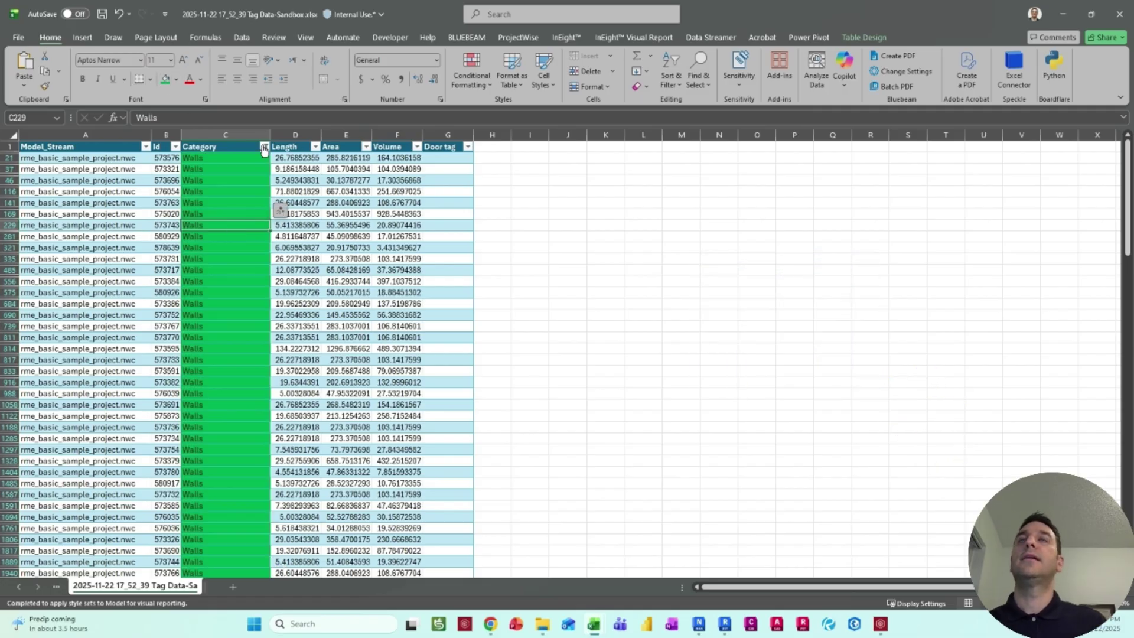
- Send the green Walls colouring to the model with InEight Visual Report's Show in Model
{"action": "left_click", "coordinate": [649, 38]}
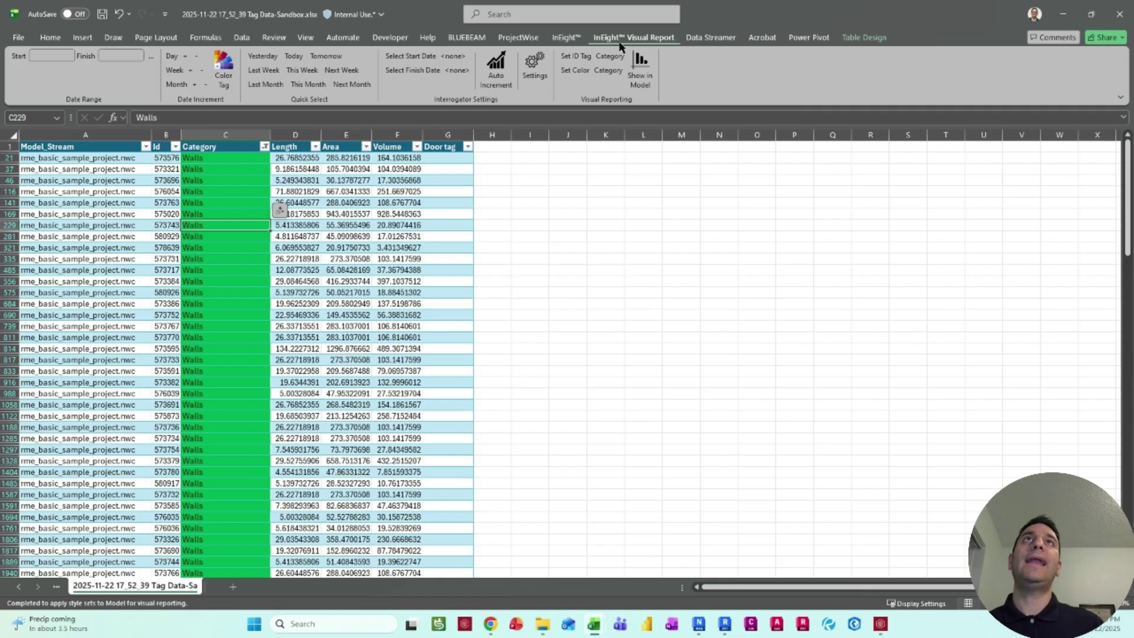
{"action": "left_click", "coordinate": [235, 179]}
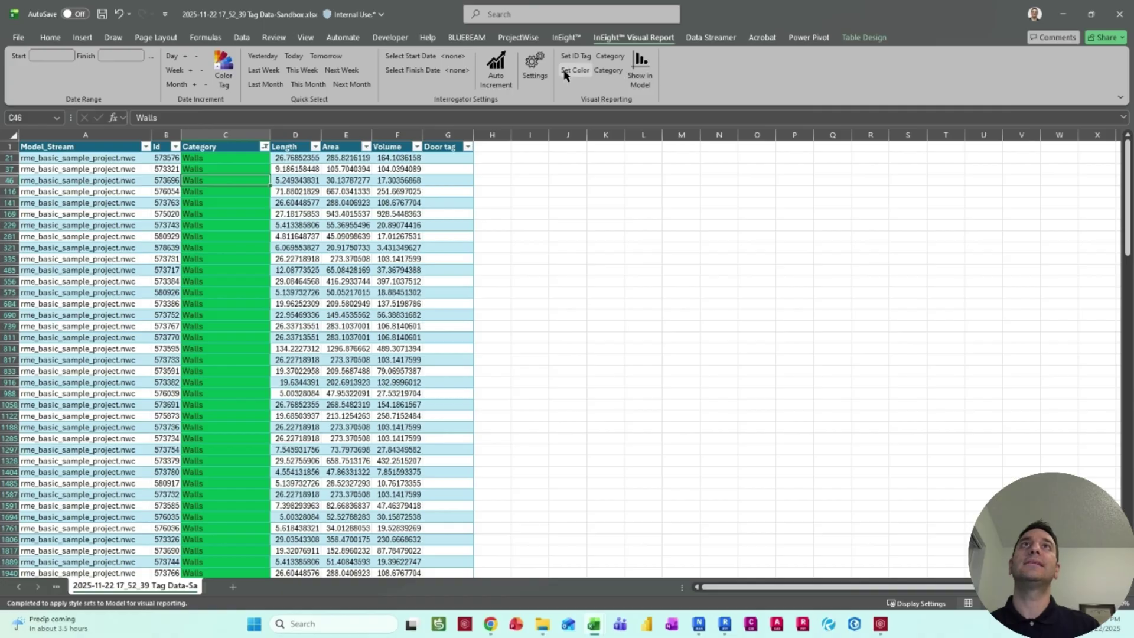
{"action": "left_click", "coordinate": [641, 74]}
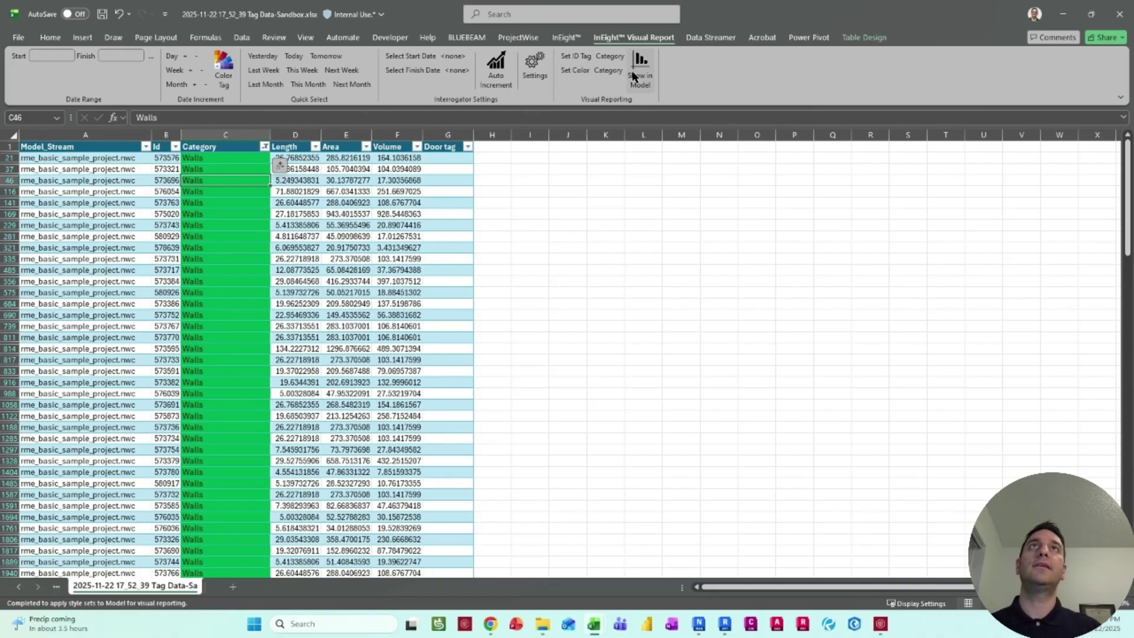